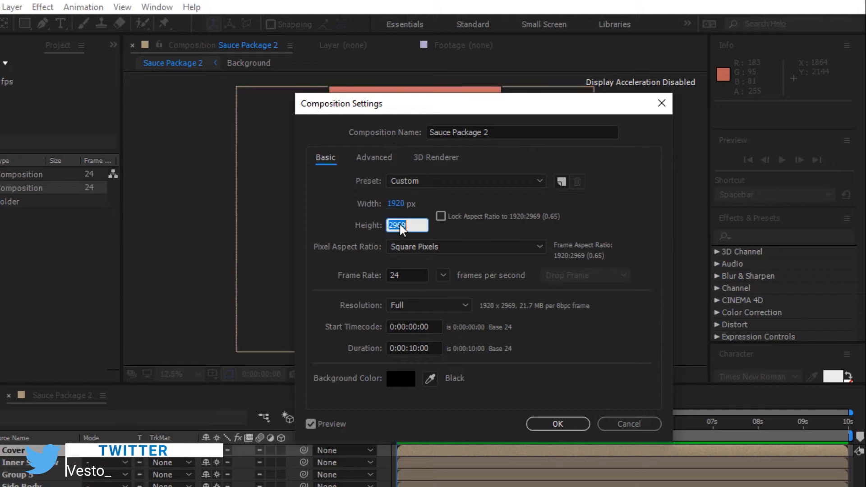
# - Set the Sauce Package 2 composition's height to 1080 px and the viewer resolution to Third
pyautogui.write('1080')
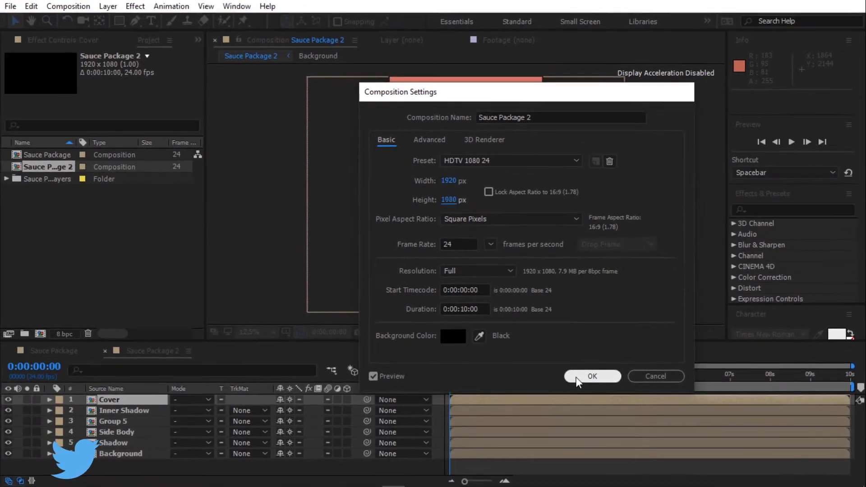
pyautogui.click(573, 403)
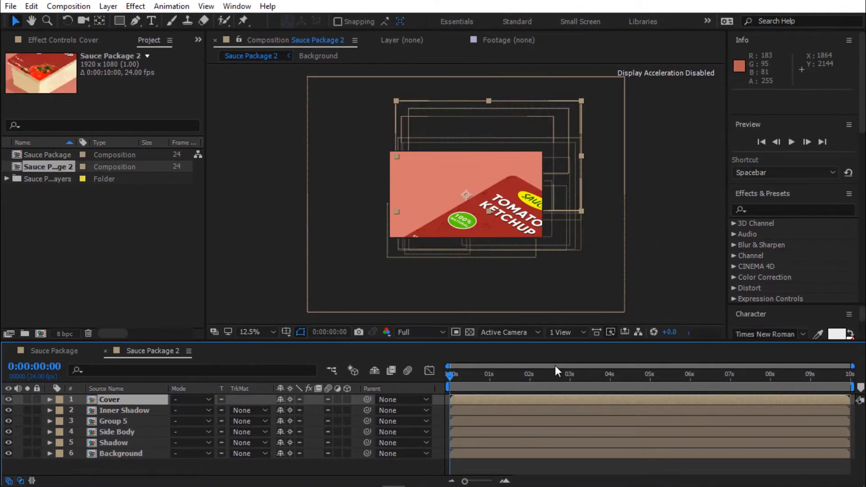
pyautogui.click(432, 333)
pyautogui.click(432, 395)
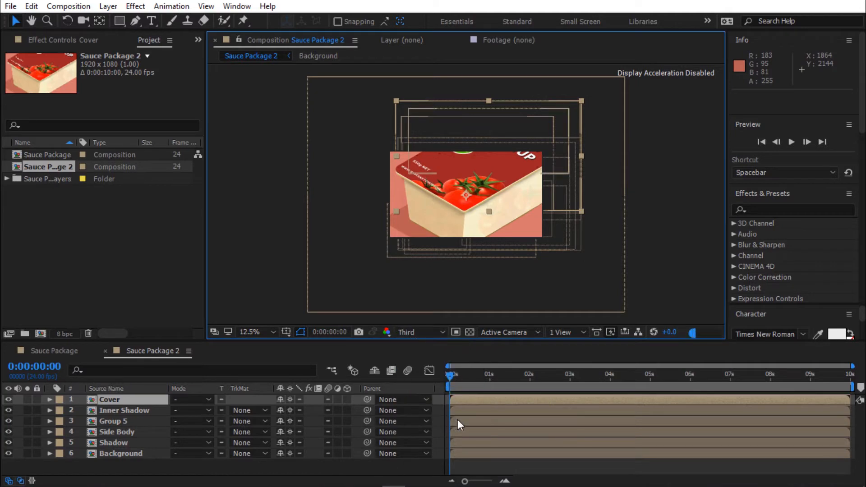
# - Scale all six layers of Sauce Package 2 to 30%
pyautogui.hotkey('ctrl', 'a')
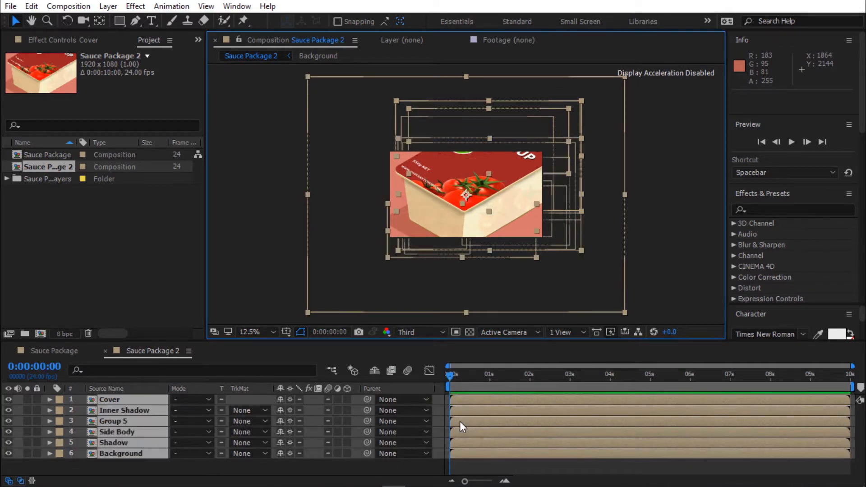
pyautogui.press('s')
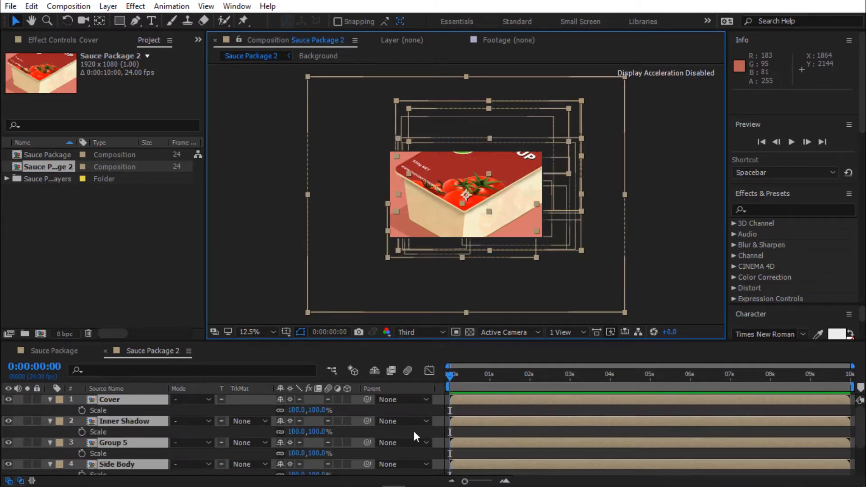
pyautogui.click(316, 432)
pyautogui.write('30')
pyautogui.press('Return')
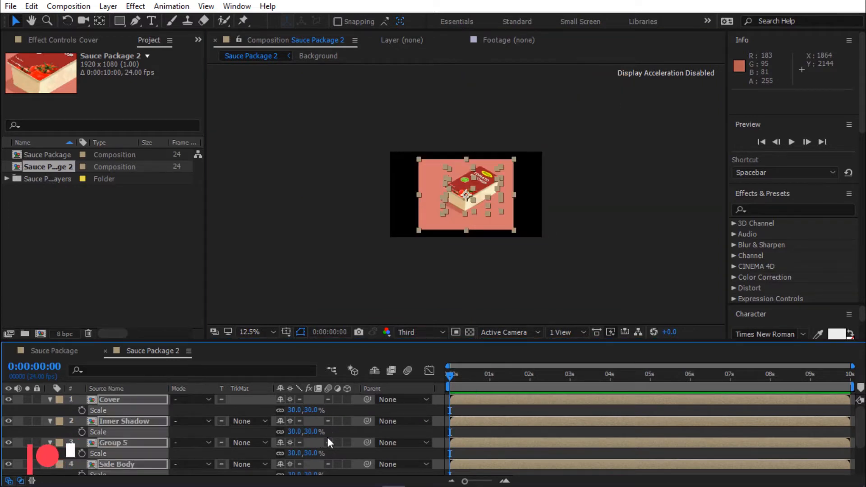
pyautogui.press('s')
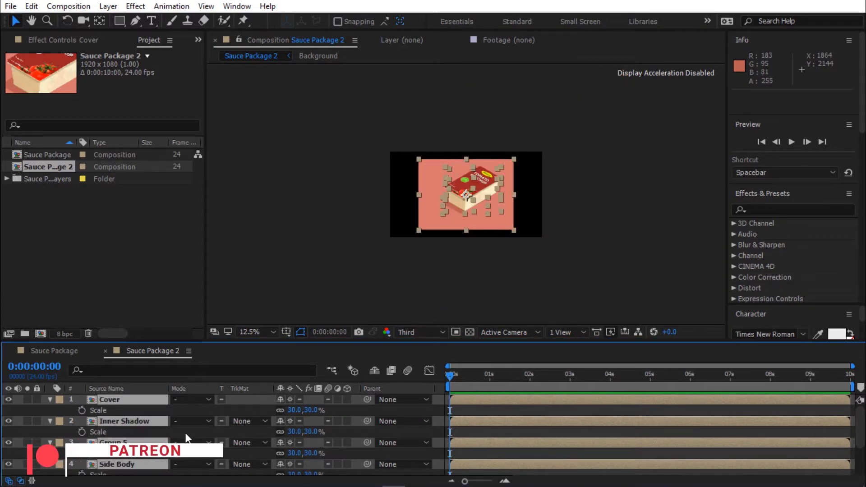
pyautogui.click(144, 470)
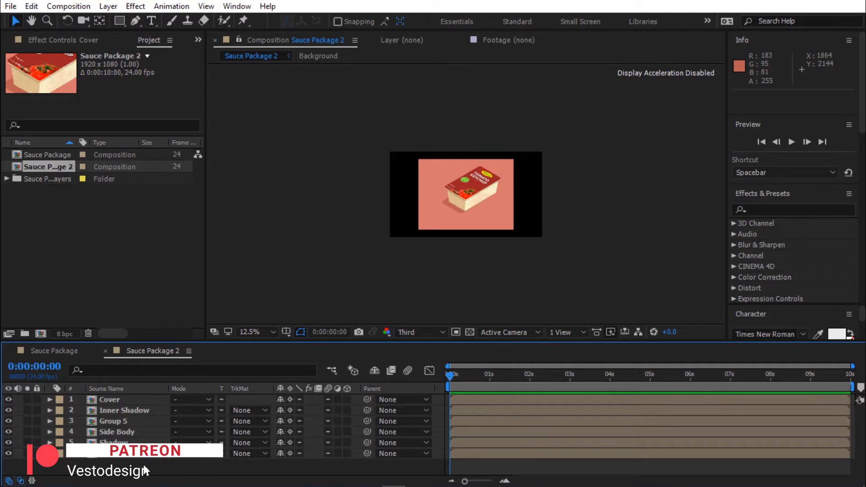
# - Reposition all layers together with the title/action safe guides so the sauce package sits in the centre of the frame
pyautogui.hotkey('ctrl', 'a')
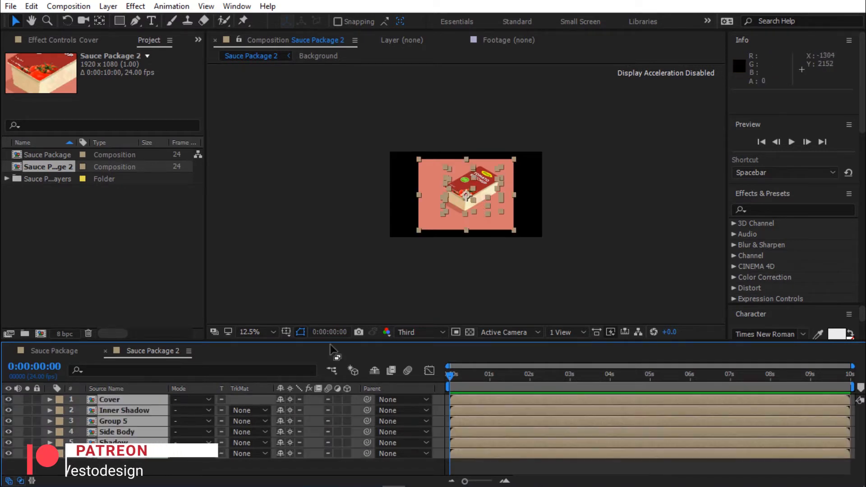
pyautogui.click(286, 333)
pyautogui.click(311, 347)
pyautogui.scroll(1, 453, 248)
pyautogui.moveTo(479, 205); pyautogui.dragTo(458, 214)
pyautogui.hotkey('ctrl', 'z')
pyautogui.click(637, 253)
pyautogui.click(287, 333)
pyautogui.click(312, 347)
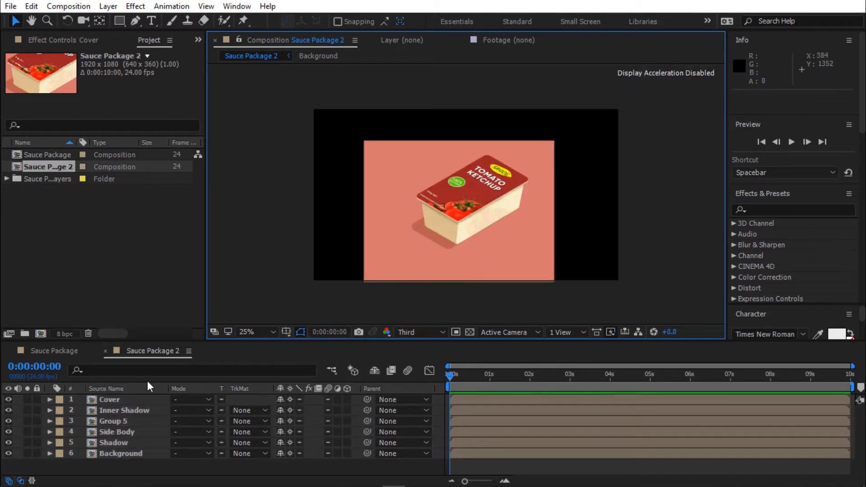
# - Nest Sauce Package 2 in the Sauce Package composition and place a 1920 x 1080 px solid in the sampled pink background colour beneath it
pyautogui.click(54, 350)
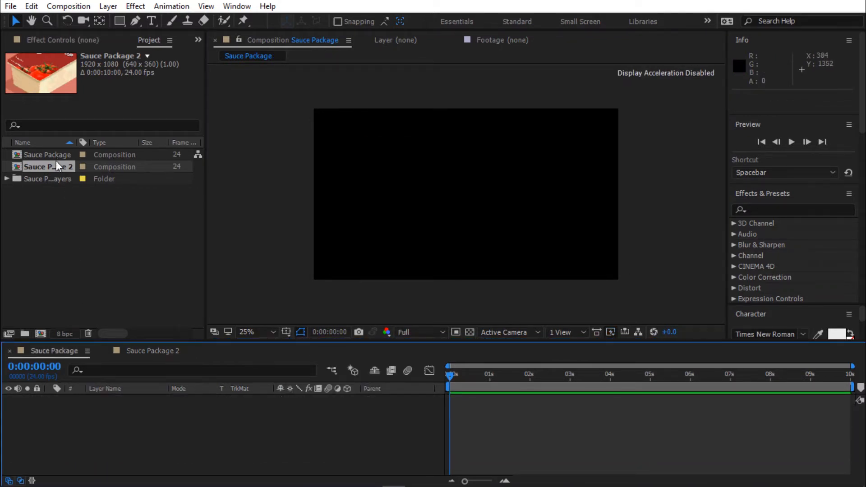
pyautogui.moveTo(47, 167); pyautogui.dragTo(96, 408)
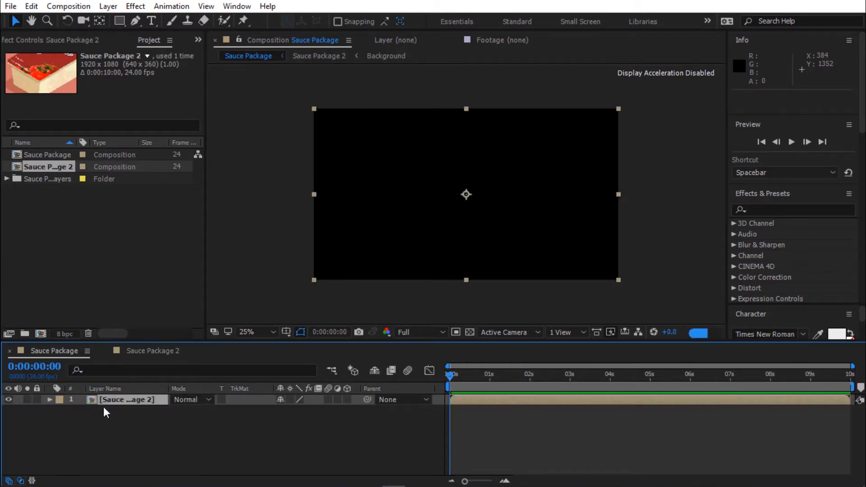
pyautogui.rightClick(328, 428)
pyautogui.moveTo(357, 305)
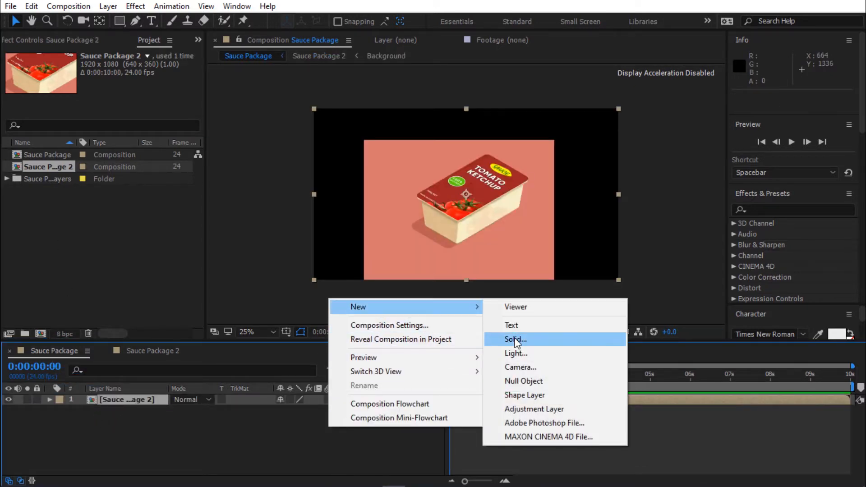
pyautogui.click(519, 339)
pyautogui.click(582, 356)
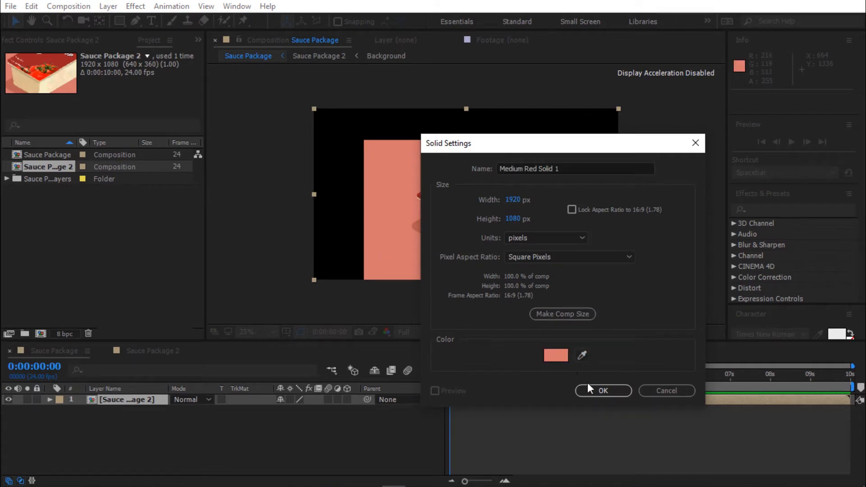
pyautogui.click(603, 391)
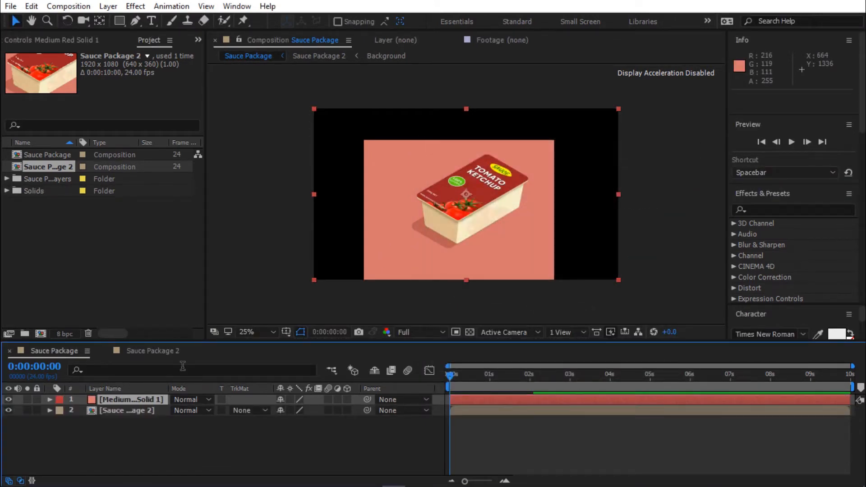
pyautogui.moveTo(128, 400); pyautogui.dragTo(128, 418)
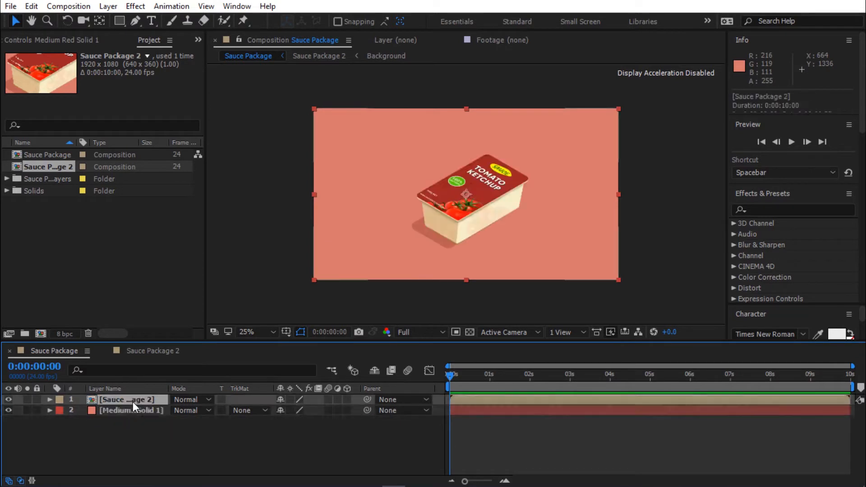
# - Hide the Background layer inside Sauce Package 2 and show the transparency grid
pyautogui.doubleClick(133, 402)
pyautogui.click(7, 452)
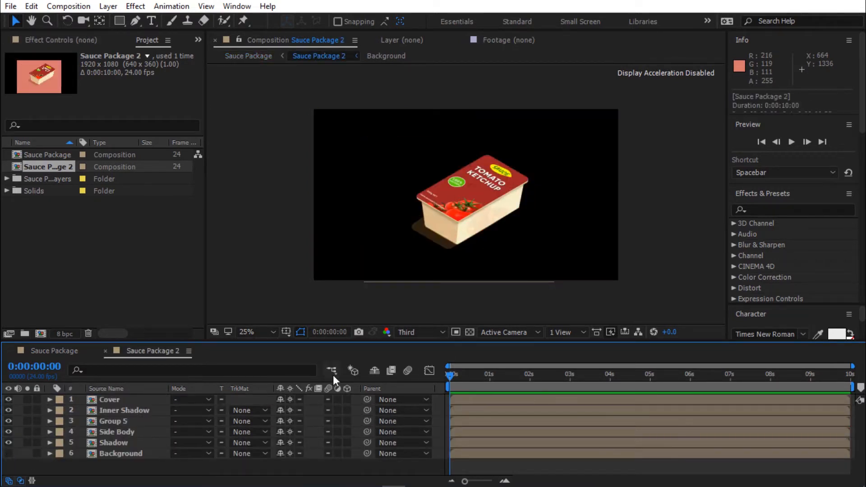
pyautogui.click(470, 332)
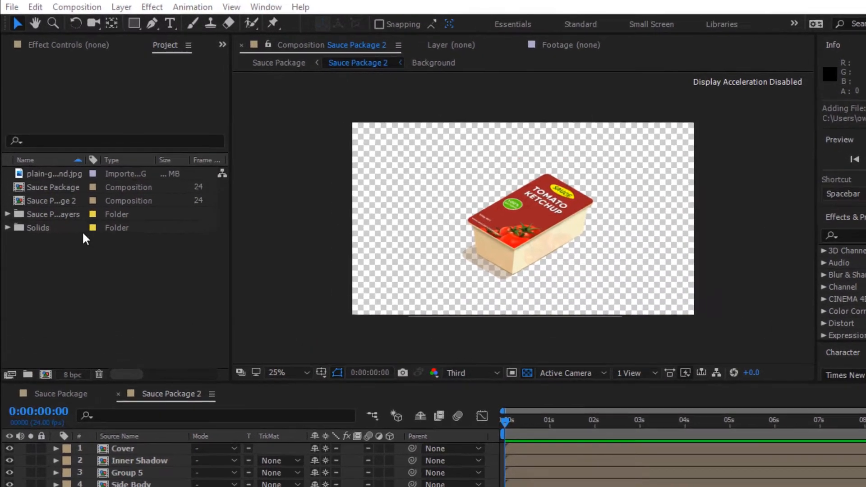
# - Rename the Sauce Package composition to Sauce Package Animation
pyautogui.click(62, 187)
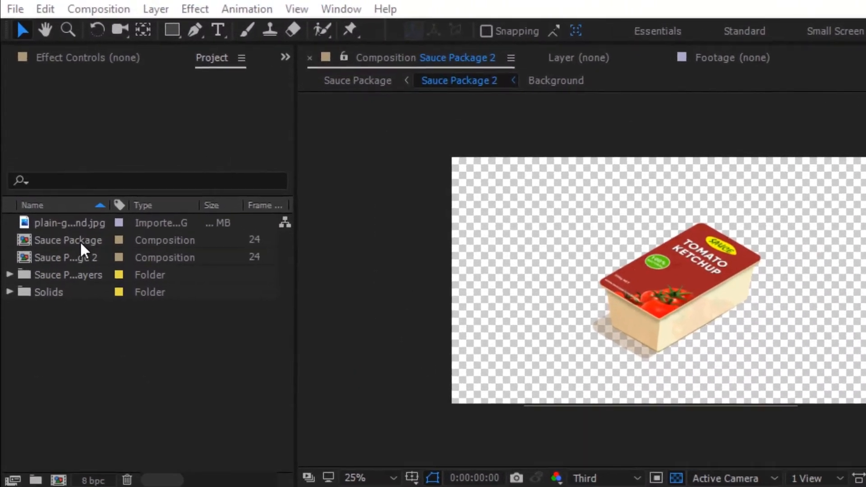
pyautogui.press('Return')
pyautogui.write('Animation')
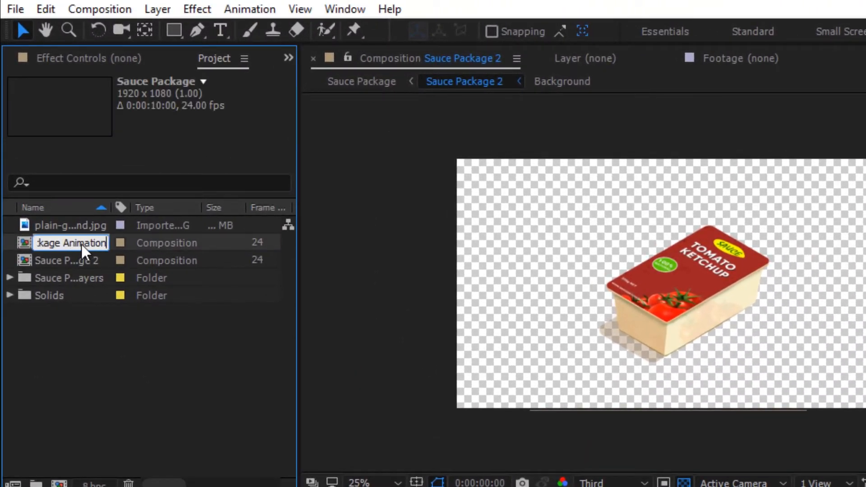
pyautogui.press('Return')
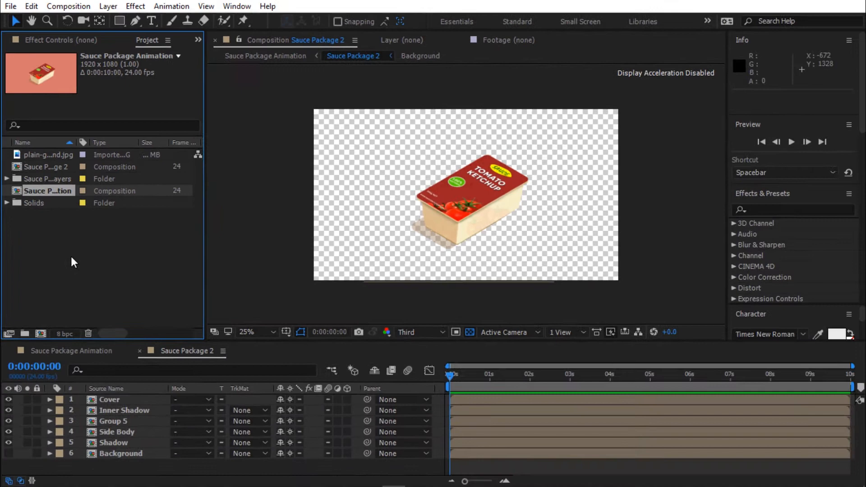
pyautogui.click(72, 257)
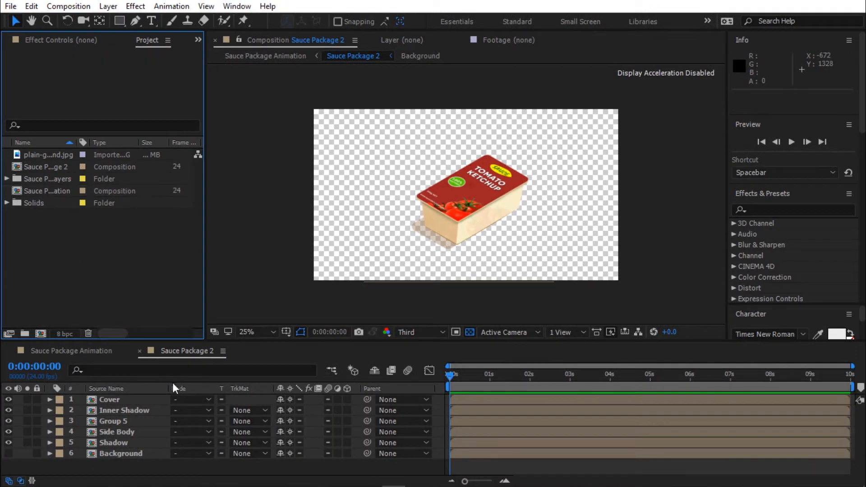
# - Find the CC Page Turn effect by searching for "Page" and apply it to the Cover layer
pyautogui.click(748, 210)
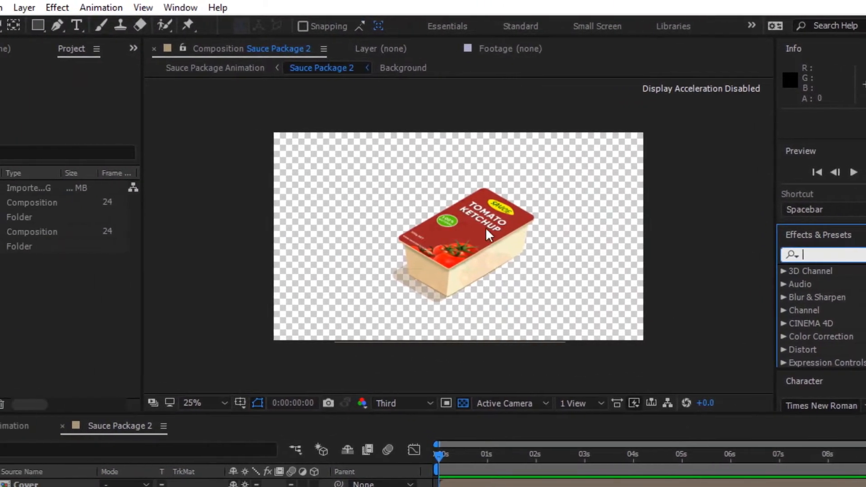
pyautogui.click(181, 8)
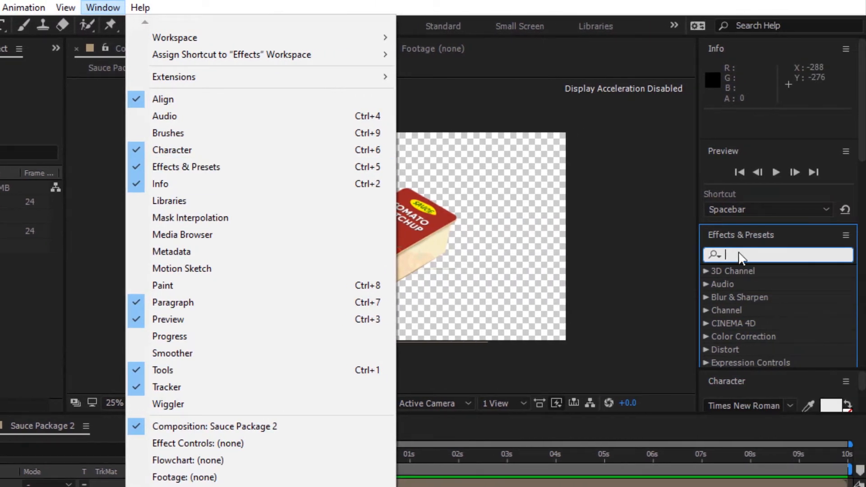
pyautogui.click(740, 258)
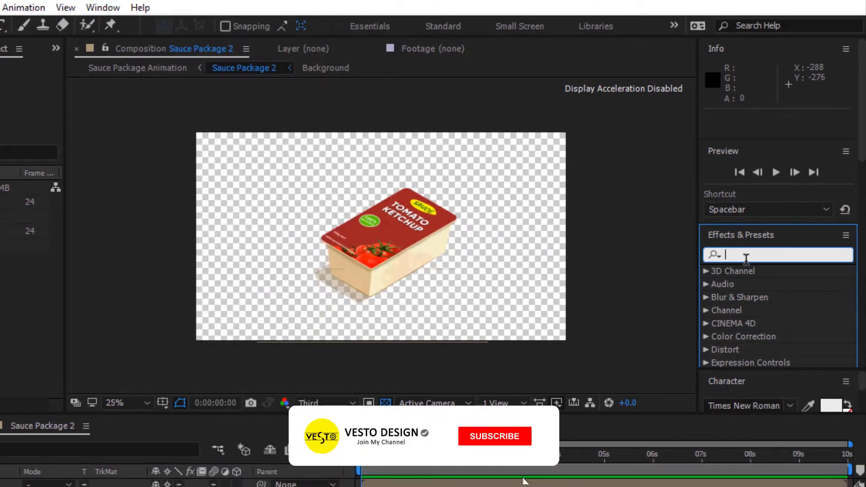
pyautogui.write('Page')
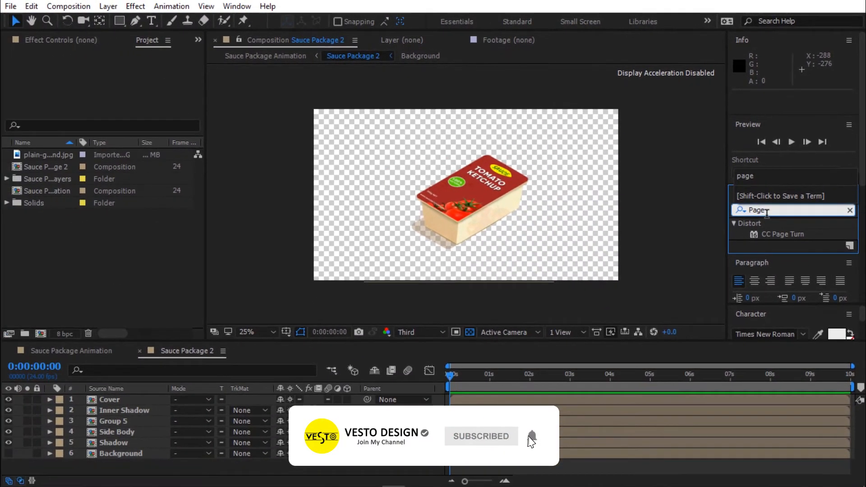
pyautogui.moveTo(802, 237); pyautogui.dragTo(135, 402)
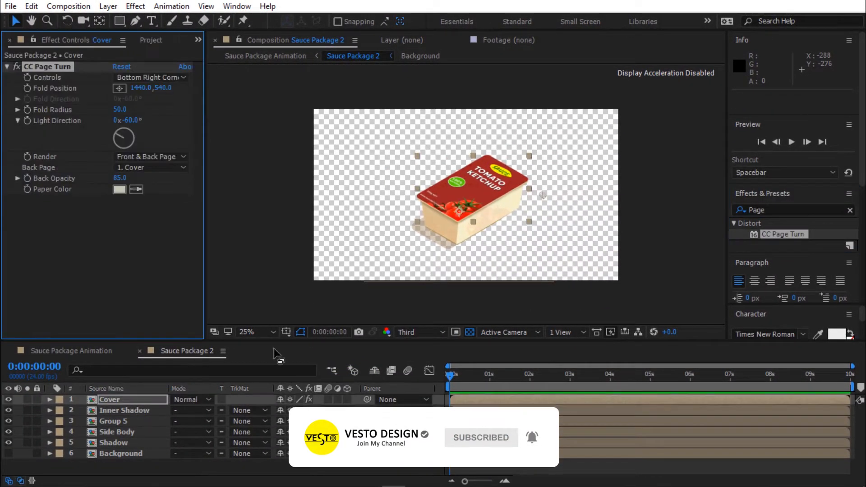
# - Set CC Page Turn's Controls to Classic UI and move its fold position to the lid's right corner, about 1352, 440
pyautogui.scroll(2, 515, 193)
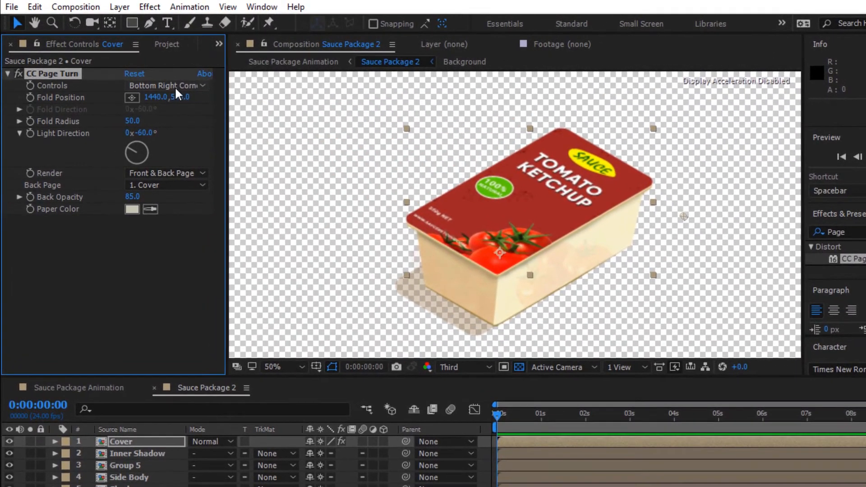
pyautogui.click(176, 86)
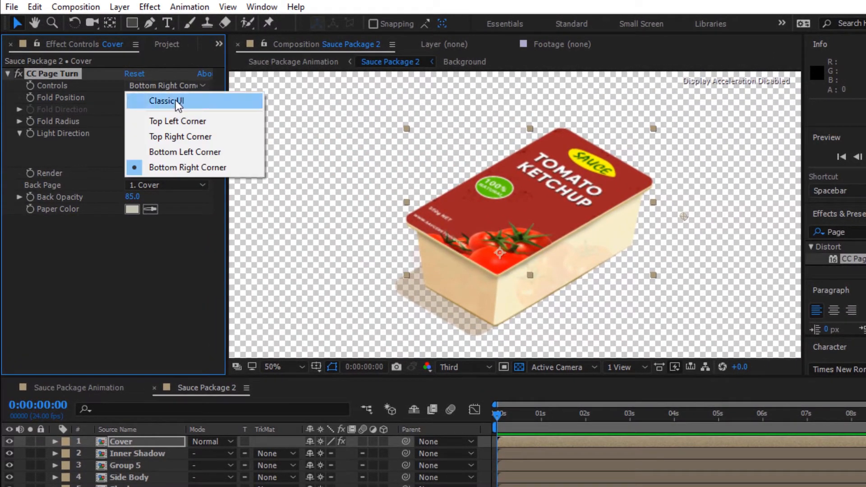
pyautogui.click(177, 101)
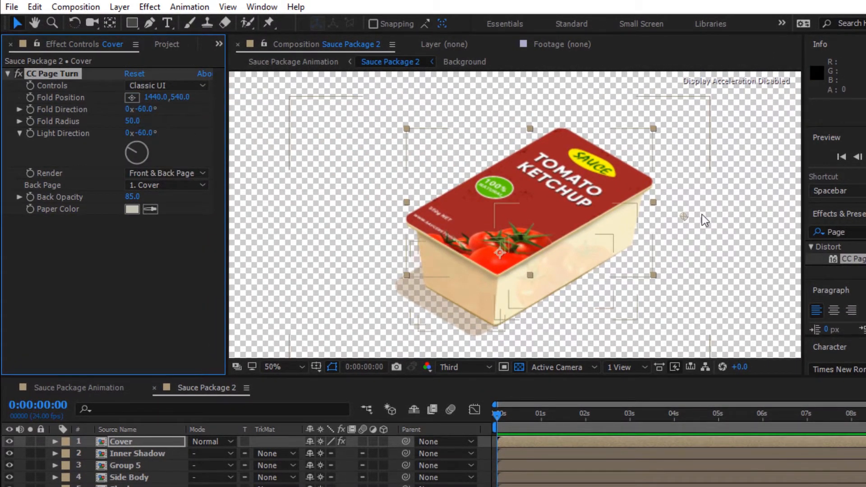
pyautogui.moveTo(683, 223); pyautogui.dragTo(660, 189)
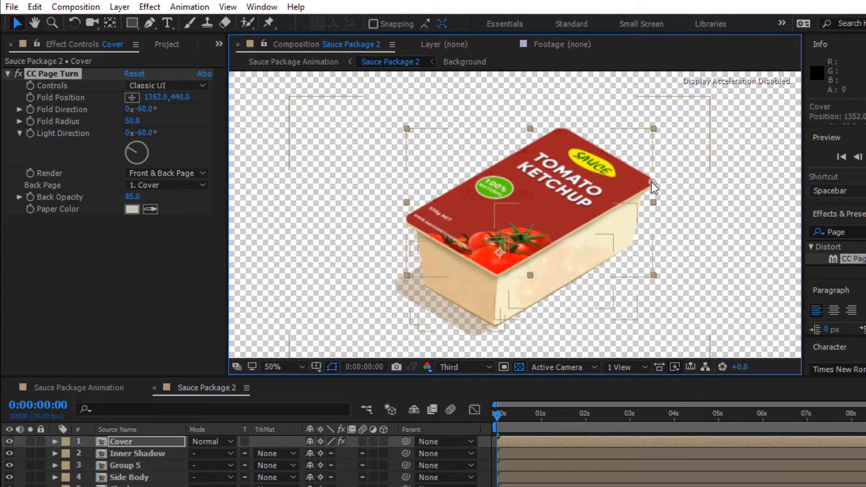
# - Keyframe Fold Position at 0 s, move it beyond the lid's left side to about 580, 334 at 2 s, and reveal the Cover layer's keyframes
pyautogui.click(31, 100)
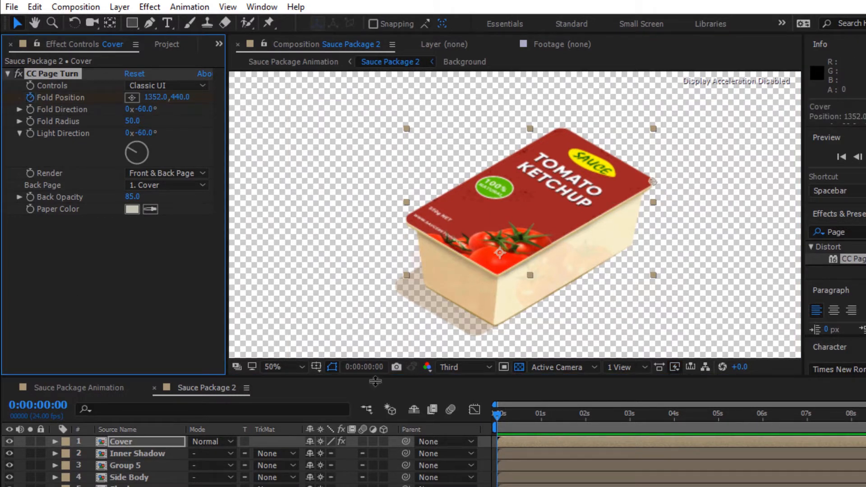
pyautogui.click(585, 424)
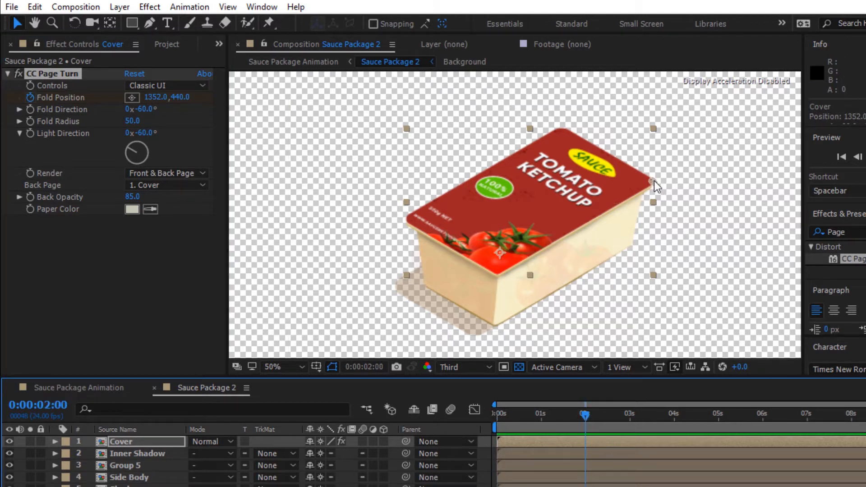
pyautogui.moveTo(656, 182); pyautogui.dragTo(386, 148)
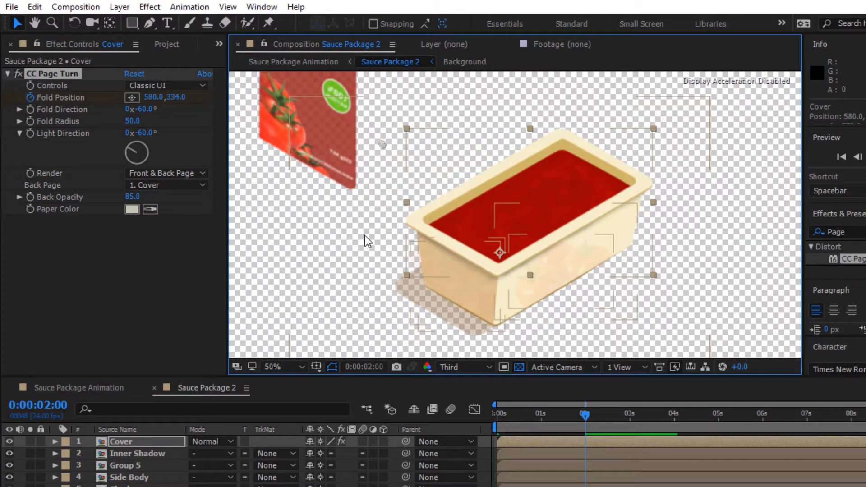
pyautogui.press('u')
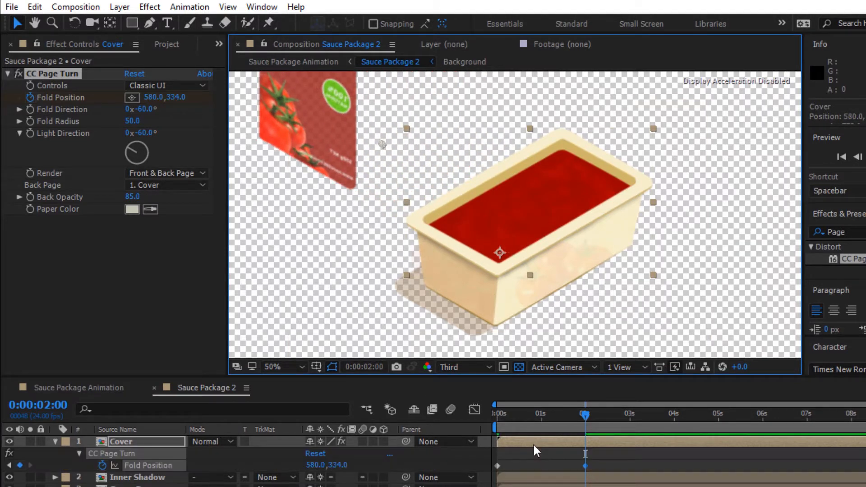
# - Apply Easy Ease to both Fold Position keyframes on the Cover layer
pyautogui.moveTo(602, 453); pyautogui.dragTo(496, 475)
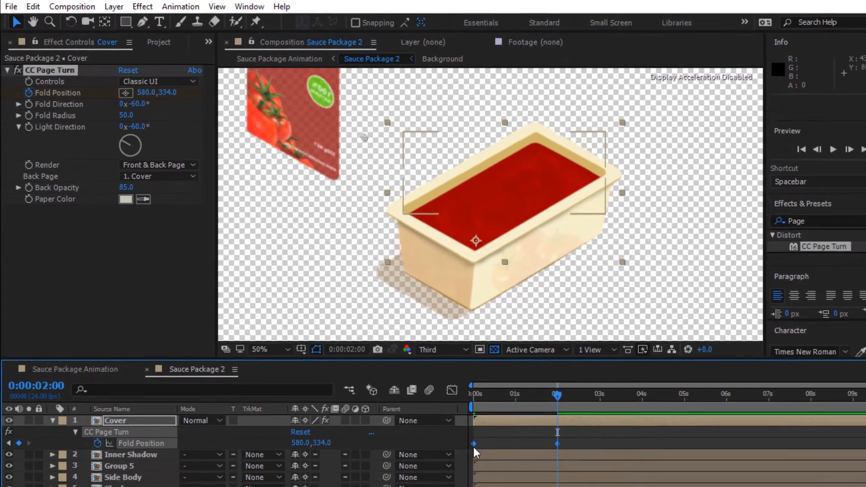
pyautogui.rightClick(451, 419)
pyautogui.moveTo(505, 408)
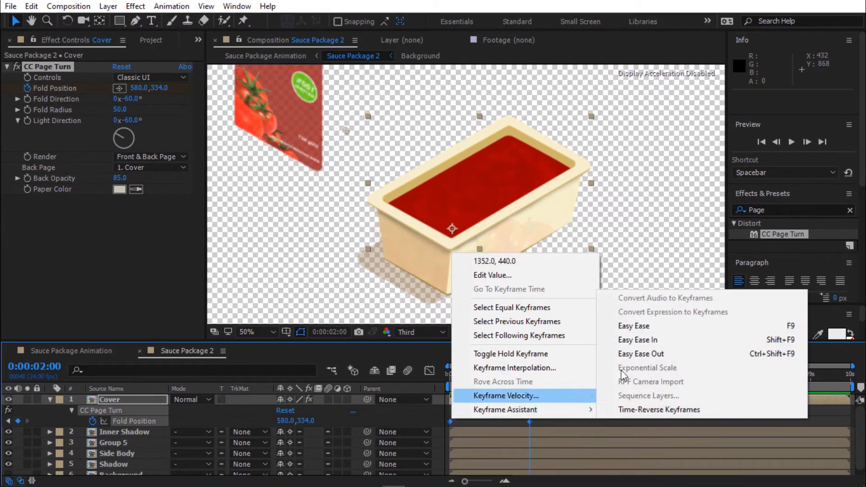
pyautogui.click(638, 326)
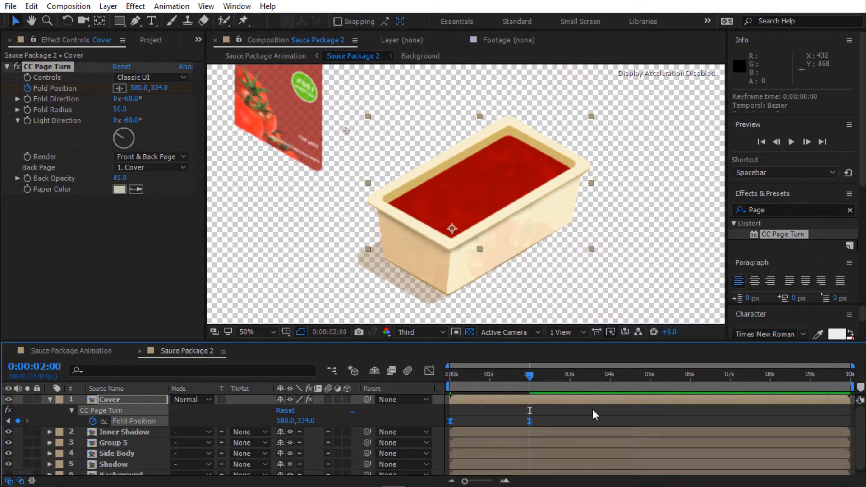
# - Play back the cover's peeling animation from 0 s to a little past 2 s
pyautogui.moveTo(465, 377); pyautogui.dragTo(433, 390)
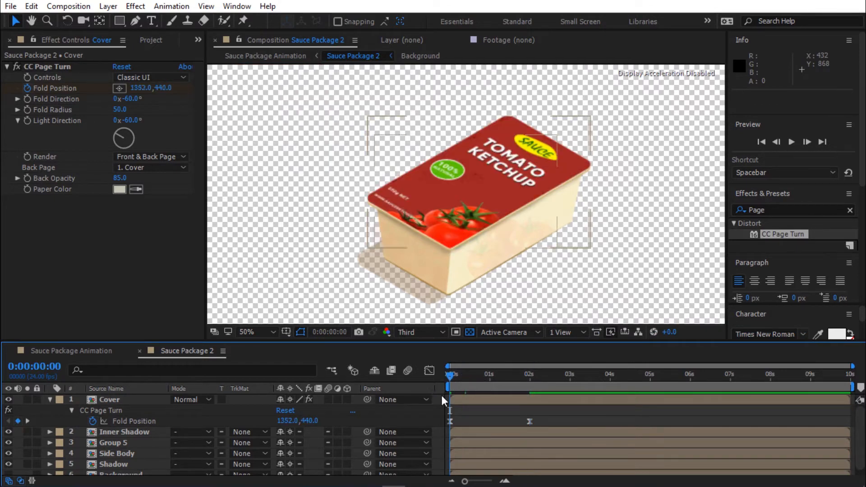
pyautogui.press('space')
pyautogui.press('space')
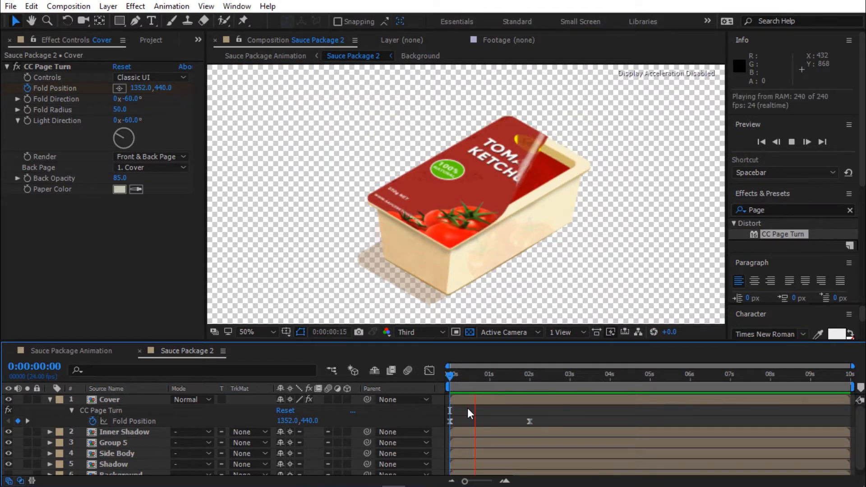
pyautogui.press('space')
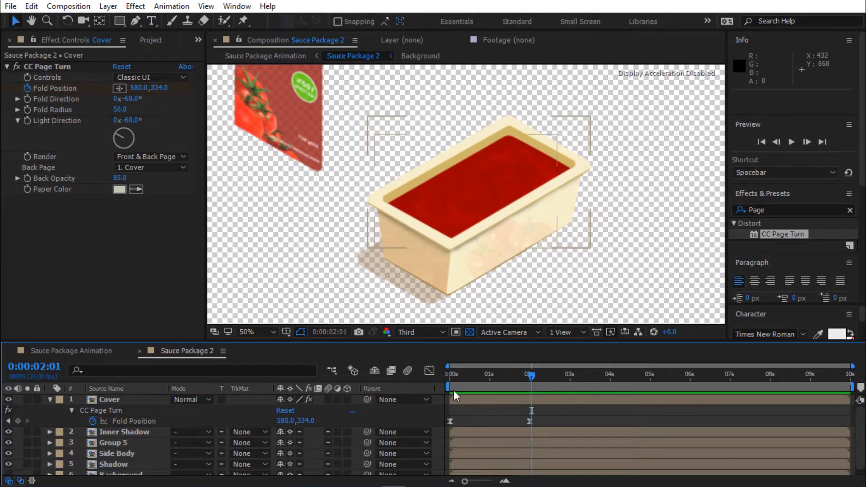
# - Set the Cover's CC Page Turn Fold Radius to 200 and turn its Light Direction to -101°
pyautogui.click(120, 110)
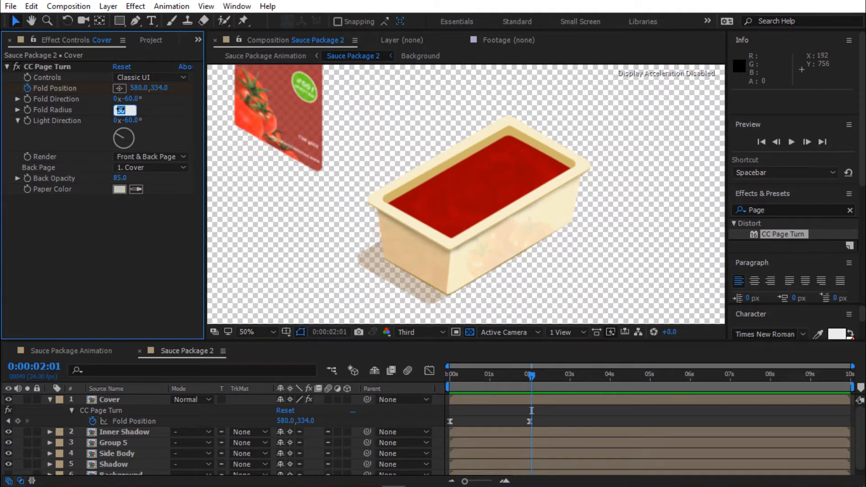
pyautogui.write('200')
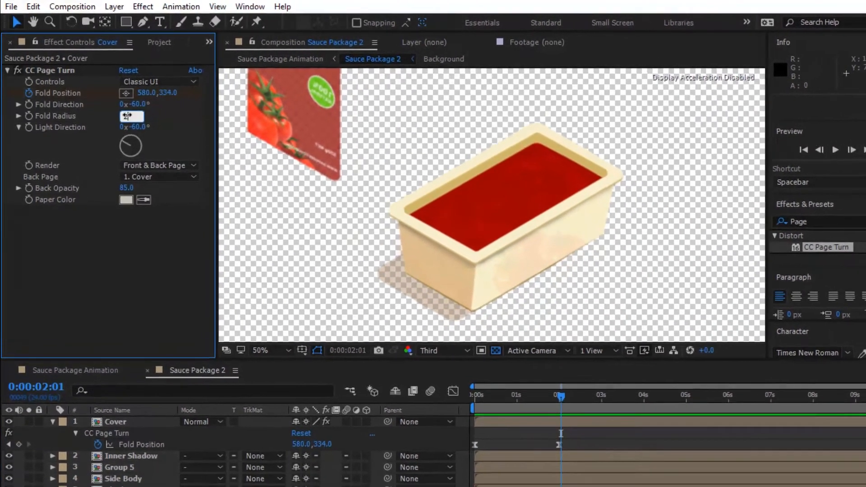
pyautogui.press('Return')
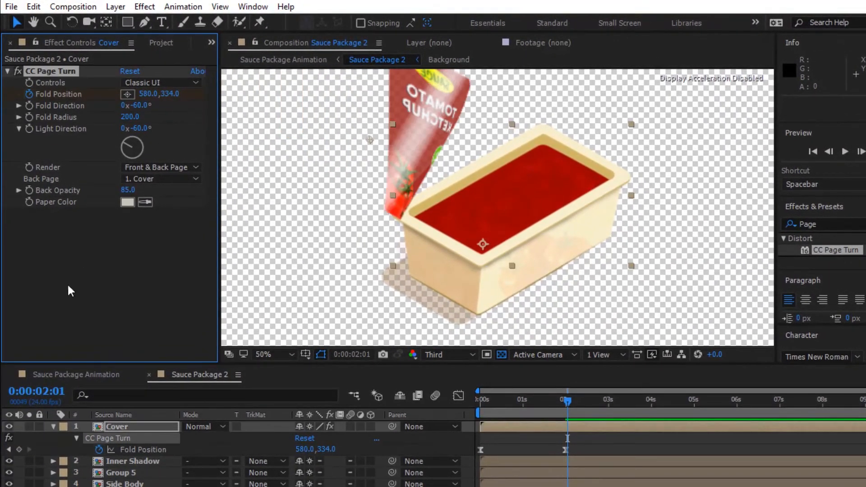
pyautogui.click(126, 150)
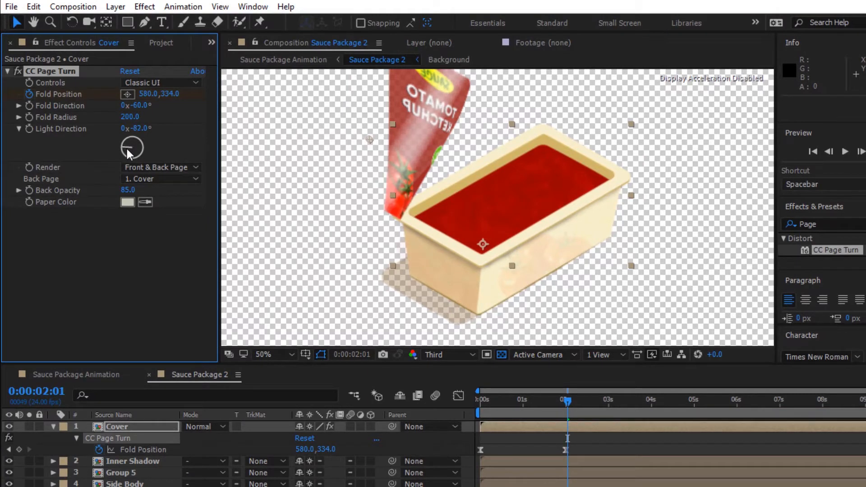
# - Set CC Page Turn's Back Page to None and, with the fold in view at 0:00:01:18, raise Back Opacity to 100
pyautogui.click(150, 179)
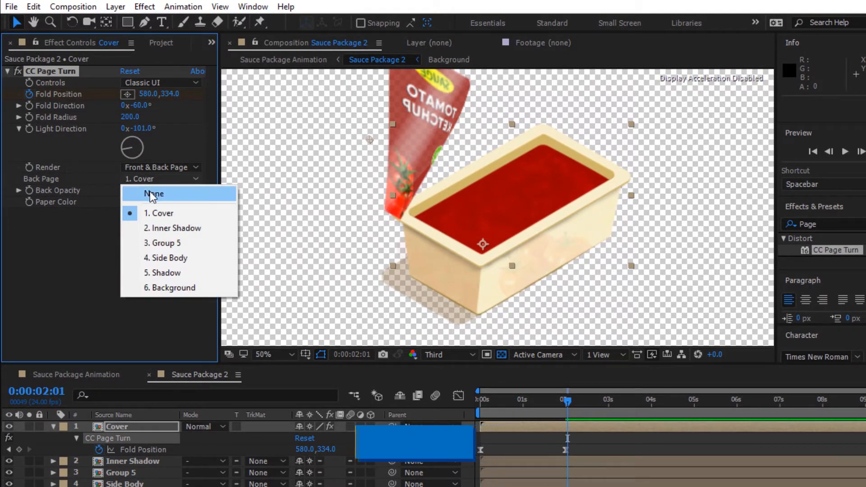
pyautogui.click(152, 193)
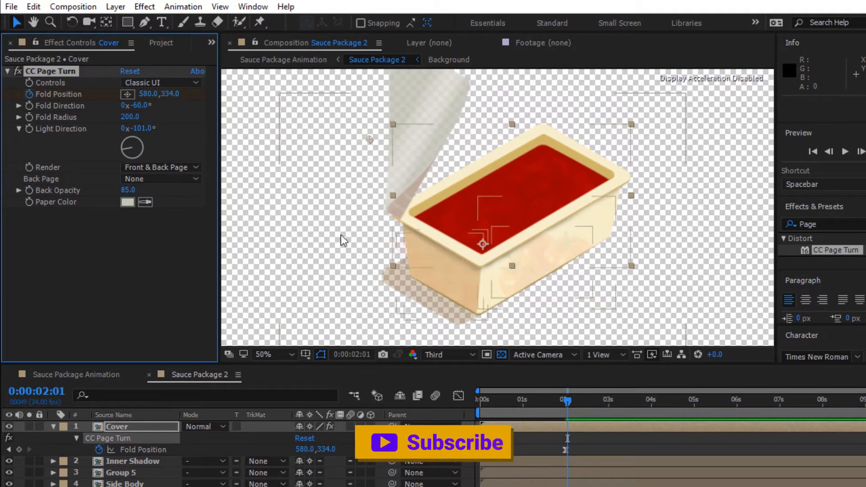
pyautogui.moveTo(567, 401); pyautogui.dragTo(555, 404)
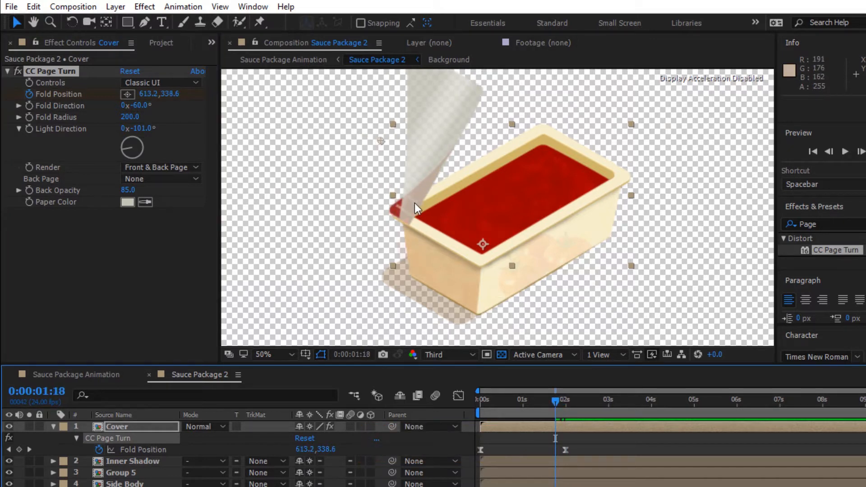
pyautogui.click(127, 190)
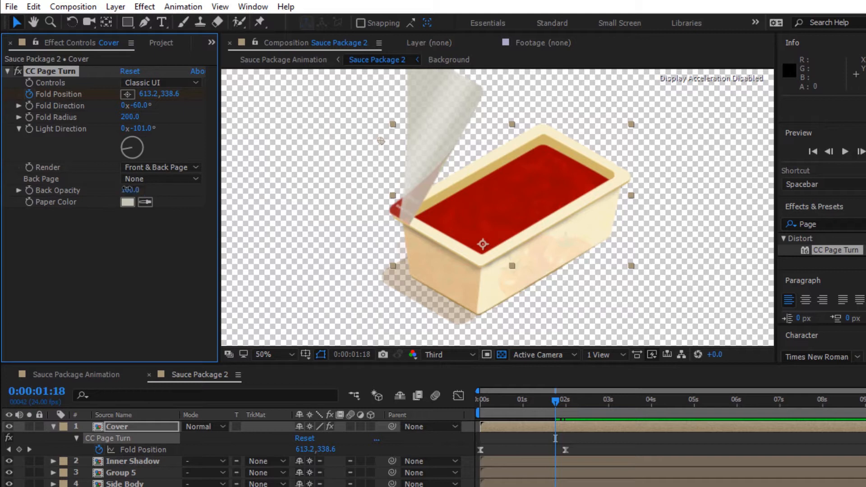
pyautogui.click(131, 269)
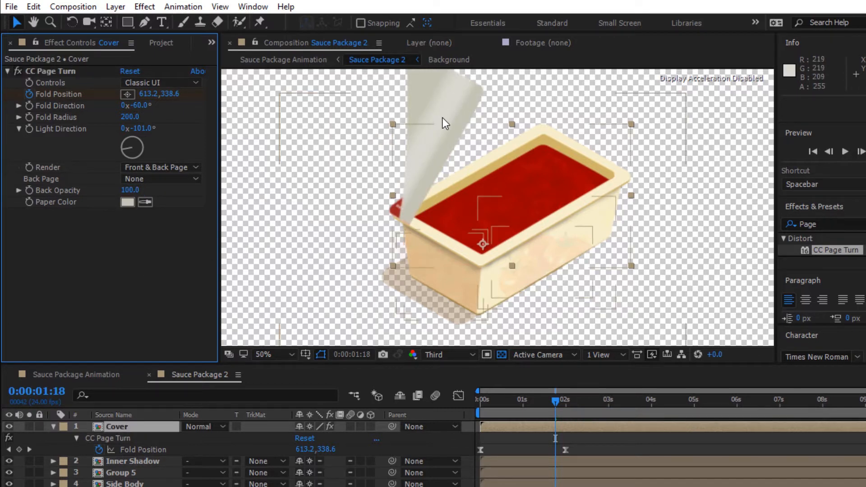
# - Add plain-gray-paper-textured-background.jpg directly below the Cover layer and scale it to 13%
pyautogui.click(168, 42)
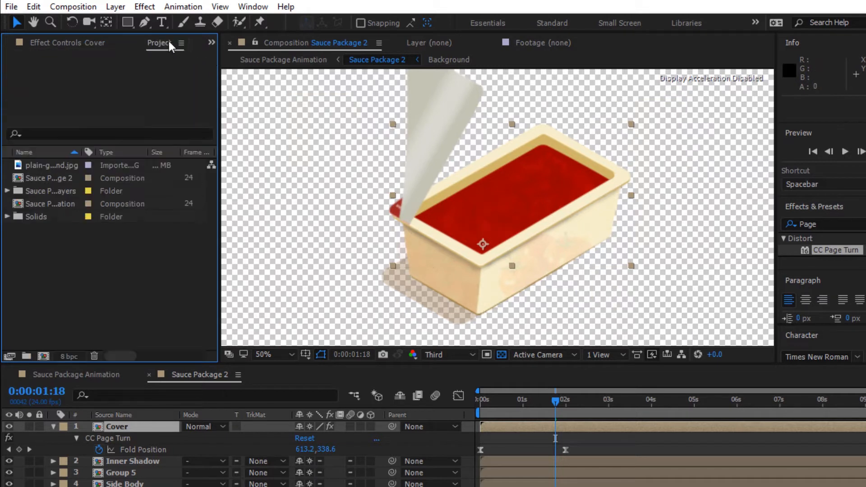
pyautogui.click(45, 166)
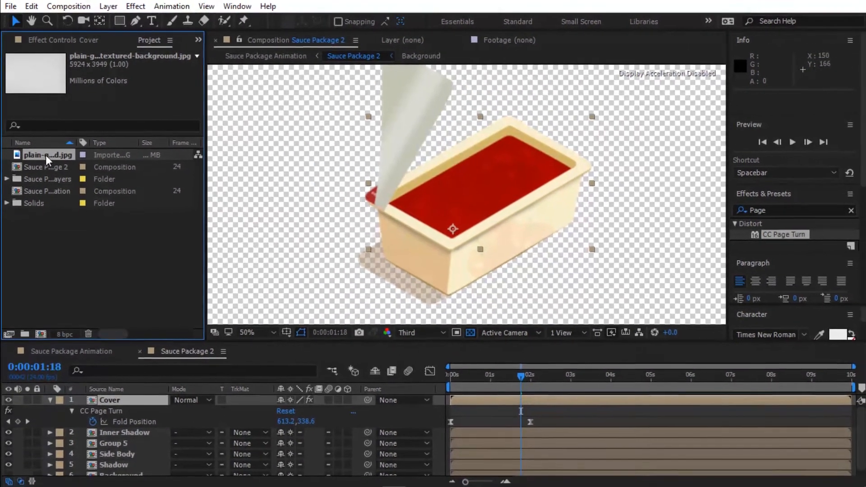
pyautogui.moveTo(47, 166); pyautogui.dragTo(117, 421)
pyautogui.press(',')
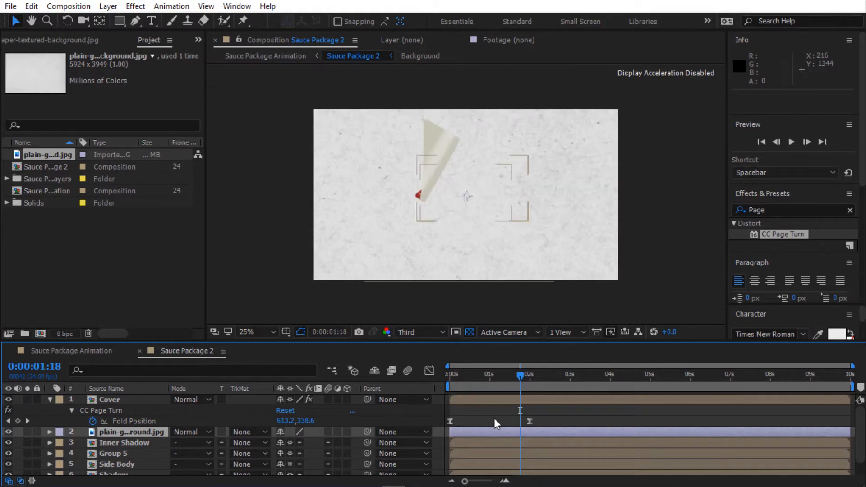
pyautogui.press('s')
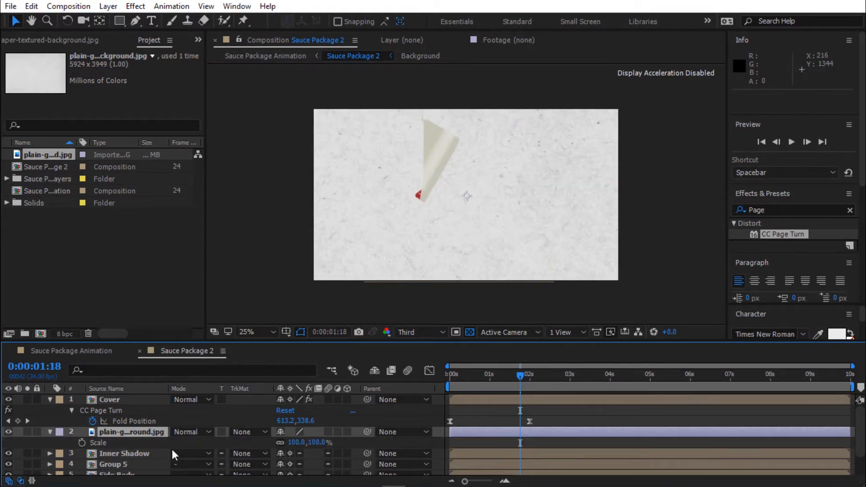
pyautogui.moveTo(296, 442); pyautogui.dragTo(266, 447)
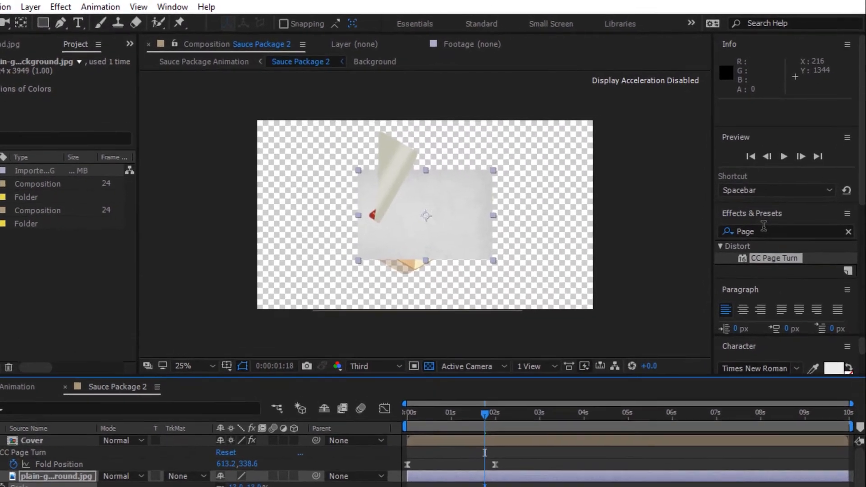
# - Find the Corner Pin effect by searching for "cor" and apply it to the gray paper texture layer
pyautogui.moveTo(772, 211); pyautogui.dragTo(704, 214)
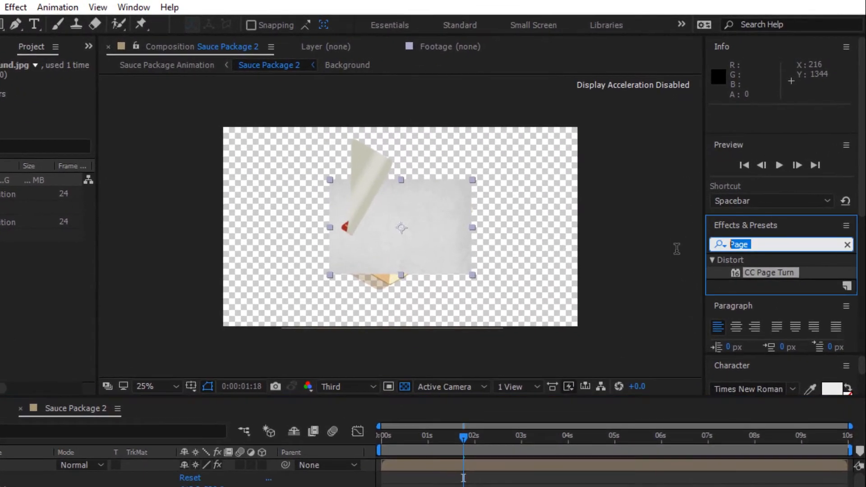
pyautogui.press('BackSpace')
pyautogui.write('cor')
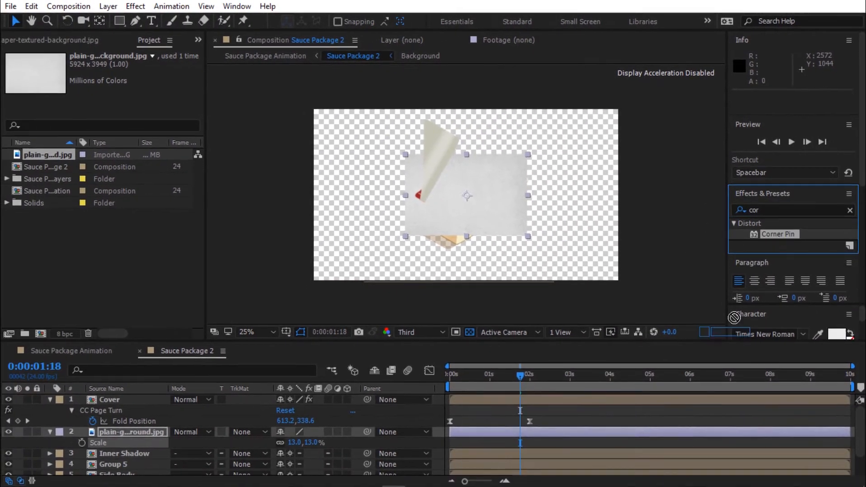
pyautogui.moveTo(770, 253); pyautogui.dragTo(681, 467)
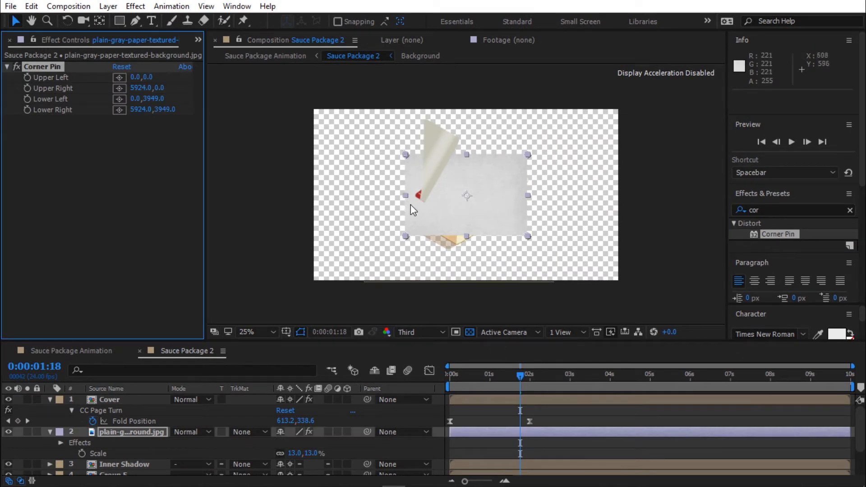
# - Move the paper texture's four Corner Pin points onto the matching corners of the sauce tray's top opening
pyautogui.moveTo(406, 154); pyautogui.dragTo(418, 199)
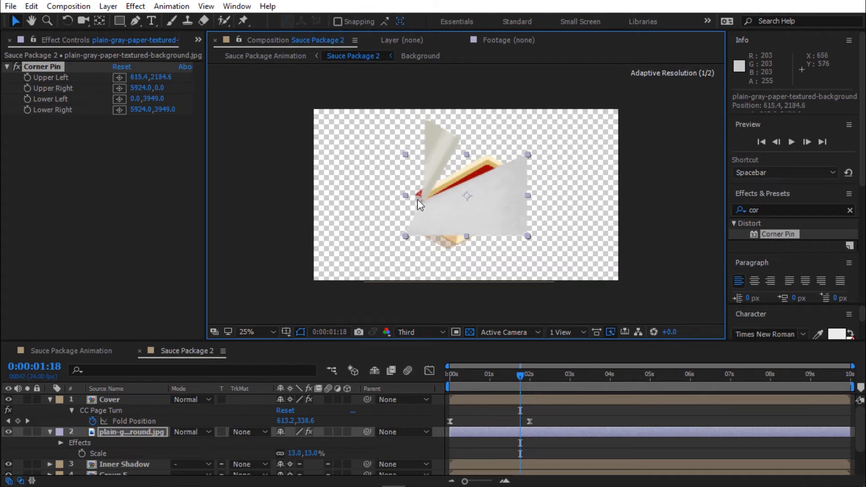
pyautogui.moveTo(406, 235); pyautogui.dragTo(463, 219)
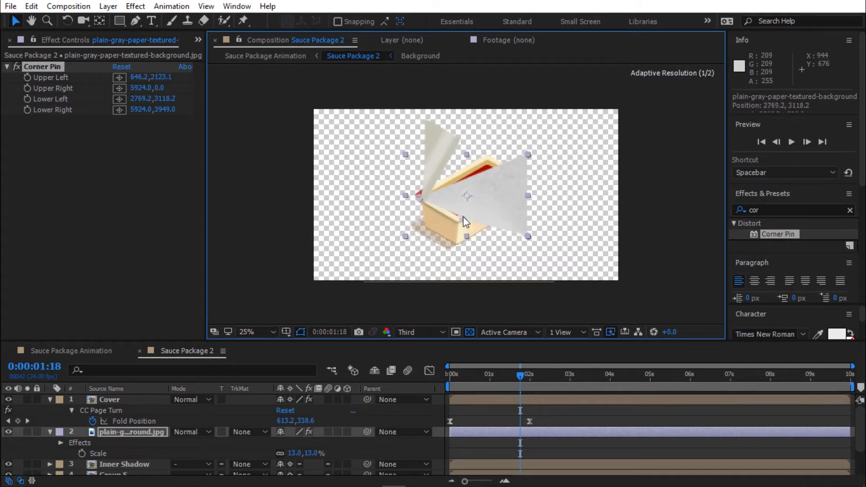
pyautogui.moveTo(524, 153); pyautogui.dragTo(483, 158)
pyautogui.moveTo(528, 235); pyautogui.dragTo(521, 180)
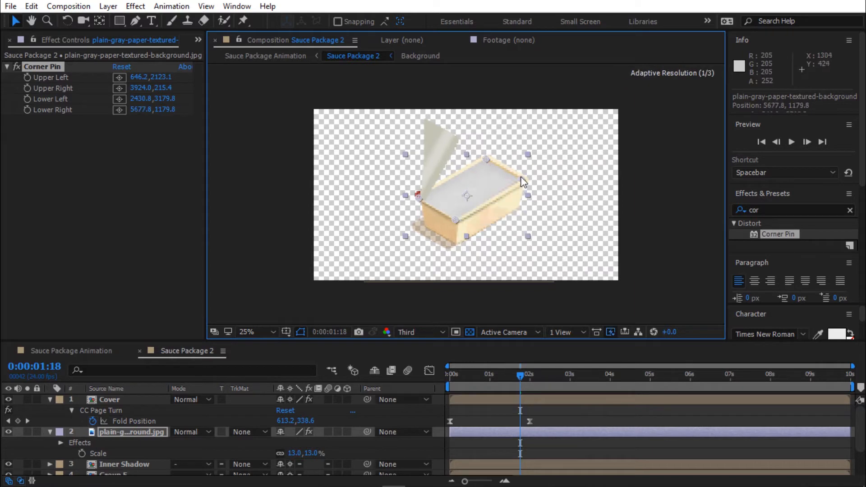
# - Pre-compose the corner-pinned paper texture layer as PaperTexture, moving all attributes into the new composition
pyautogui.click(502, 431)
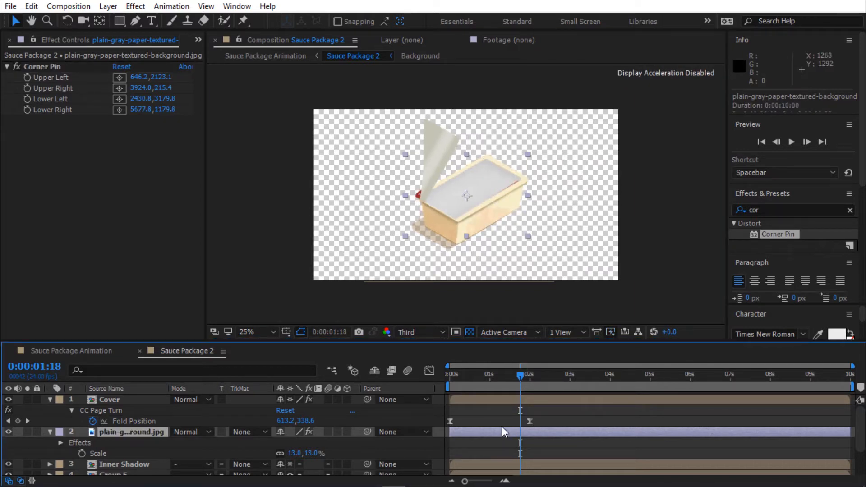
pyautogui.hotkey('ctrl', 'shift', 'c')
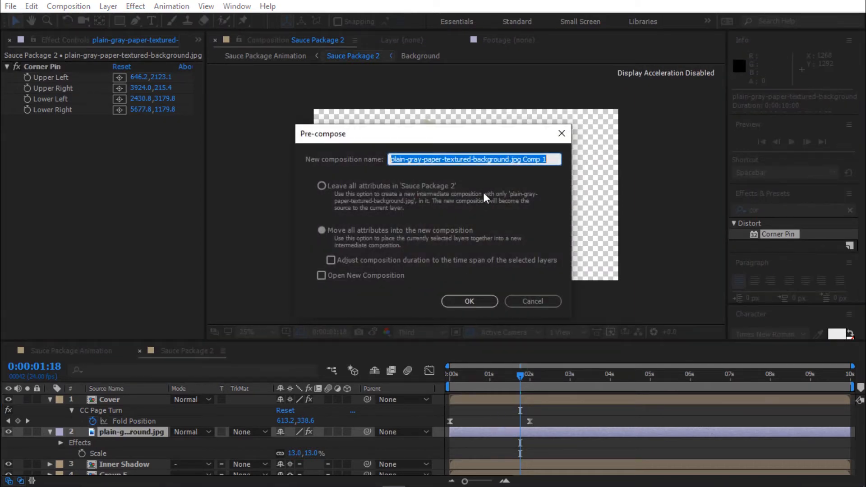
pyautogui.write('PaperTe')
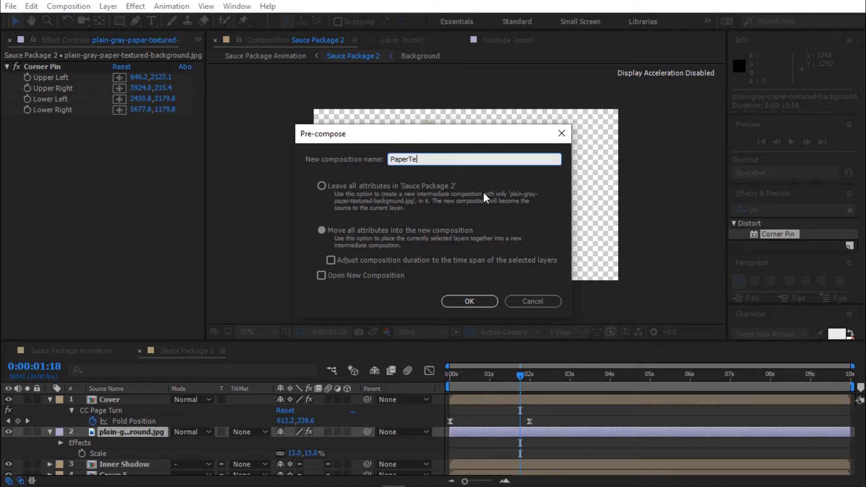
pyautogui.write('xture')
pyautogui.press('Return')
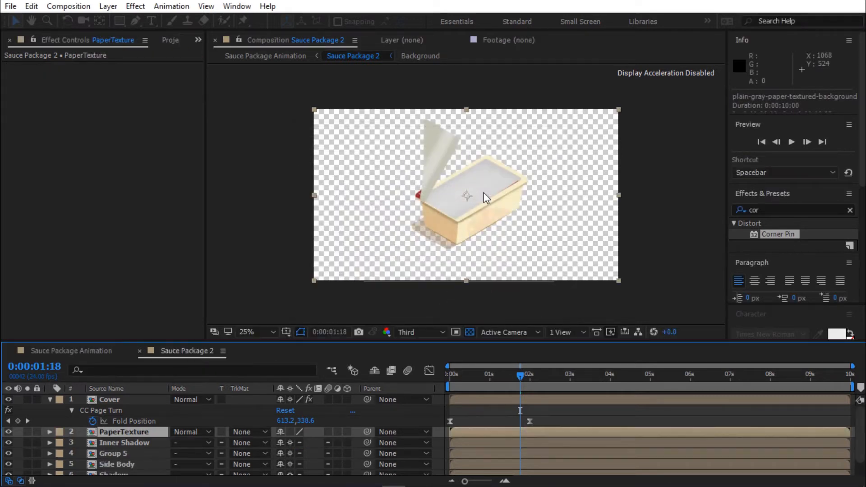
# - Hide the PaperTexture layer and set it as the Back Page of the Cover's CC Page Turn
pyautogui.click(8, 432)
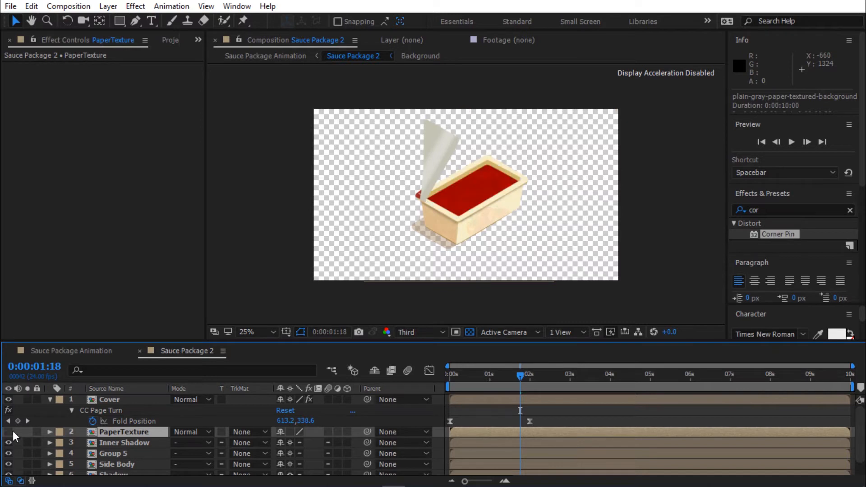
pyautogui.click(112, 402)
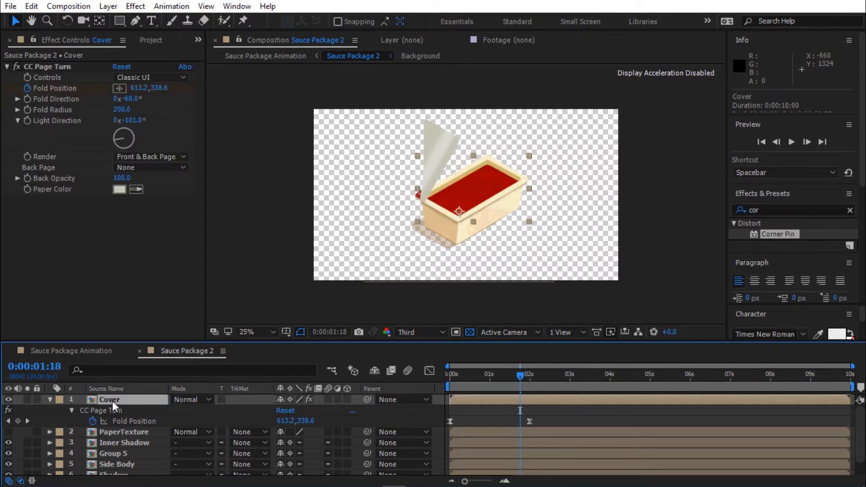
pyautogui.click(153, 167)
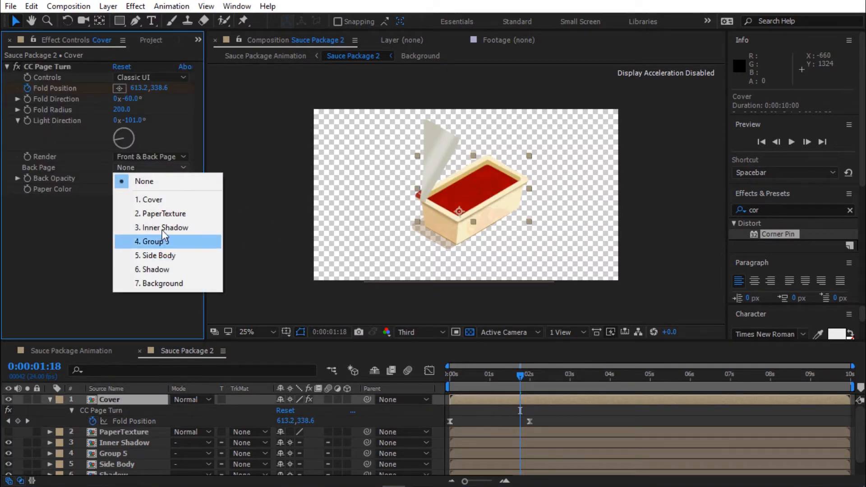
pyautogui.click(167, 213)
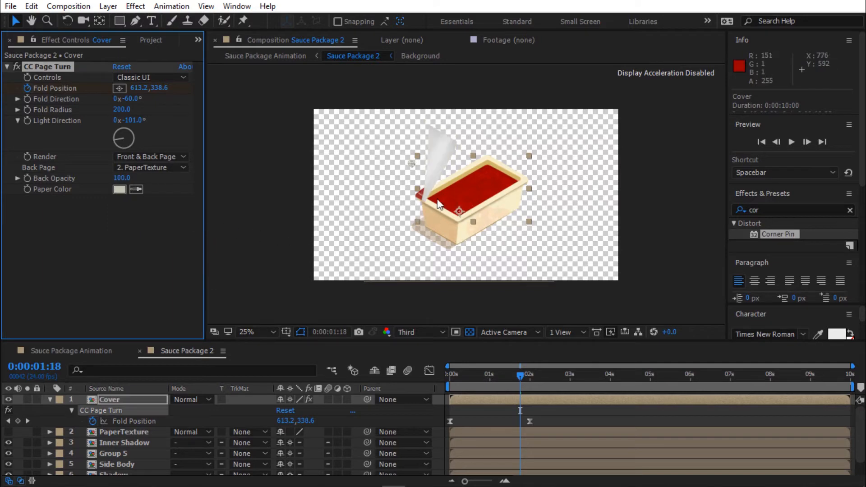
pyautogui.press('.')
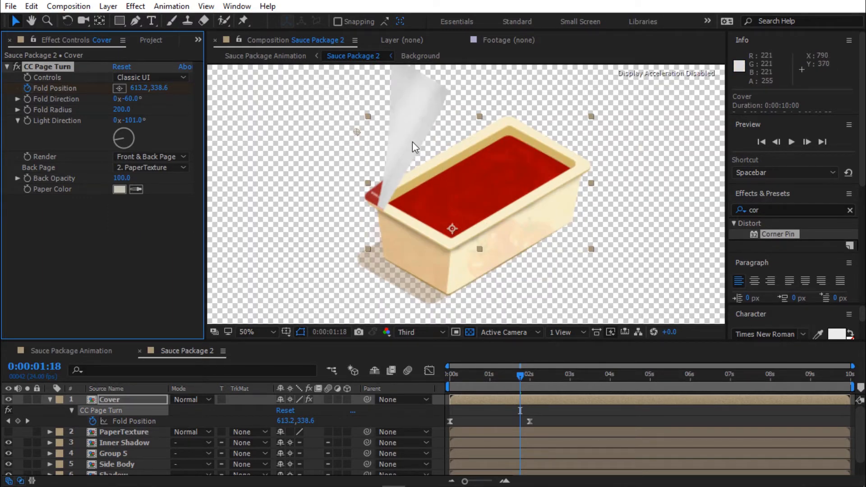
# - Find the Roughen Edges effect by searching for "rou" and apply it to the Cover layer
pyautogui.click(469, 397)
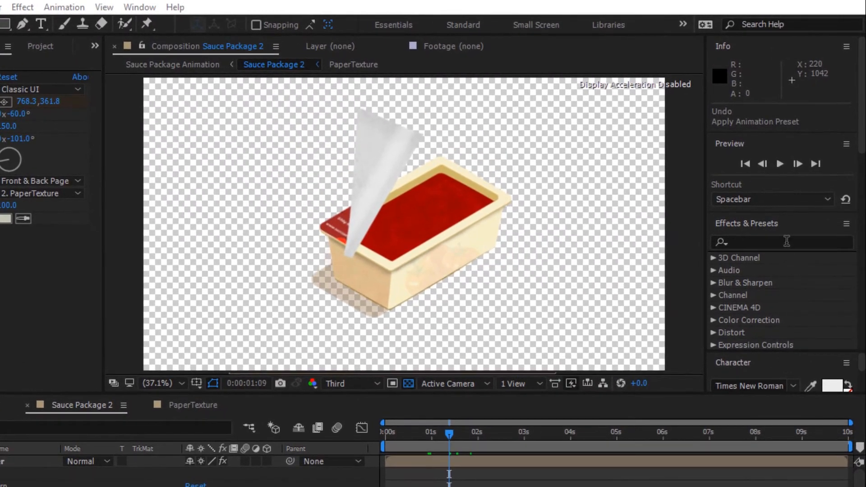
pyautogui.click(785, 243)
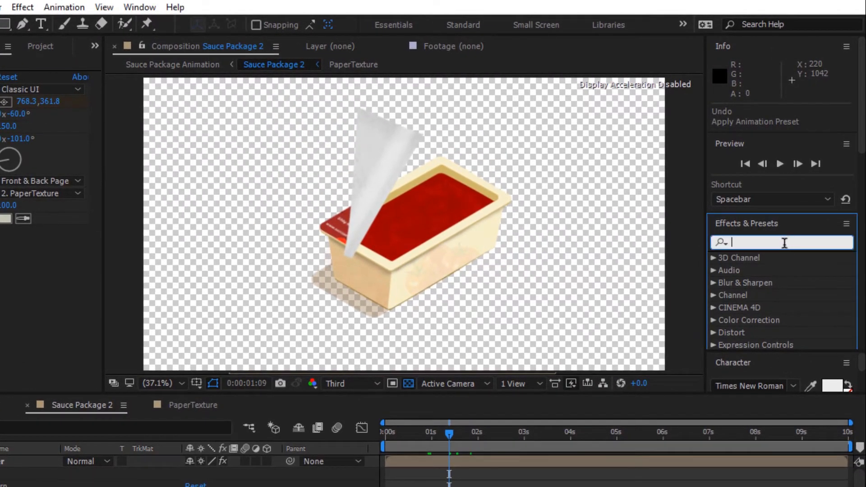
pyautogui.write('rou')
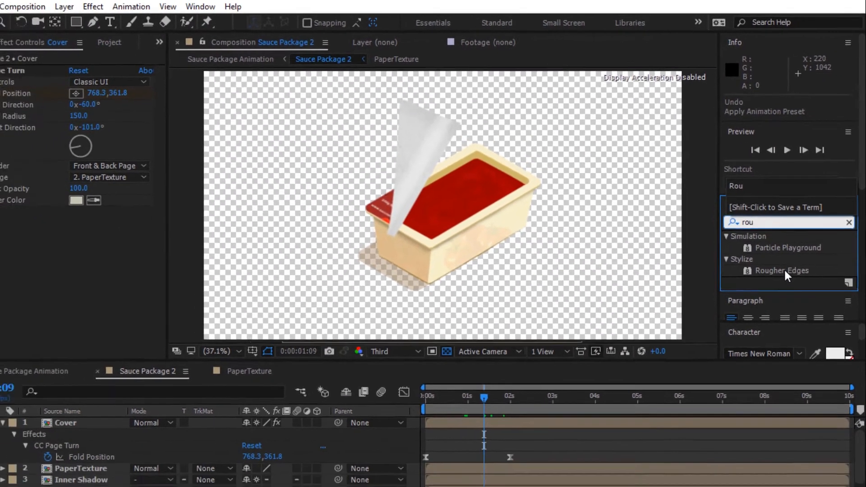
pyautogui.moveTo(785, 296); pyautogui.dragTo(684, 464)
pyautogui.moveTo(709, 401); pyautogui.dragTo(709, 402)
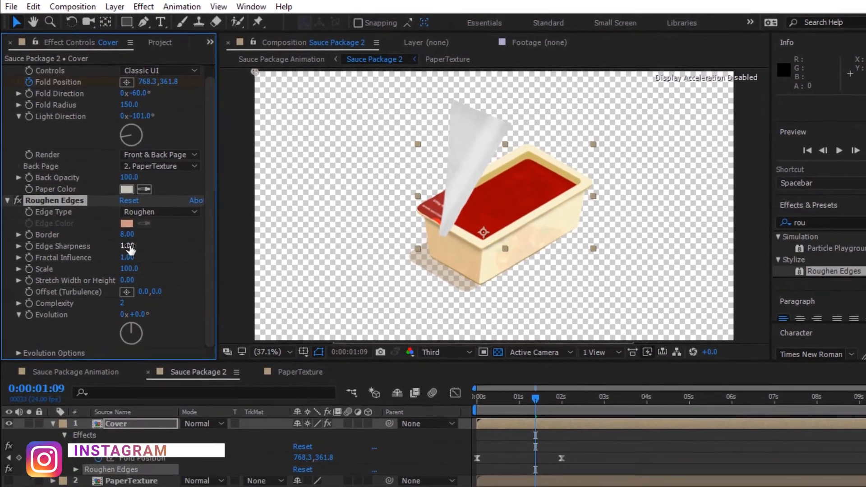
# - Set the Cover's Roughen Edges Edge Sharpness to 2.50 and Scale to 110
pyautogui.click(130, 248)
pyautogui.write('2.')
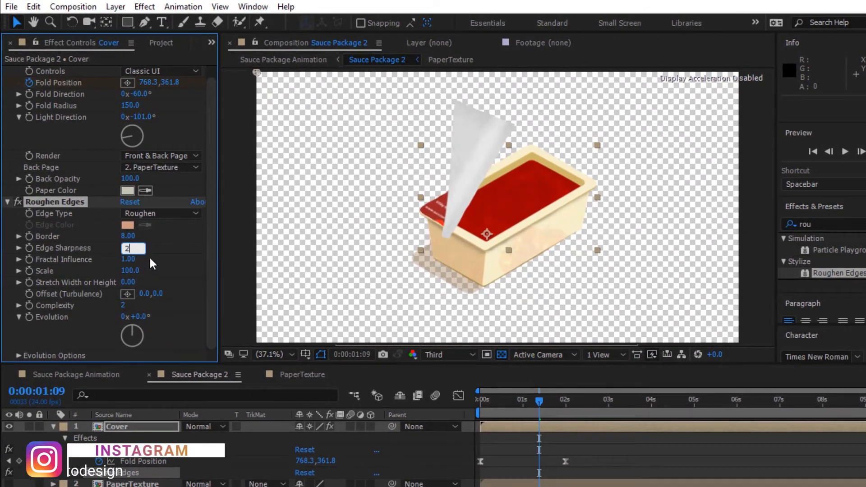
pyautogui.write('50')
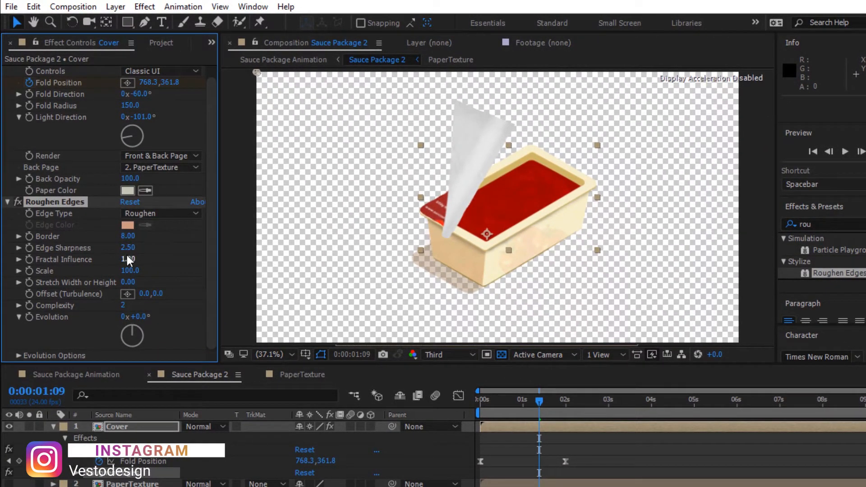
pyautogui.click(129, 270)
pyautogui.write('110')
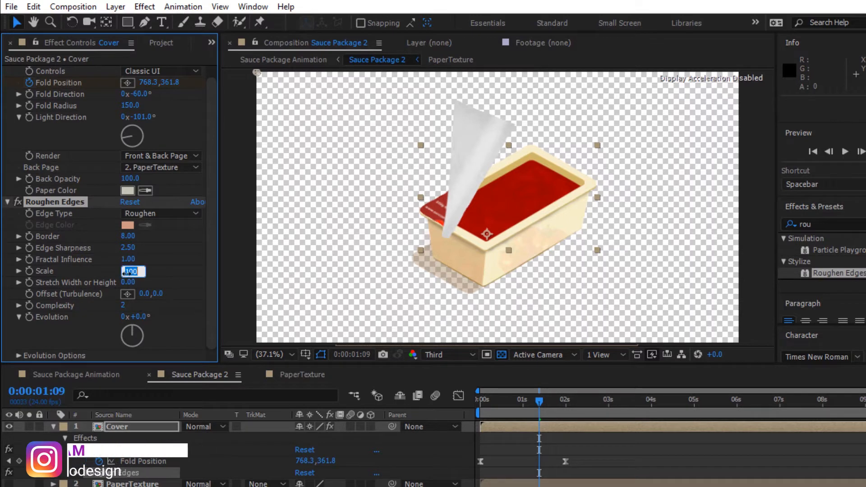
pyautogui.press('Return')
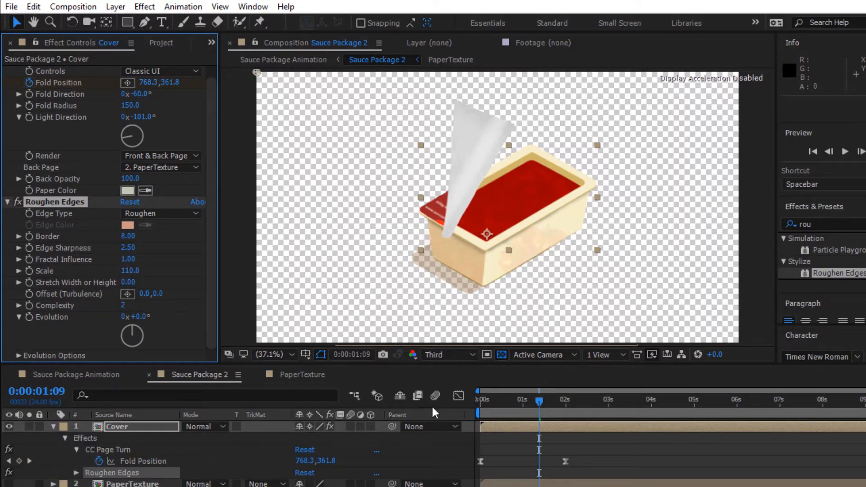
# - Keyframe the Roughen Edges Border at 20 at 0:00:02:00 and at 0 at 0:00:00:06
pyautogui.moveTo(514, 416); pyautogui.dragTo(565, 416)
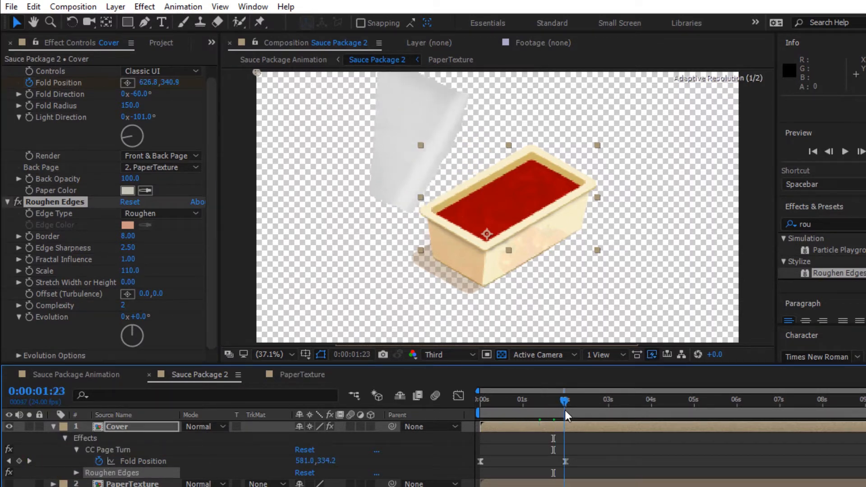
pyautogui.click(26, 237)
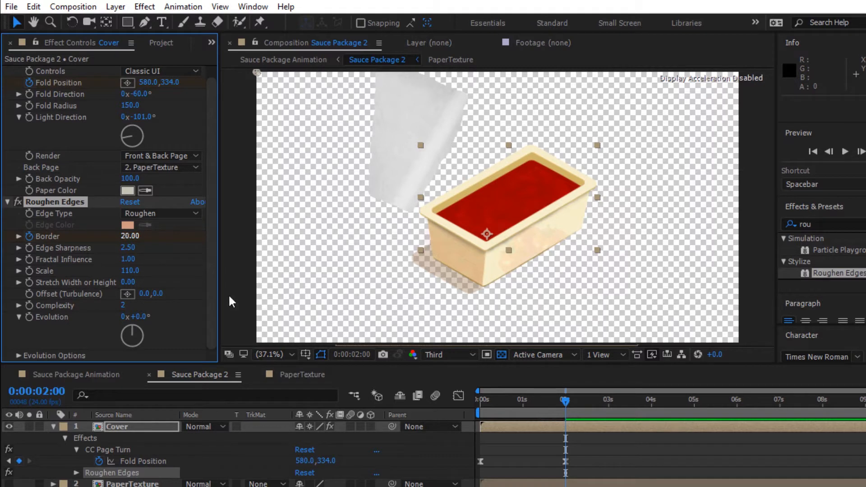
pyautogui.click(492, 406)
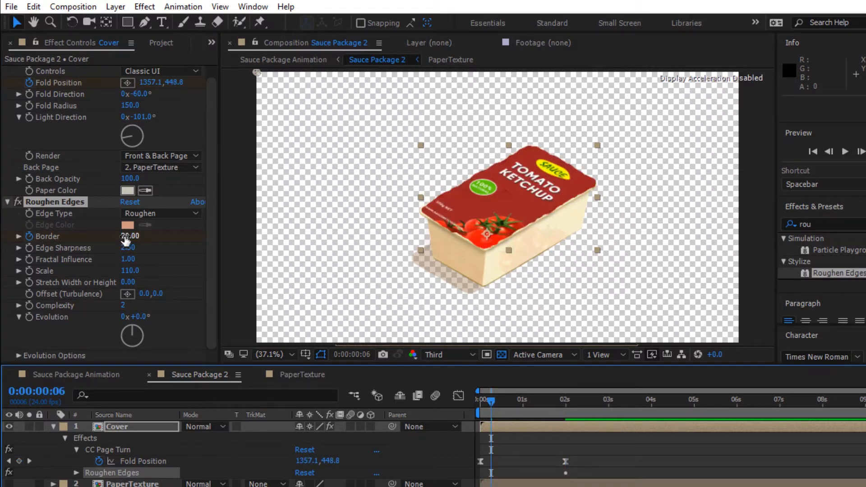
pyautogui.click(126, 237)
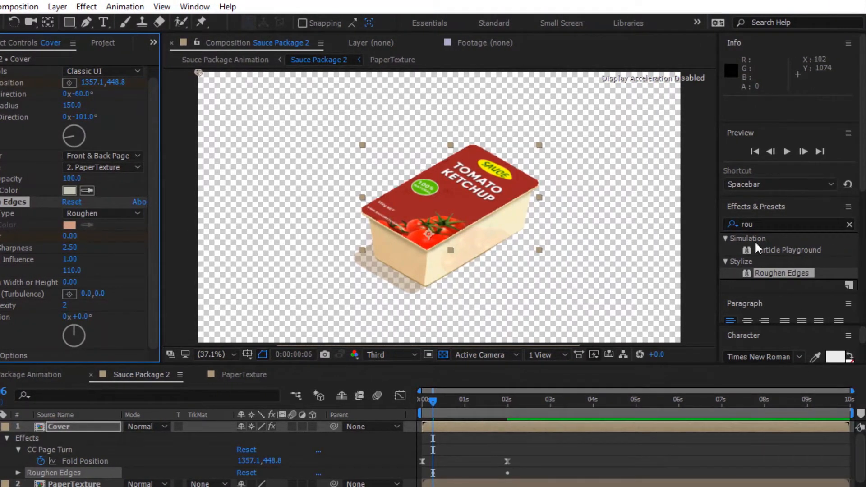
# - Find the Turbulent Displace effect by searching for "turb" and apply it to the Cover layer
pyautogui.click(743, 228)
pyautogui.click(762, 223)
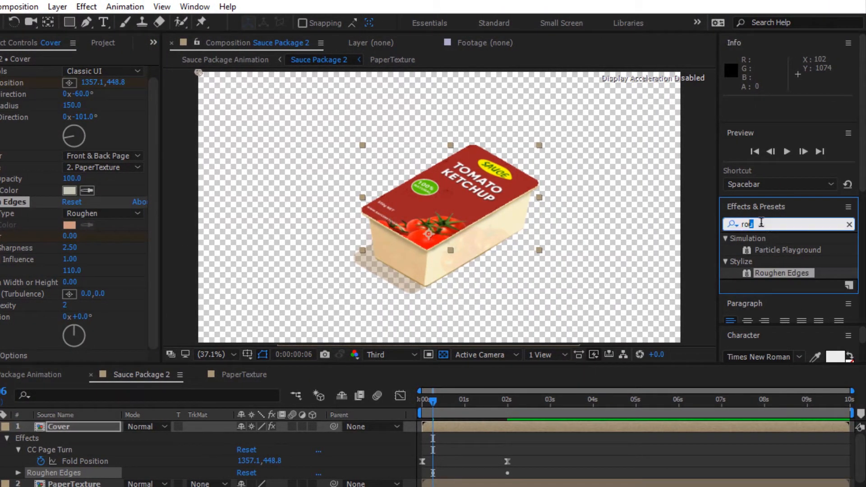
pyautogui.write('turb')
pyautogui.moveTo(787, 250); pyautogui.dragTo(637, 435)
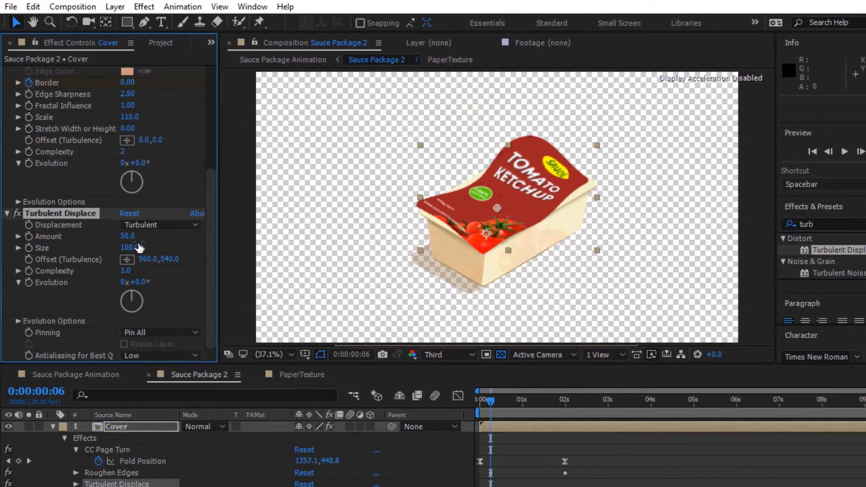
# - Set the Cover's Turbulent Displace Amount to 10 and Complexity to 3
pyautogui.click(78, 237)
pyautogui.write('10')
pyautogui.press('Return')
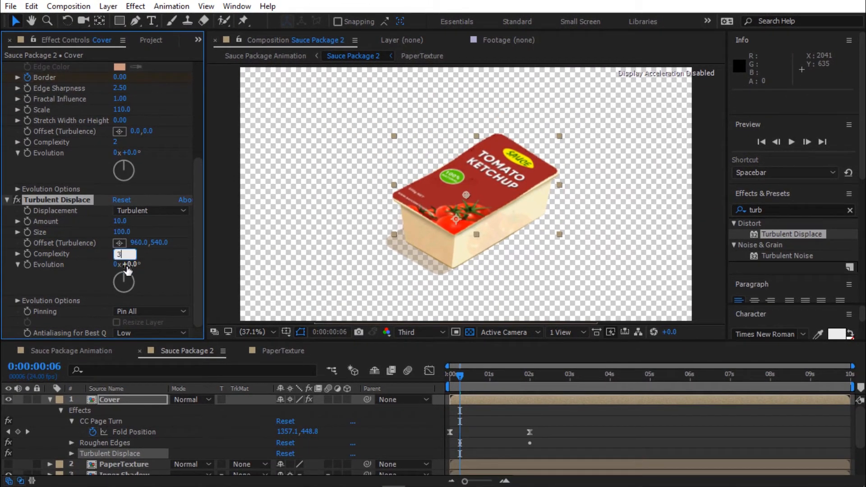
# - Keyframe the Turbulent Displace Amount at -4 at 0:00:00:11 and at 3 at 0:00:00:21
pyautogui.click(467, 381)
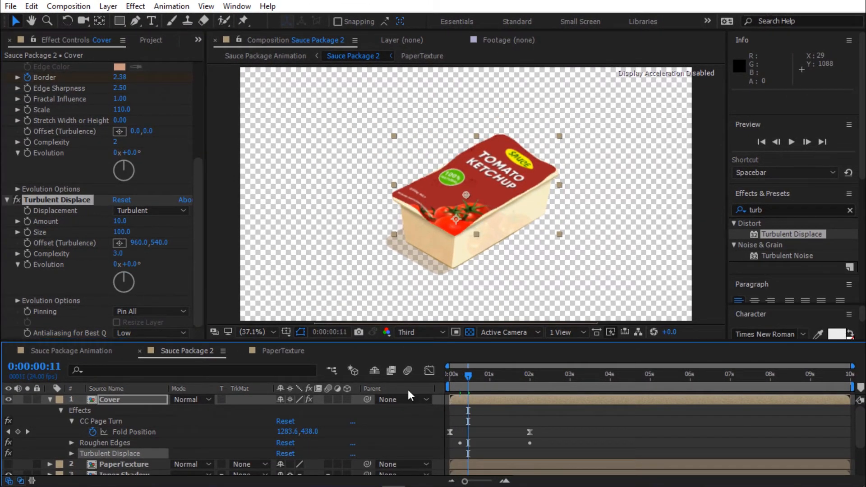
pyautogui.click(24, 222)
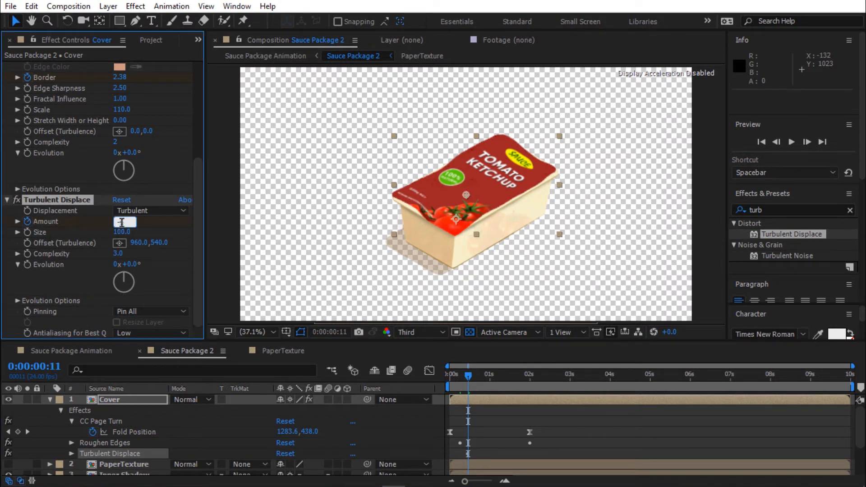
pyautogui.press('Return')
pyautogui.moveTo(486, 374); pyautogui.dragTo(484, 378)
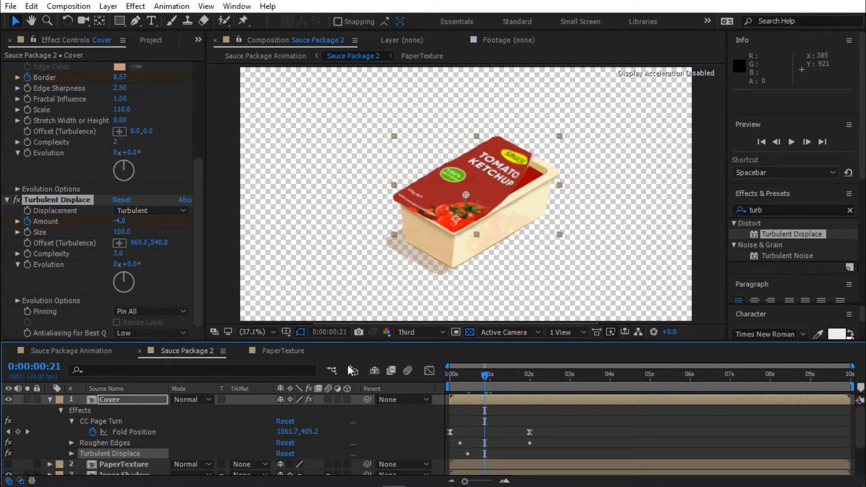
pyautogui.click(120, 221)
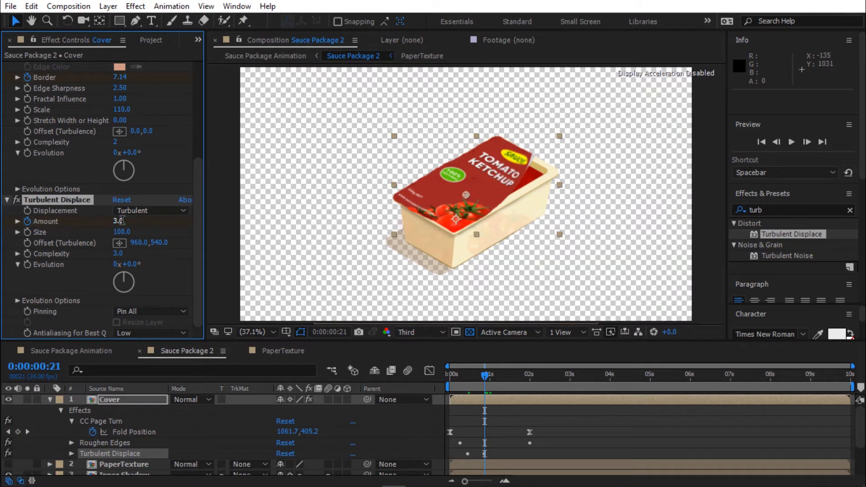
pyautogui.write('3.0')
pyautogui.press('Return')
# - Add Turbulent Displace Amount keyframes of 5 at 0:00:01:04, 6 at 0:00:01:16 and 8 at 0:00:02:00
pyautogui.moveTo(493, 370); pyautogui.dragTo(502, 377)
pyautogui.click(119, 222)
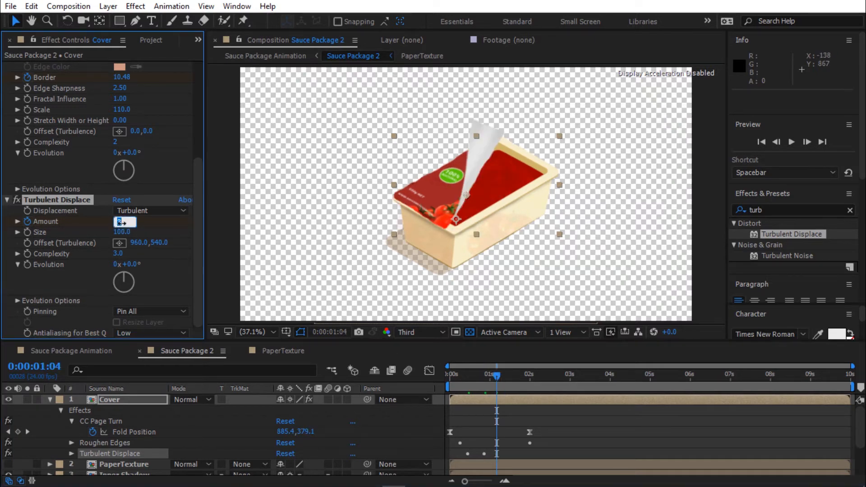
pyautogui.write('5')
pyautogui.click(515, 377)
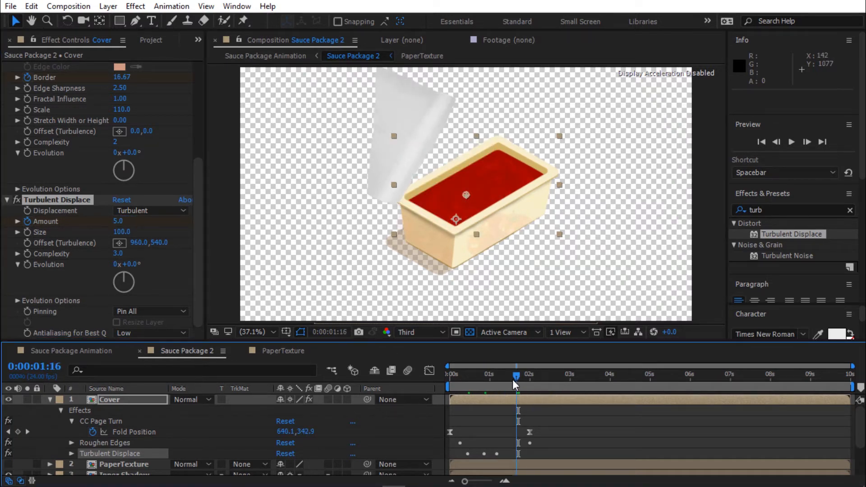
pyautogui.click(117, 221)
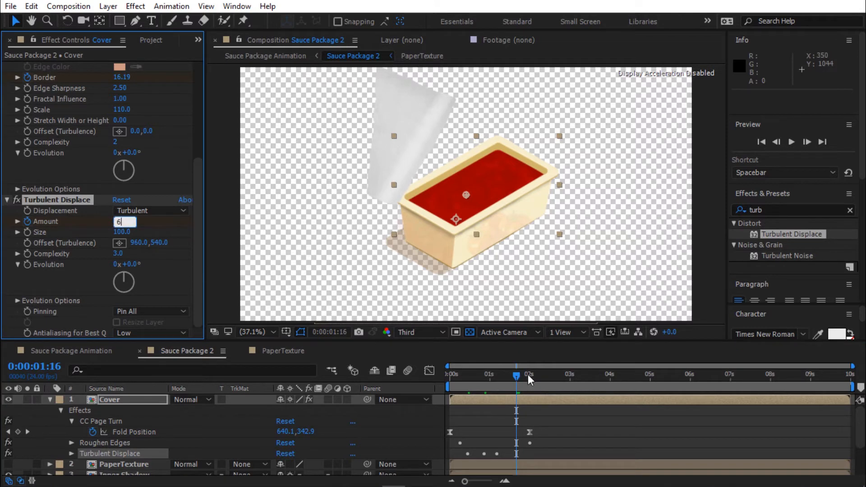
pyautogui.click(530, 376)
pyautogui.click(118, 221)
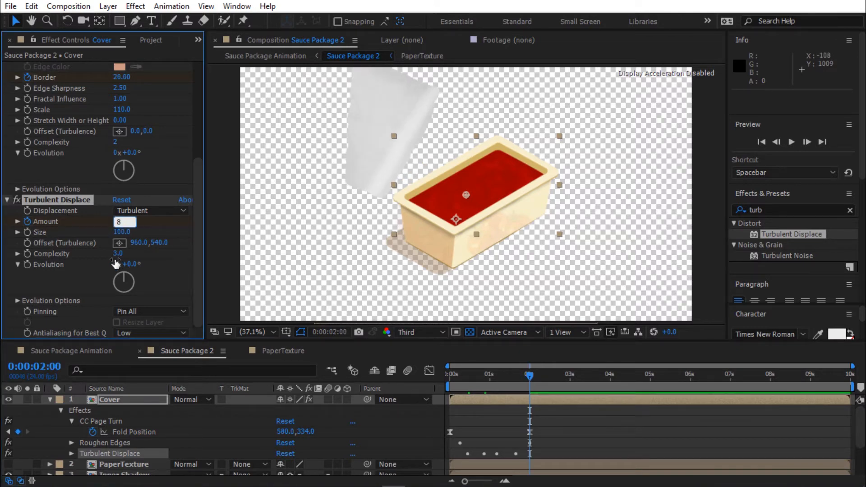
pyautogui.press('Return')
# - Play the peel from the start and shift the Turbulent Displace Amount keyframes slightly earlier, with the first one at 0
pyautogui.click(563, 431)
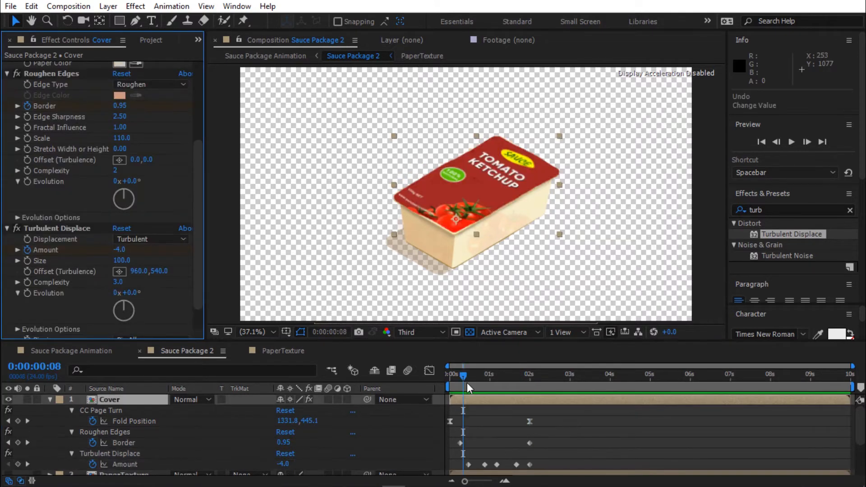
pyautogui.moveTo(464, 379); pyautogui.dragTo(447, 391)
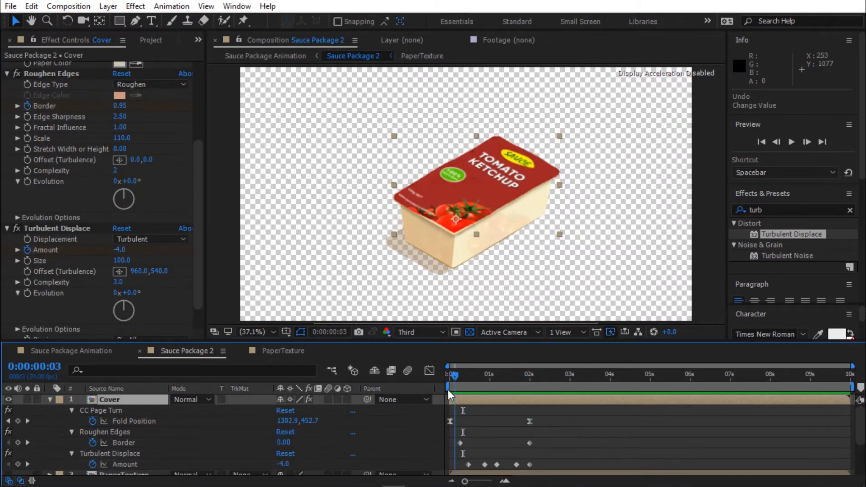
pyautogui.press('space')
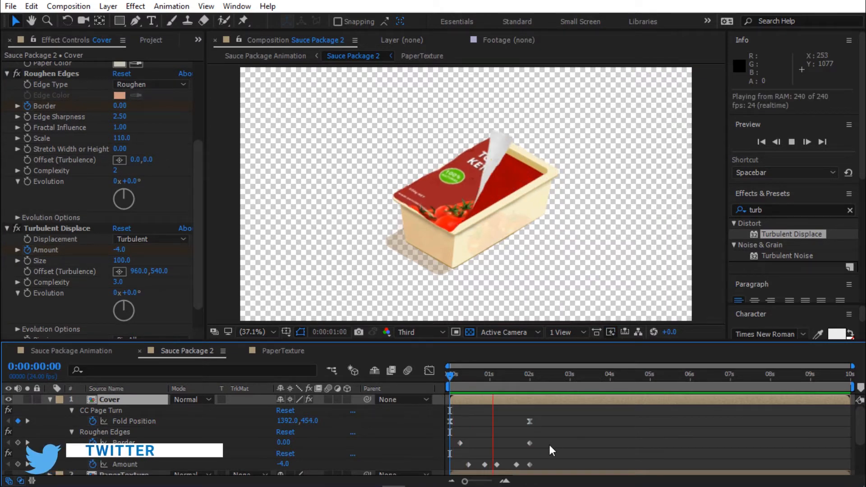
pyautogui.click(549, 444)
pyautogui.click(510, 464)
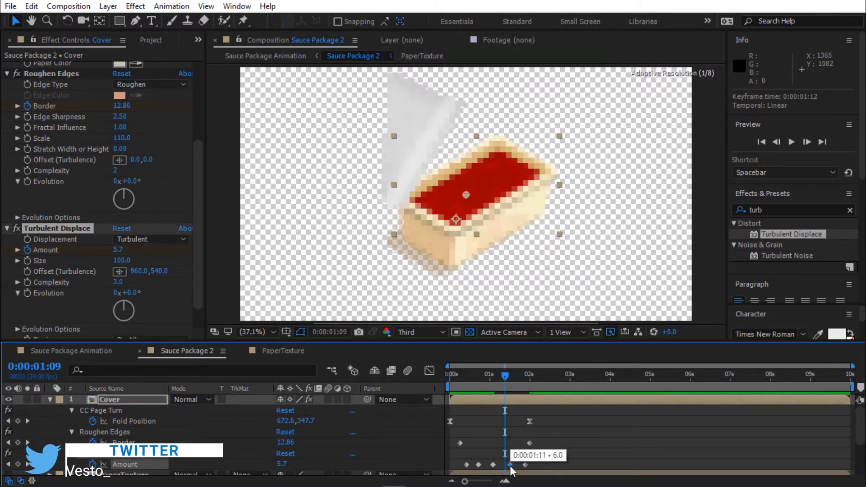
# - Reshape the Fold Position speed graph with longer easing at both keyframes, so the fold's speed peaks sharply between them
pyautogui.moveTo(539, 421); pyautogui.dragTo(433, 425)
pyautogui.click(428, 375)
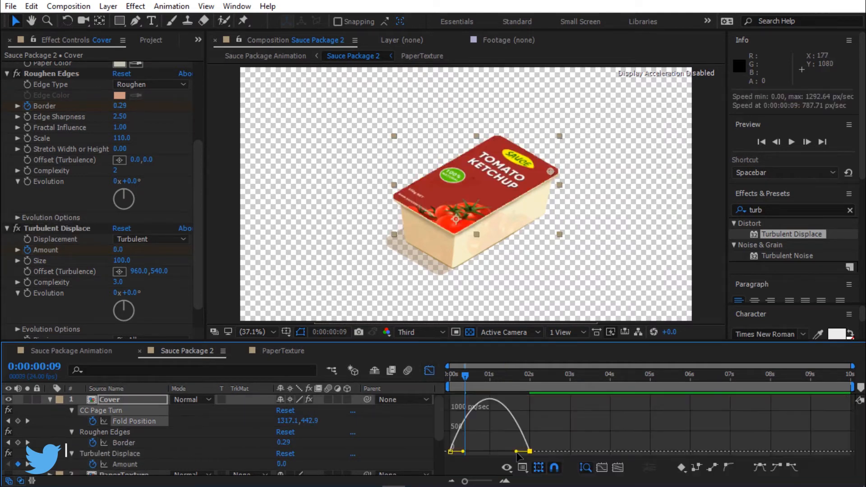
pyautogui.moveTo(516, 451); pyautogui.dragTo(474, 453)
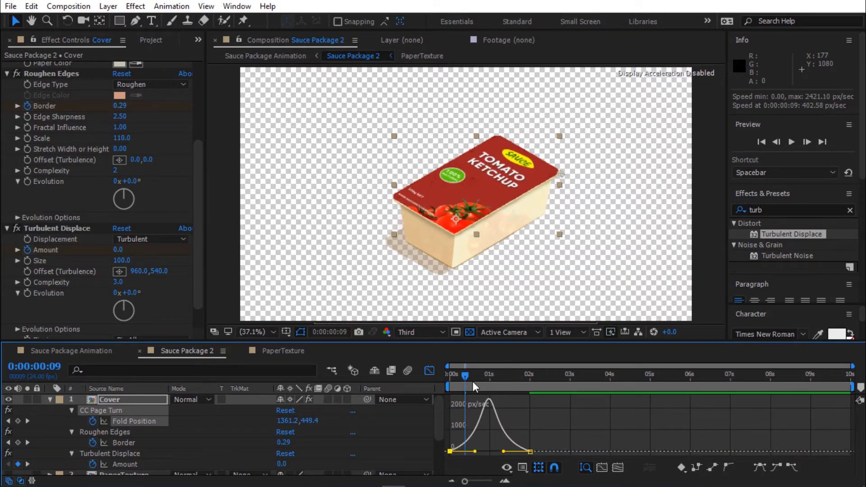
pyautogui.rightClick(493, 434)
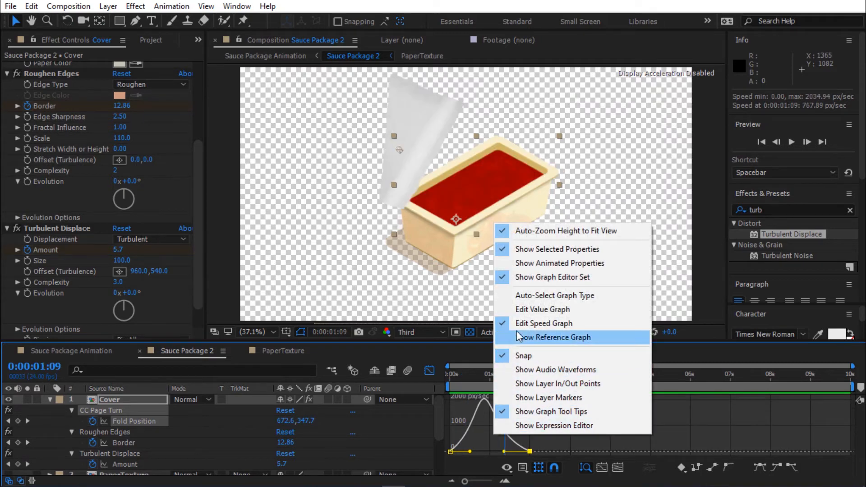
pyautogui.click(521, 324)
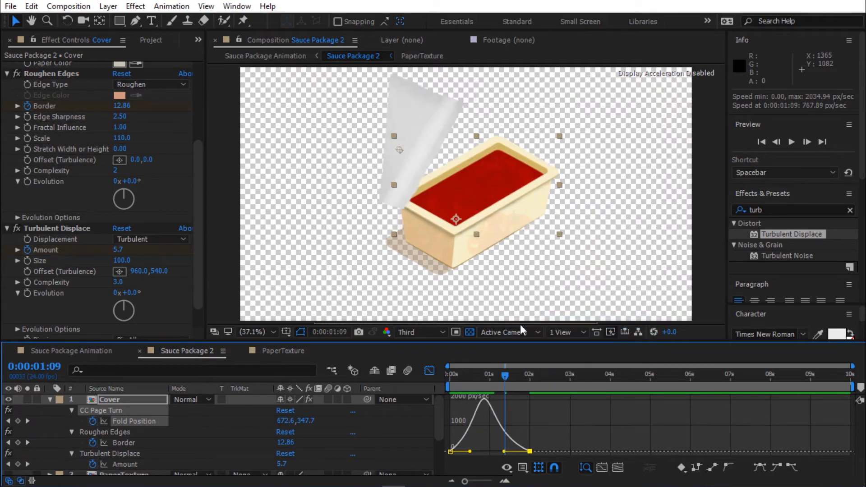
pyautogui.click(429, 370)
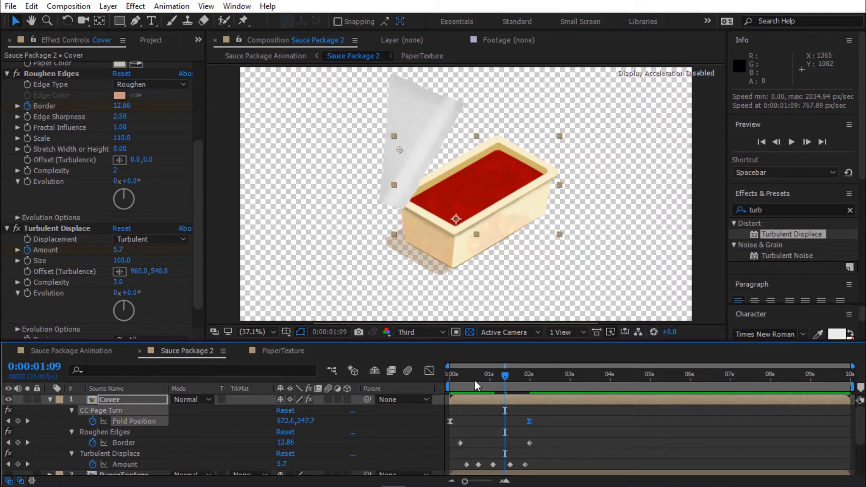
# - Play the cover's peel animation from the first frame to check the new easing
pyautogui.moveTo(474, 380); pyautogui.dragTo(412, 395)
pyautogui.press('space')
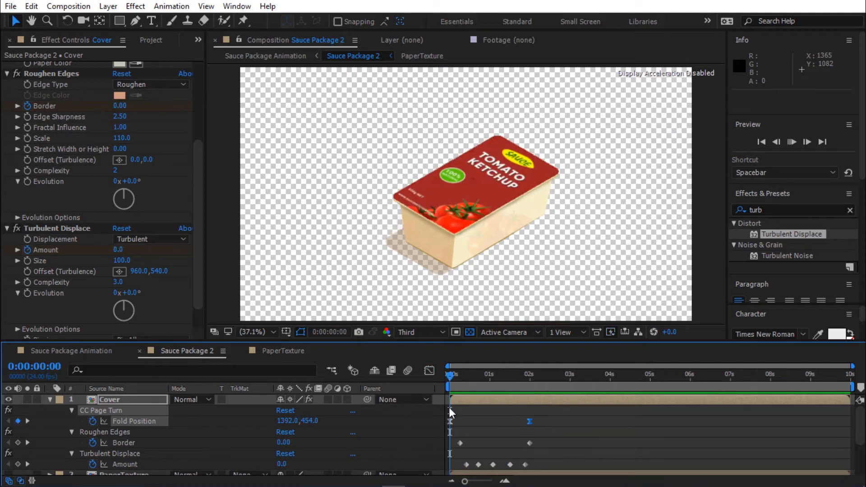
pyautogui.press('space')
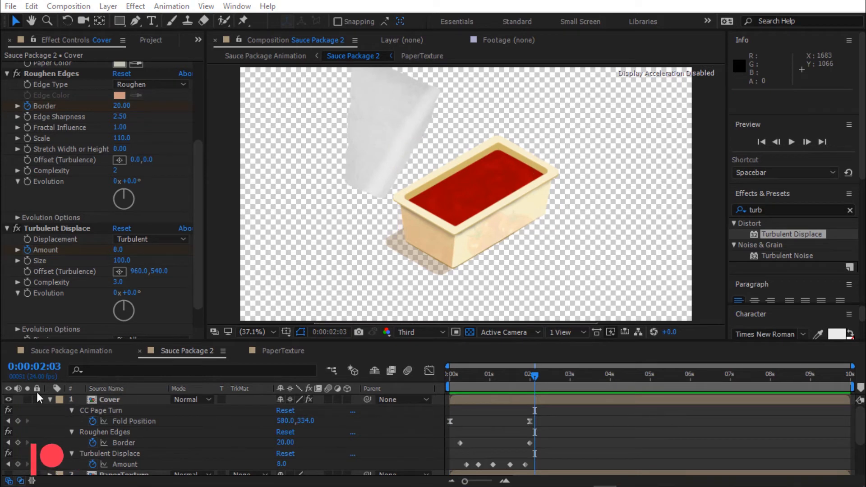
# - Collapse the Cover layer's properties and select the PaperTexture layer
pyautogui.click(49, 399)
pyautogui.click(129, 409)
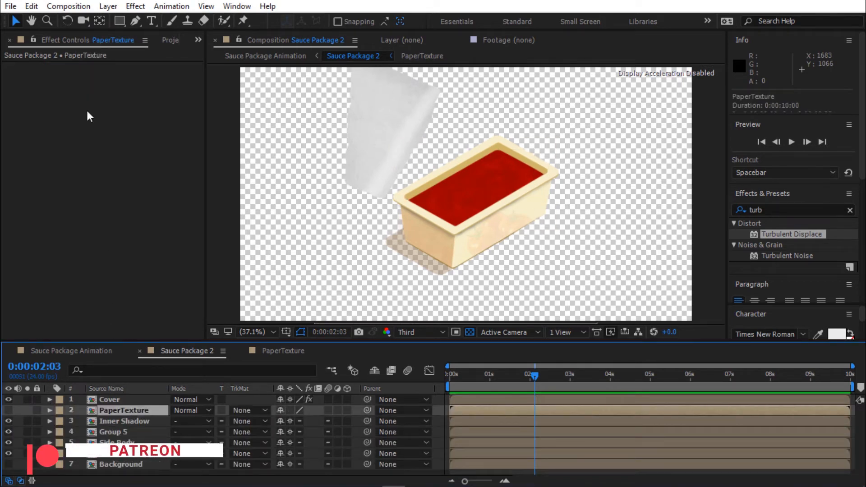
# - Create a black 1920 x 1080 solid layer directly beneath the Cover layer
pyautogui.click(108, 6)
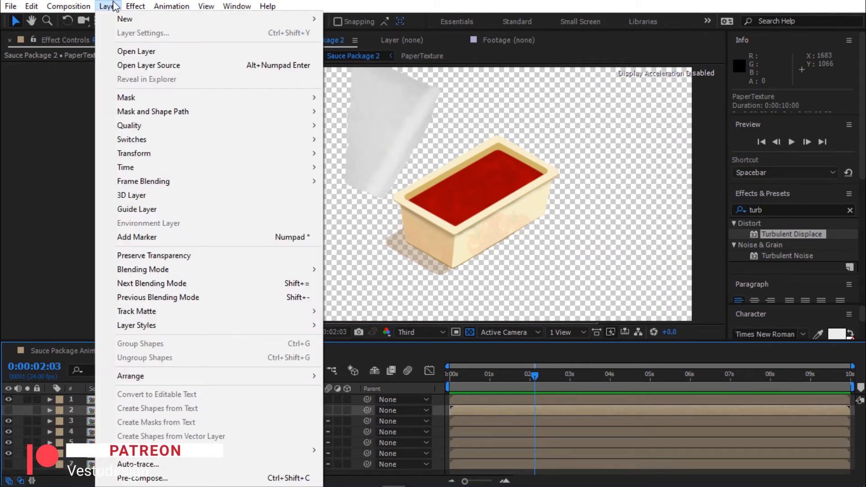
pyautogui.click(114, 5)
pyautogui.click(110, 6)
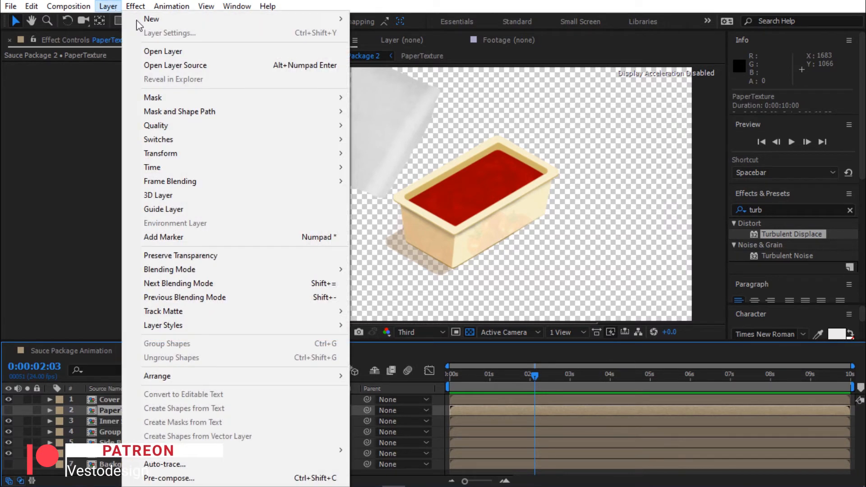
pyautogui.moveTo(316, 19)
pyautogui.click(377, 33)
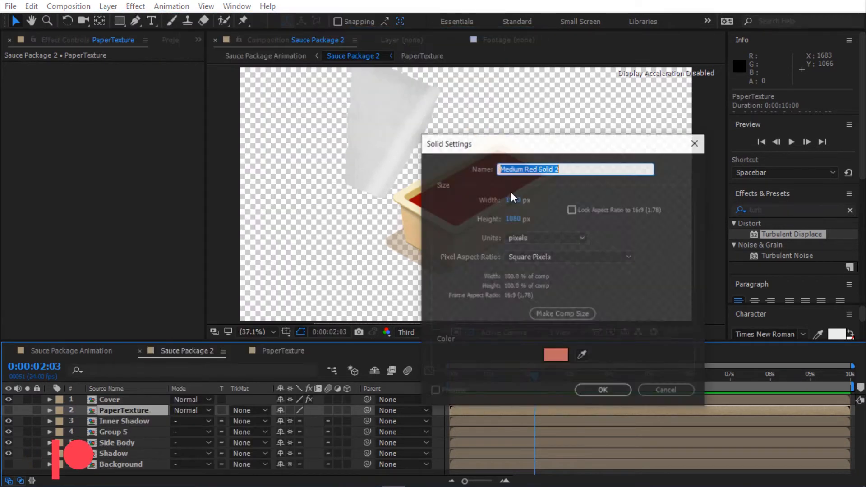
pyautogui.moveTo(526, 145); pyautogui.dragTo(467, 87)
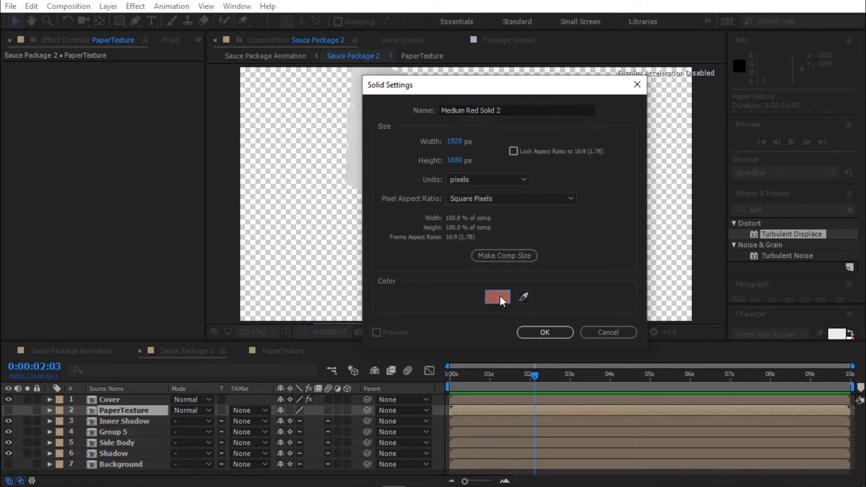
pyautogui.click(499, 296)
pyautogui.click(470, 277)
pyautogui.click(763, 107)
pyautogui.click(546, 332)
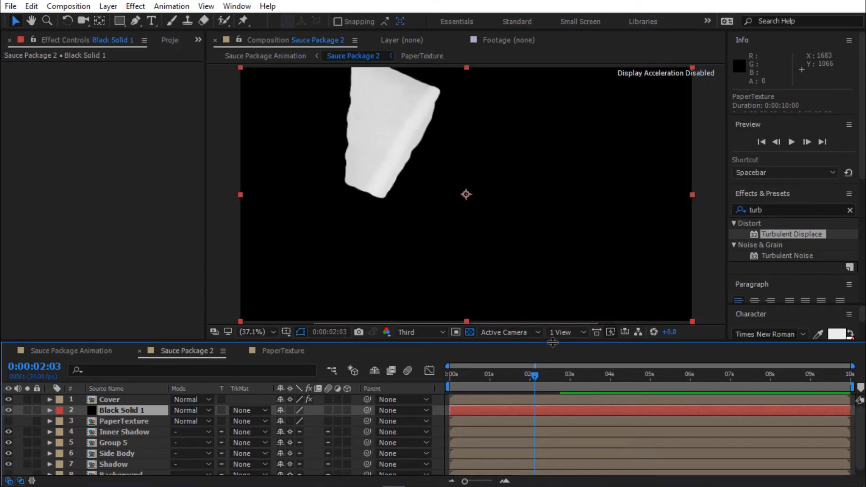
# - Hide the black solid and draw a closed four-point Pen mask on it along the inner rim of the tray
pyautogui.click(8, 410)
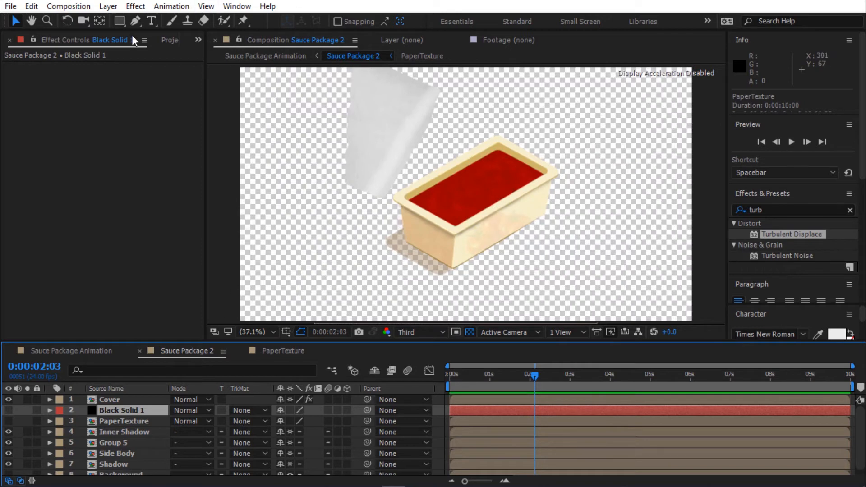
pyautogui.click(134, 20)
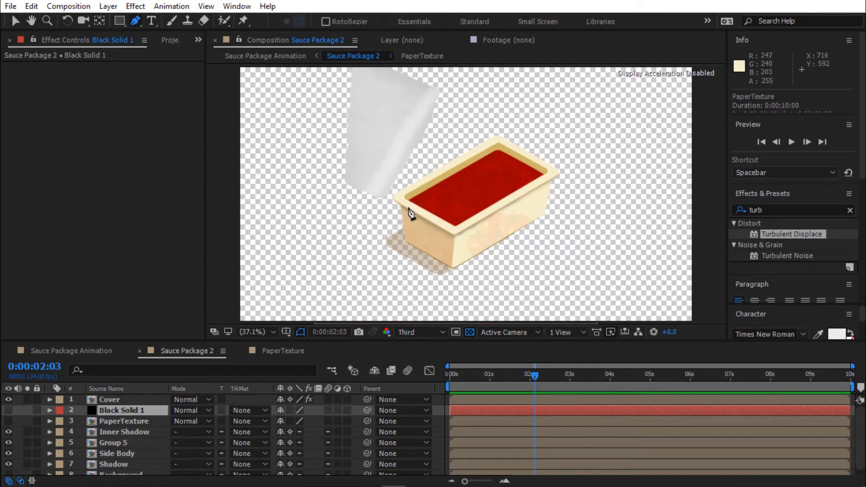
pyautogui.click(403, 195)
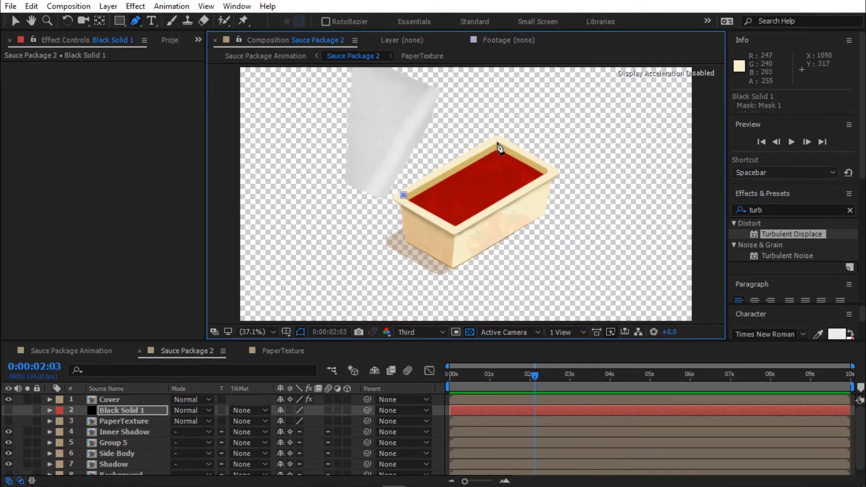
pyautogui.click(497, 142)
pyautogui.click(548, 171)
pyautogui.click(455, 225)
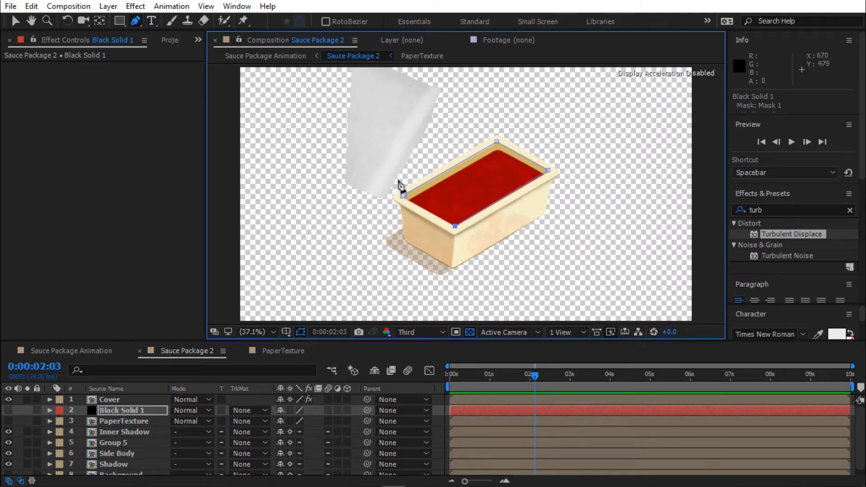
pyautogui.click(403, 195)
# - Animate the black solid's Opacity from 100% at 0:00:00:10 to 0% at 0:00:01:22
pyautogui.press('t')
pyautogui.click(467, 384)
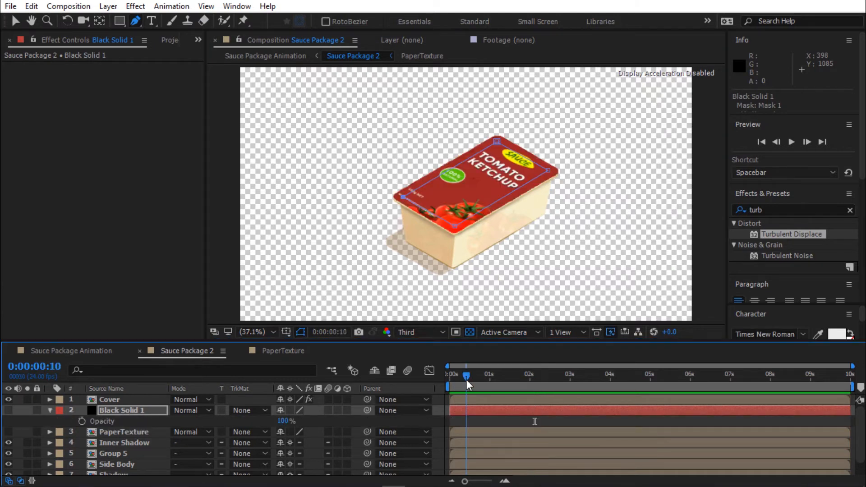
pyautogui.click(82, 422)
pyautogui.moveTo(490, 376); pyautogui.dragTo(525, 388)
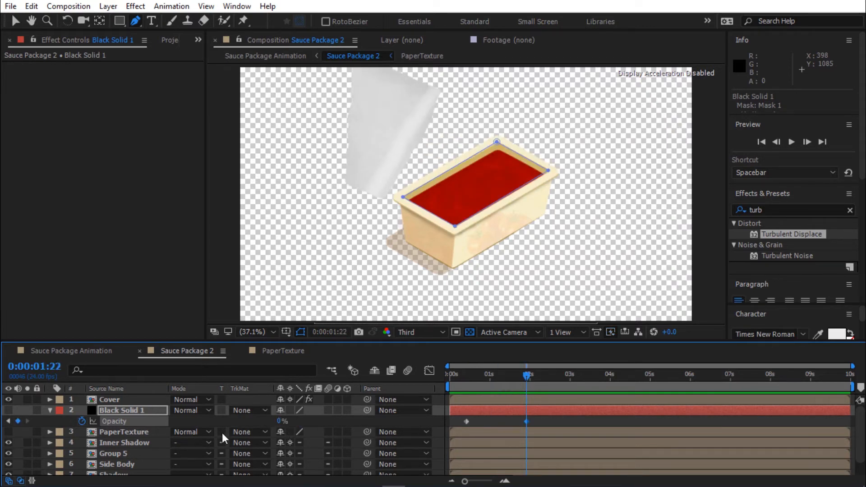
# - Make the black solid visible again and play the shadow fade from the beginning
pyautogui.click(8, 411)
pyautogui.press('Home')
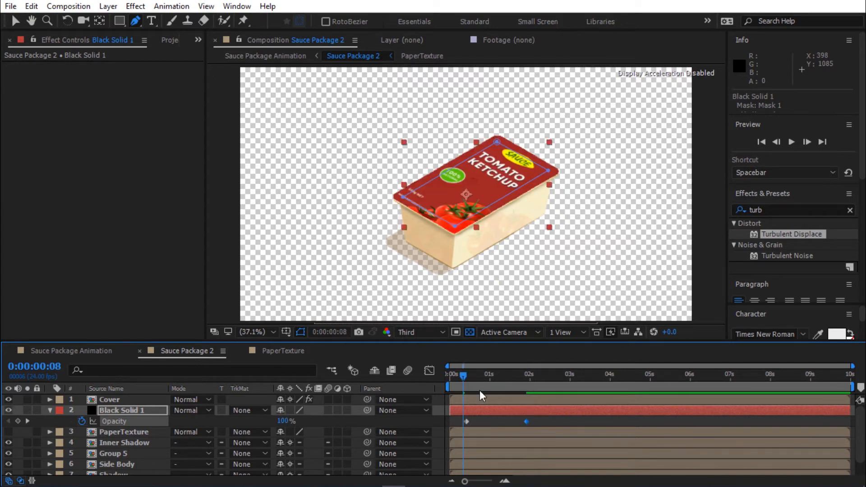
pyautogui.press('space')
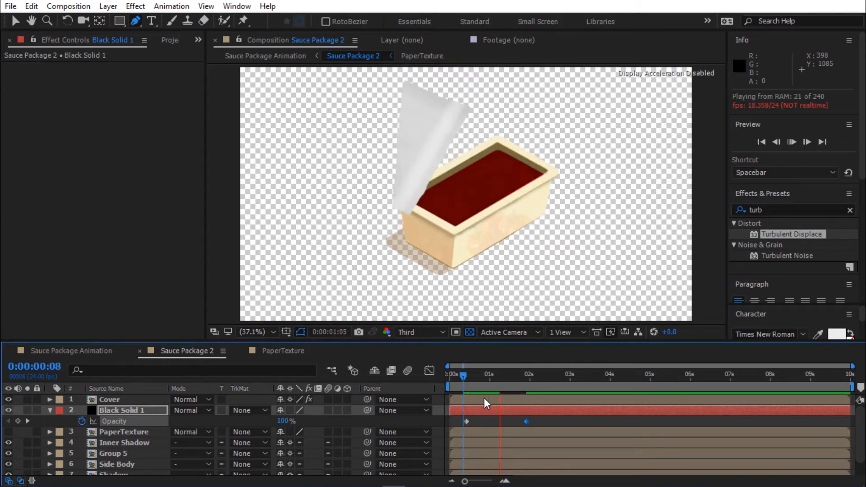
pyautogui.press('space')
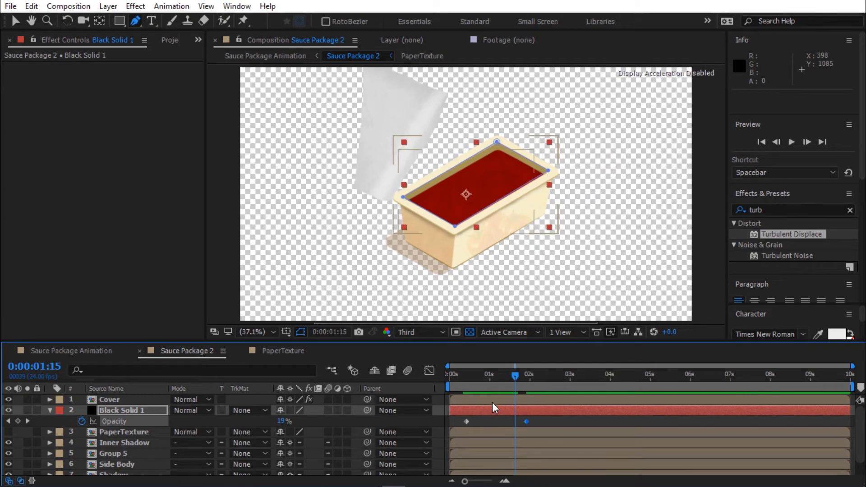
# - Reveal the Cover layer's keyframes for reference and move the black solid's Opacity keyframes earlier, with the fade ending at 0:00:00:20
pyautogui.click(491, 402)
pyautogui.press('u')
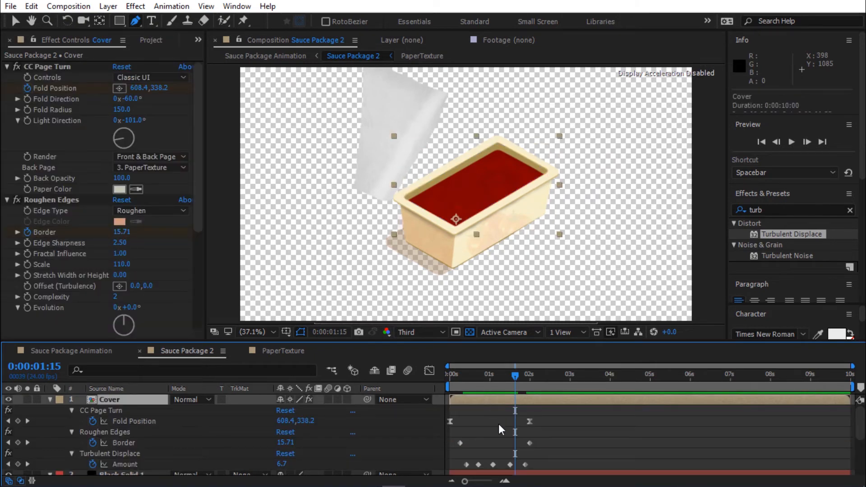
pyautogui.moveTo(496, 349); pyautogui.dragTo(496, 286)
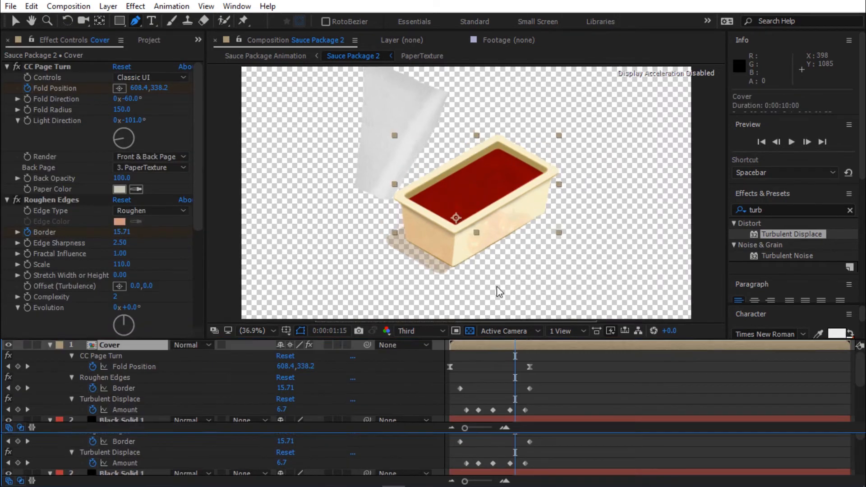
pyautogui.click(519, 431)
pyautogui.moveTo(466, 432); pyautogui.dragTo(489, 432)
pyautogui.moveTo(481, 326); pyautogui.dragTo(518, 328)
pyautogui.moveTo(523, 428); pyautogui.dragTo(474, 432)
# - Replay the fade from near the start and delay the black solid's final Opacity keyframe to about one second
pyautogui.click(485, 328)
pyautogui.click(464, 327)
pyautogui.press('space')
pyautogui.click(505, 377)
pyautogui.moveTo(465, 329); pyautogui.dragTo(484, 353)
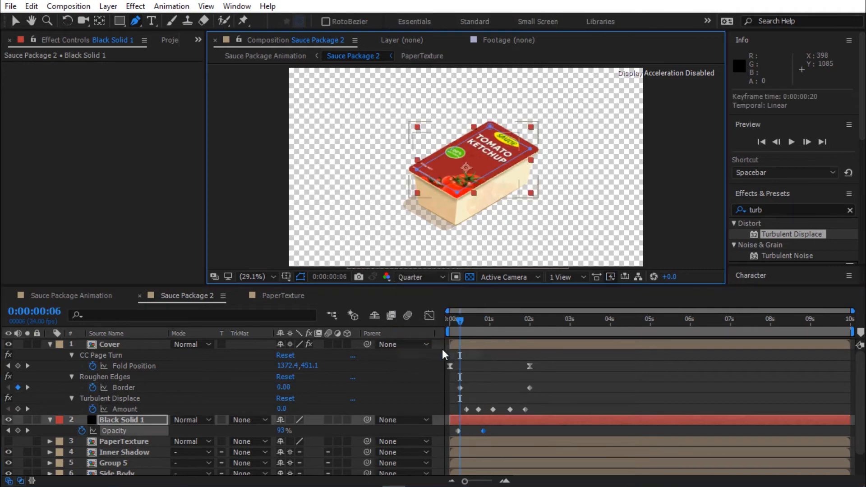
pyautogui.moveTo(442, 348); pyautogui.dragTo(480, 353)
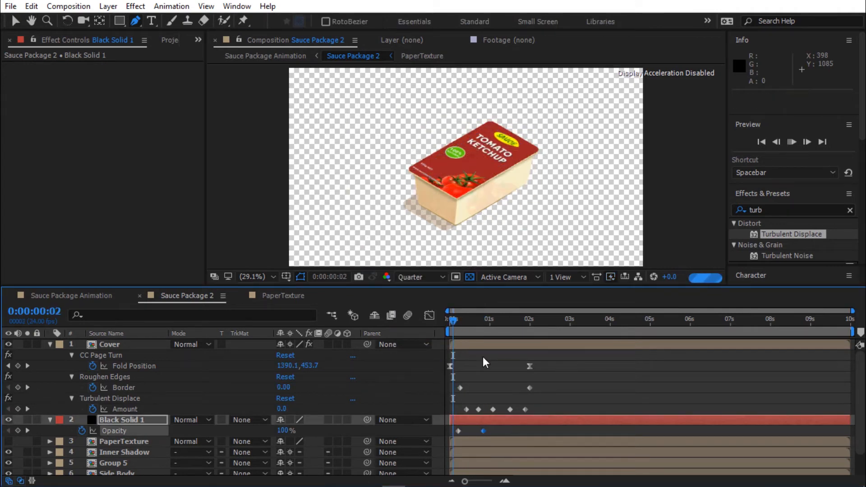
pyautogui.press('space')
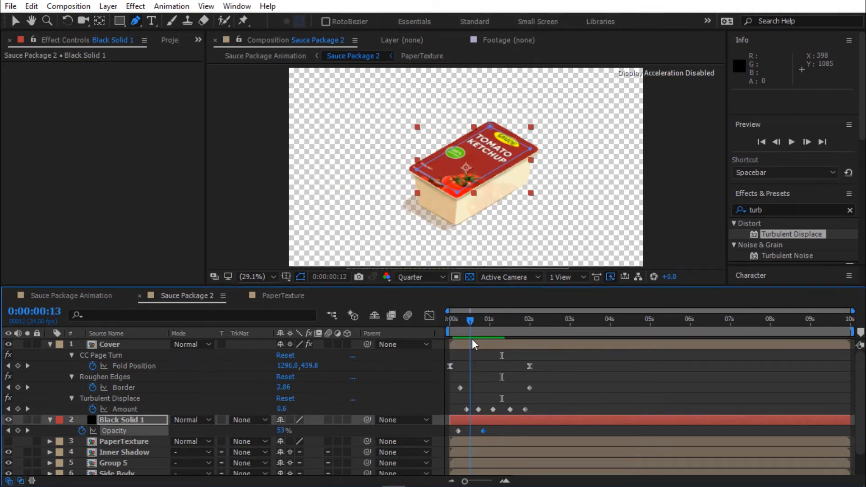
pyautogui.moveTo(483, 431); pyautogui.dragTo(490, 430)
pyautogui.click(460, 332)
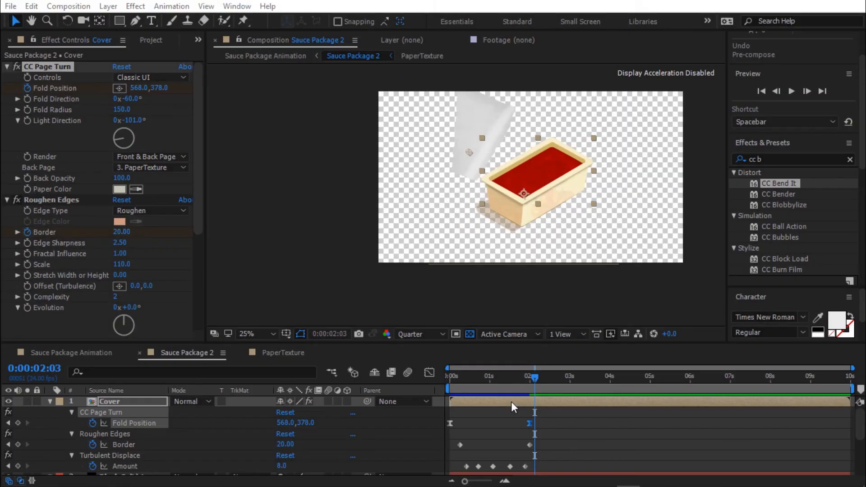
# - Pre-compose the Cover layer with its effects moved into the new composition, and make the resulting layer 3D
pyautogui.click(512, 403)
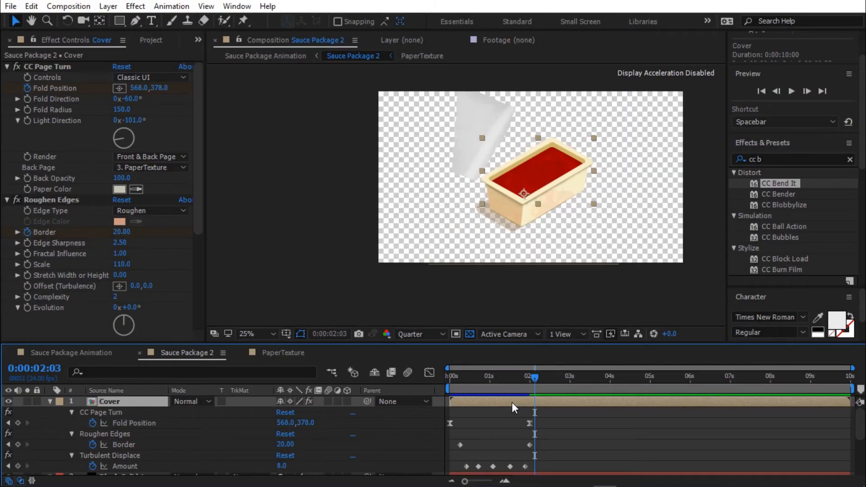
pyautogui.hotkey('ctrl', 'shift', 'c')
pyautogui.click(466, 300)
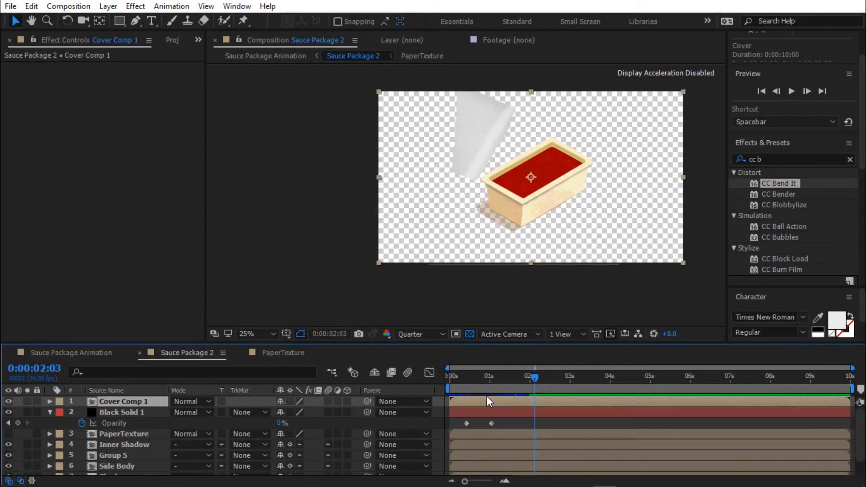
pyautogui.click(347, 401)
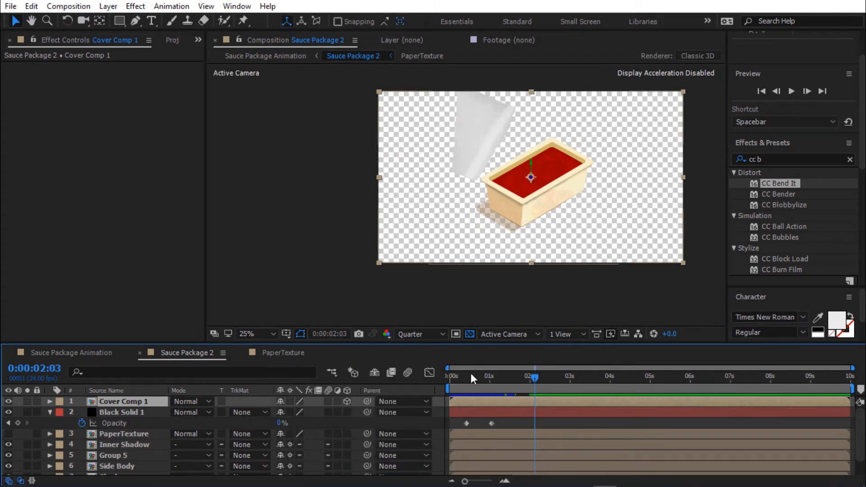
# - Keyframe the pre-composed cover's Position at 0:00:00:21 and move it off-frame to about 180, 1596, 0 at 0:00:02:01
pyautogui.press('p')
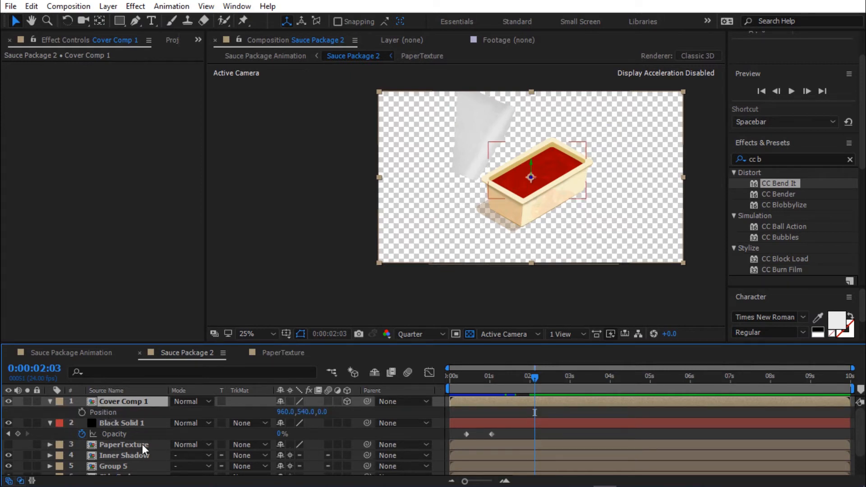
pyautogui.click(82, 412)
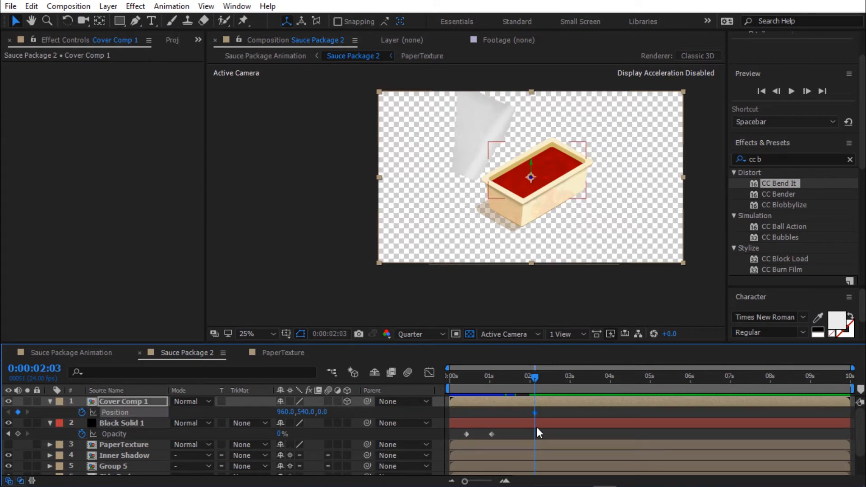
pyautogui.moveTo(534, 412); pyautogui.dragTo(485, 412)
pyautogui.moveTo(534, 378); pyautogui.dragTo(531, 379)
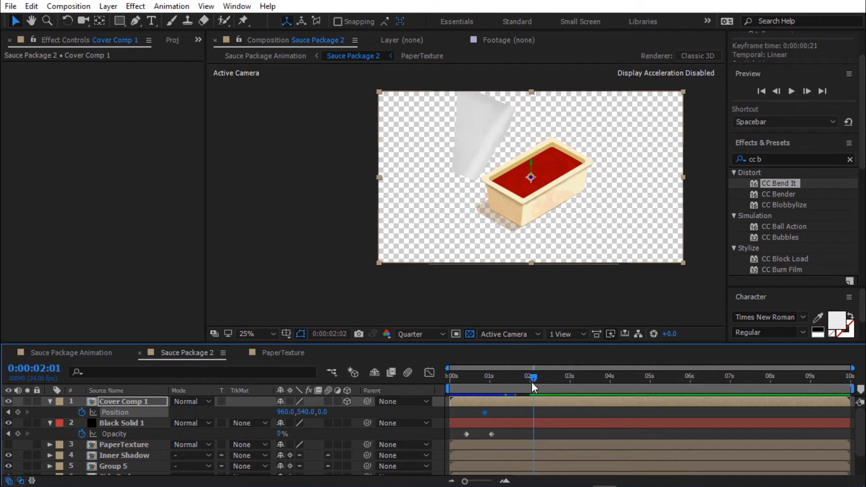
pyautogui.moveTo(478, 149); pyautogui.dragTo(354, 318)
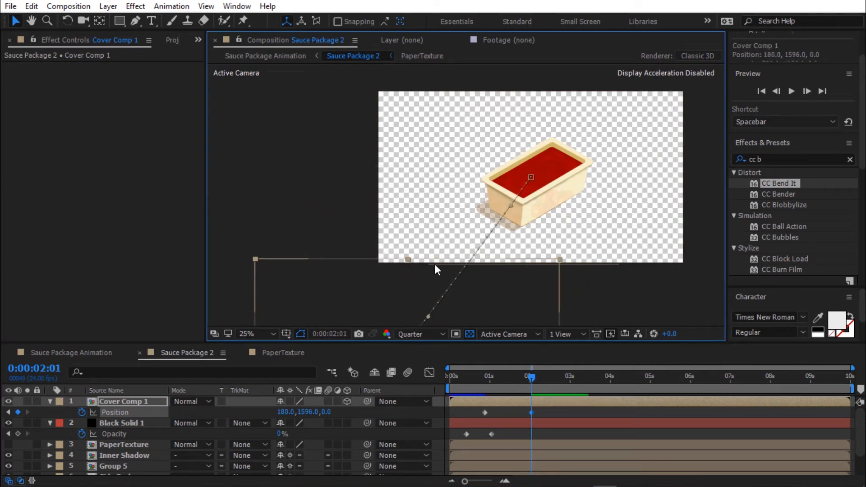
# - Bend the cover's motion path into an S-curve by pulling out Bezier handles at both Position keyframes
pyautogui.click(135, 20)
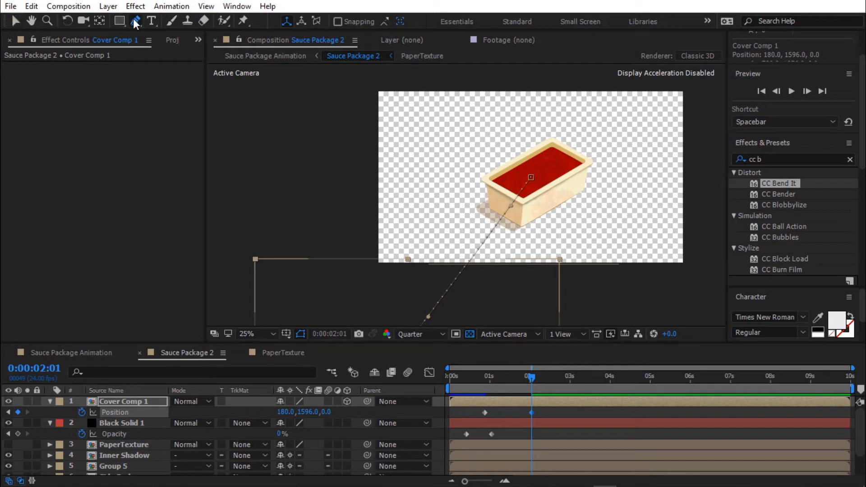
pyautogui.moveTo(531, 178); pyautogui.dragTo(555, 194)
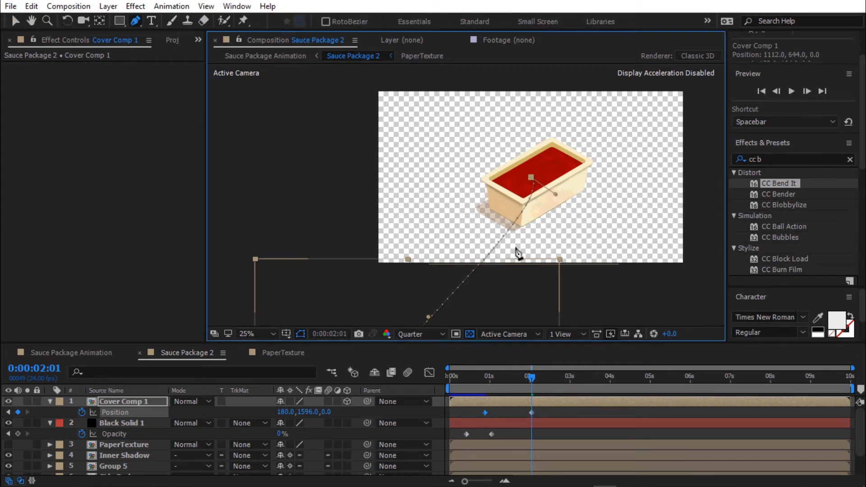
pyautogui.press('space')
pyautogui.moveTo(500, 248); pyautogui.dragTo(499, 195)
pyautogui.moveTo(406, 292); pyautogui.dragTo(367, 239)
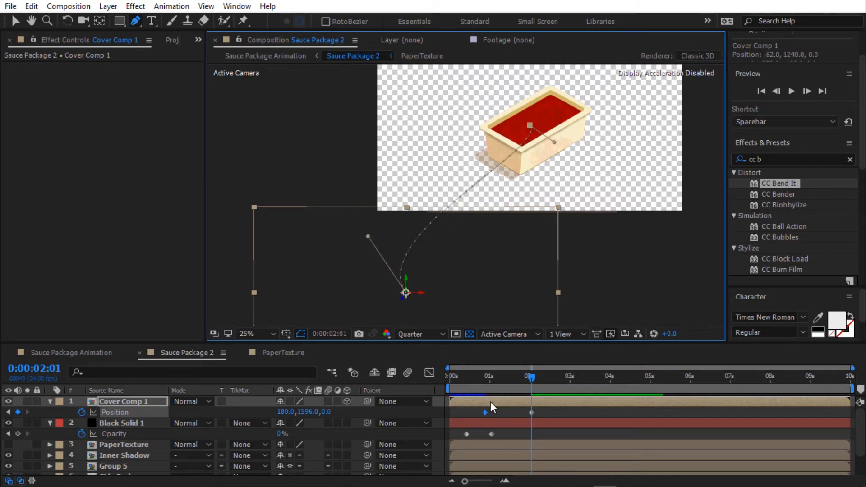
# - Ease the cover's first Position keyframe in the speed graph to 0 px/sec with a long outgoing influence
pyautogui.click(433, 370)
pyautogui.moveTo(490, 403); pyautogui.dragTo(510, 450)
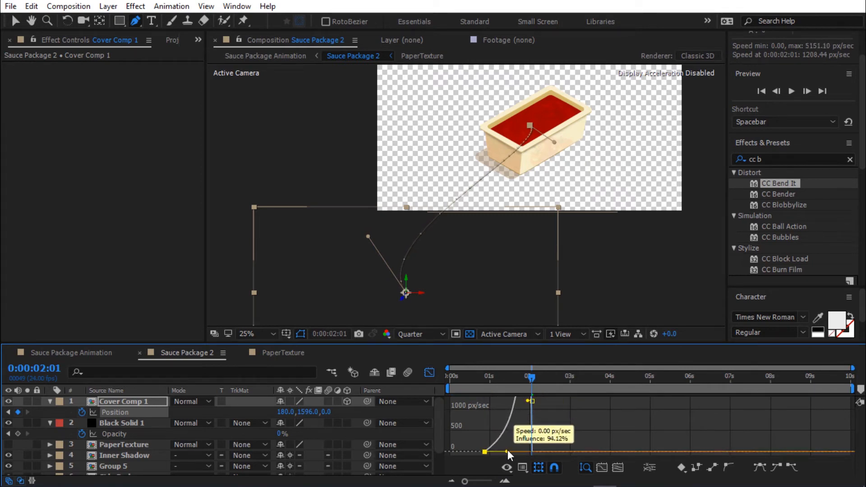
pyautogui.click(429, 373)
# - Add an Orientation keyframe of 0°, 0°, 0° to the pre-composed cover at 0:00:02:01 and show all its animated properties
pyautogui.click(15, 21)
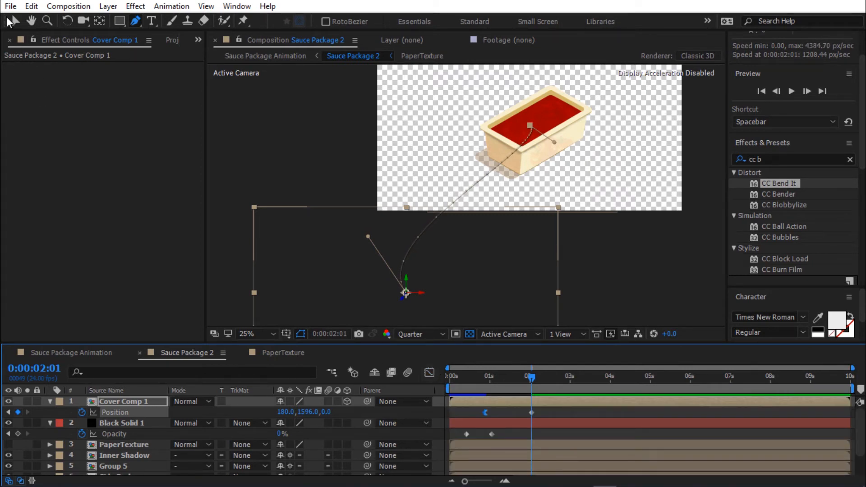
pyautogui.click(147, 399)
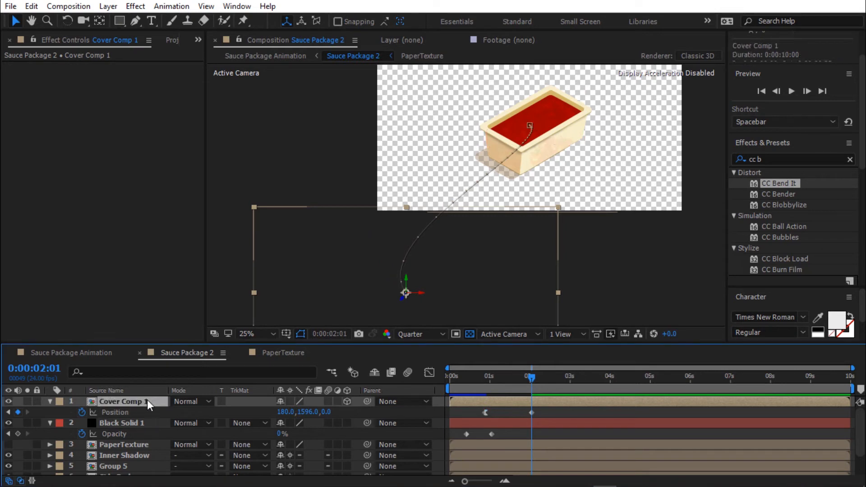
pyautogui.press('r')
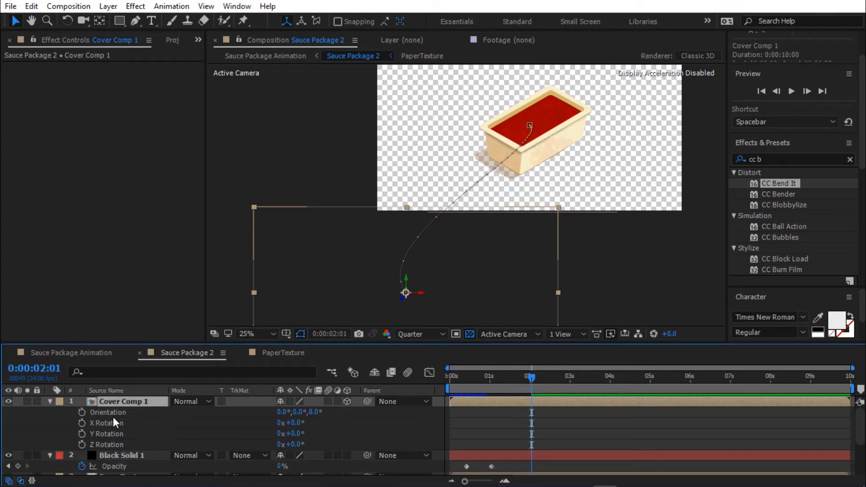
pyautogui.click(82, 412)
pyautogui.press('u')
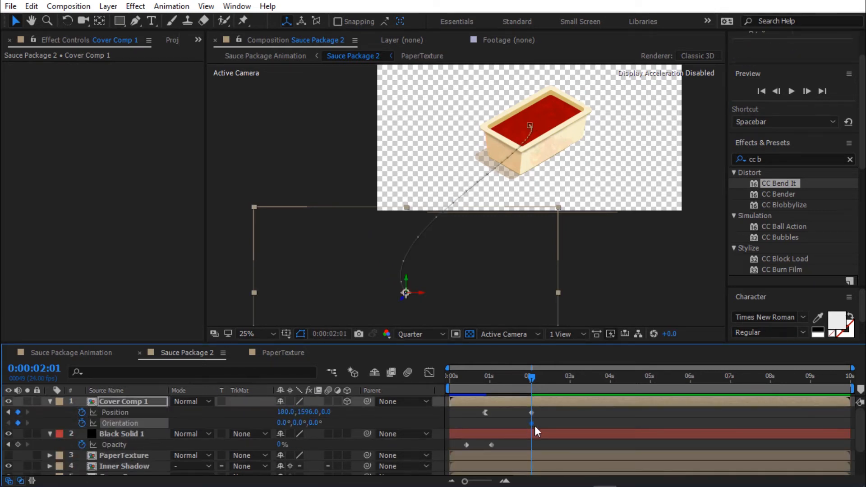
# - Move the cover's Orientation keyframe to 0:00:00:21 and add a second one at 0:00:01:08 with a Z value of about 346.2°
pyautogui.moveTo(532, 426); pyautogui.dragTo(487, 426)
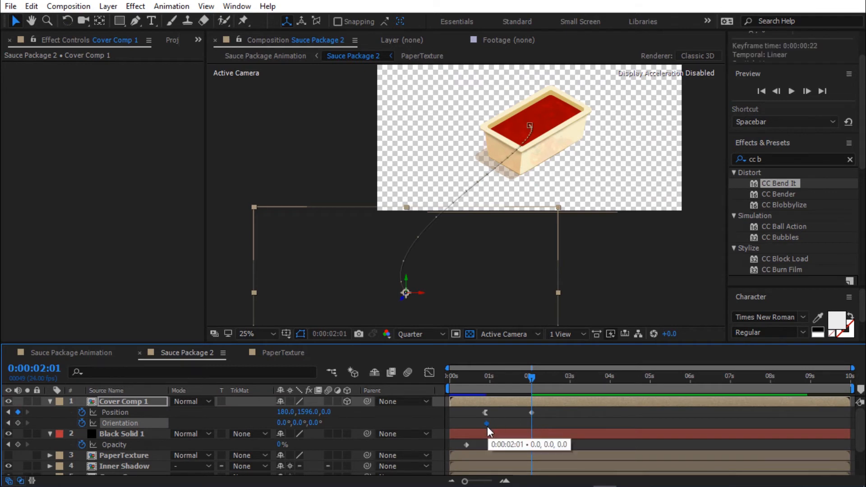
pyautogui.click(504, 387)
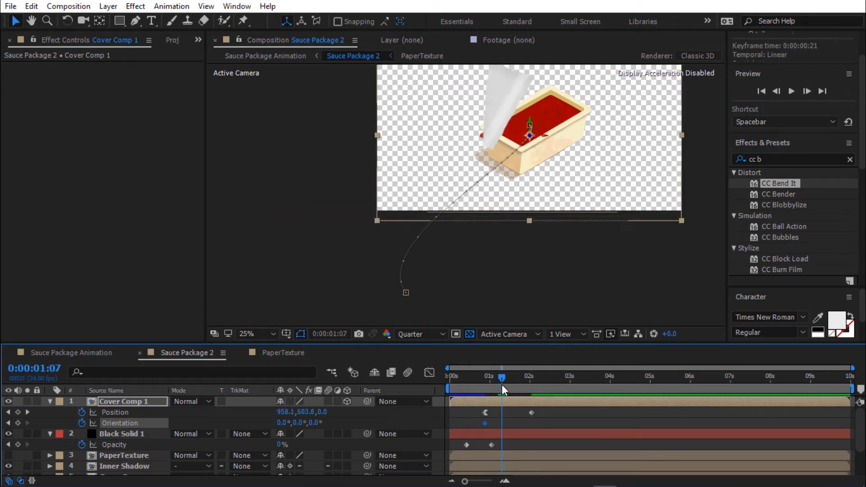
pyautogui.moveTo(502, 384)
pyautogui.mouseDown()
pyautogui.moveTo(463, 393)
pyautogui.moveTo(490, 401)
pyautogui.moveTo(498, 389)
pyautogui.mouseUp()
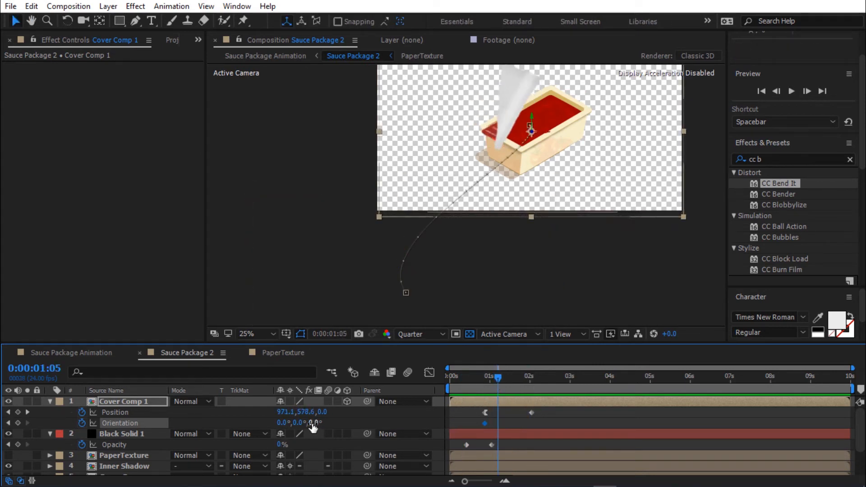
pyautogui.moveTo(318, 422); pyautogui.dragTo(304, 424)
pyautogui.moveTo(497, 424); pyautogui.dragTo(502, 425)
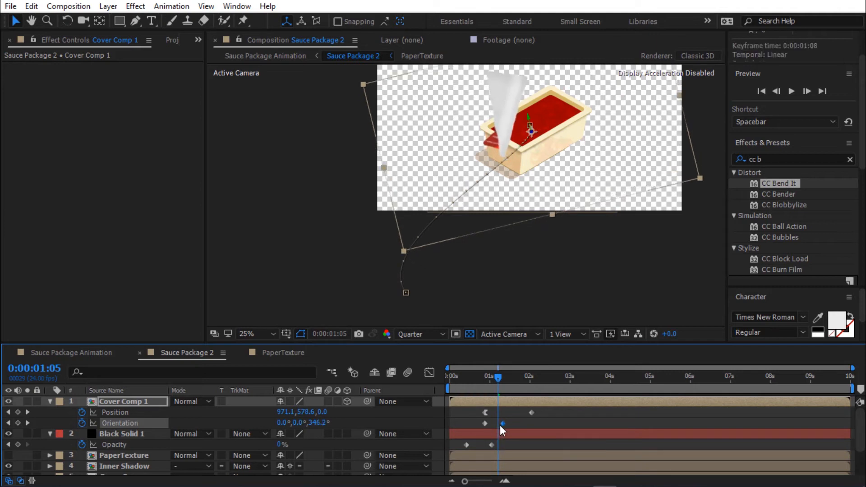
# - Add two more cover Orientation keyframes at 0:00:01:17 and about 0:00:02:01, tilting further each time and ending on 0°, 10°, 325°
pyautogui.moveTo(499, 388); pyautogui.dragTo(518, 399)
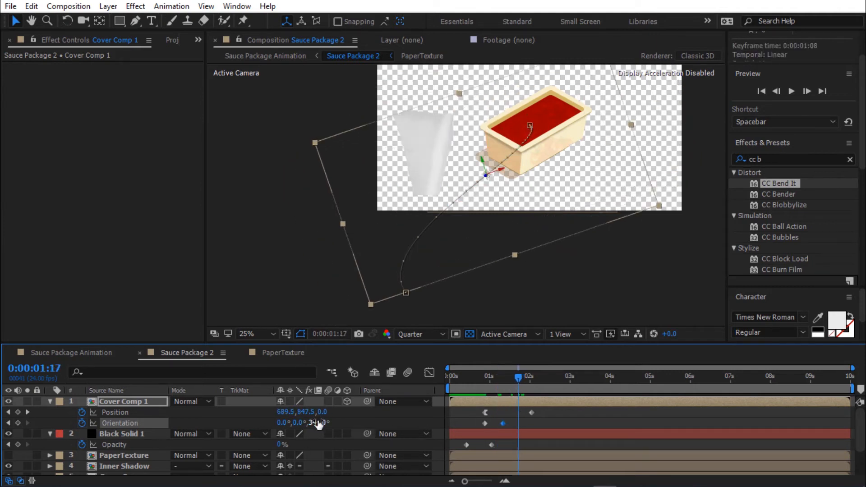
pyautogui.moveTo(319, 424); pyautogui.dragTo(294, 427)
pyautogui.moveTo(518, 389); pyautogui.dragTo(532, 413)
pyautogui.moveTo(326, 425); pyautogui.dragTo(317, 430)
# - Shift all the cover's Position and Orientation keyframes slightly so they start just after 0:00:01:00, and preview the animation
pyautogui.moveTo(548, 408); pyautogui.dragTo(492, 424)
pyautogui.moveTo(531, 381); pyautogui.dragTo(445, 398)
pyautogui.press('space')
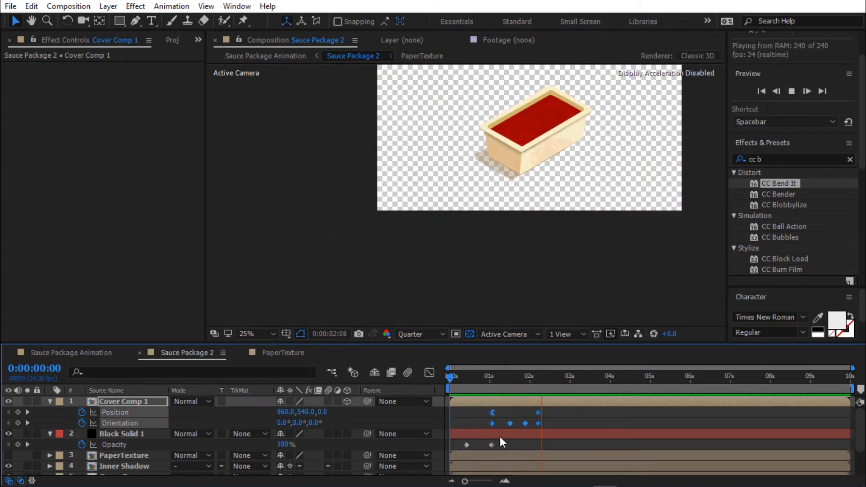
pyautogui.press('space')
# - Retime the cover's Position and Orientation keyframes to run from about 0:00:01:13 to 0:00:02:14, previewing the timing
pyautogui.moveTo(553, 408); pyautogui.dragTo(477, 428)
pyautogui.moveTo(537, 424); pyautogui.dragTo(544, 424)
pyautogui.moveTo(544, 378); pyautogui.dragTo(487, 378)
pyautogui.press('space')
pyautogui.press('space')
pyautogui.moveTo(530, 423); pyautogui.dragTo(537, 423)
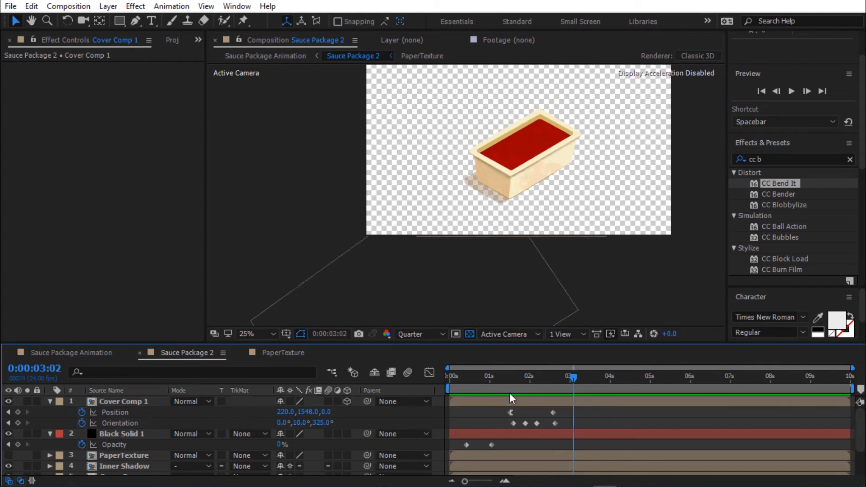
# - Stretch the cover's Position and Orientation keyframes so the last ones fall at about 0:00:02:20, and preview the slower flight
pyautogui.moveTo(571, 378); pyautogui.dragTo(516, 379)
pyautogui.moveTo(565, 409); pyautogui.dragTo(503, 431)
pyautogui.press('space')
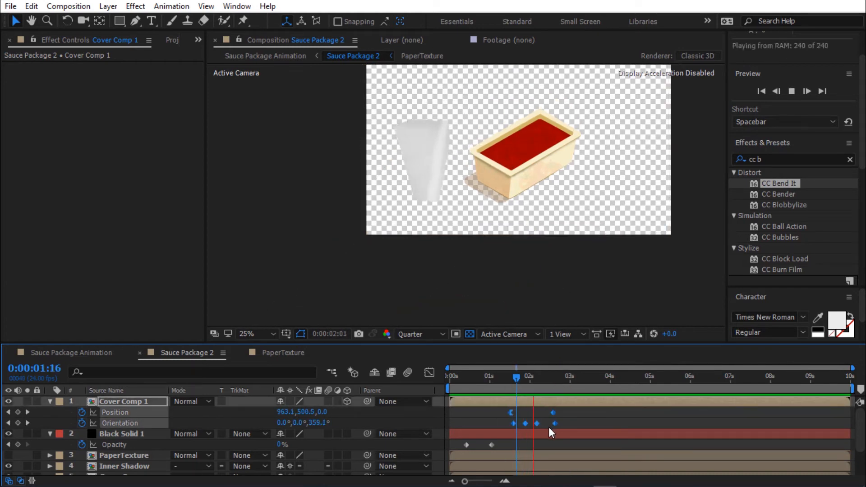
pyautogui.press('space')
pyautogui.moveTo(553, 425); pyautogui.dragTo(562, 429)
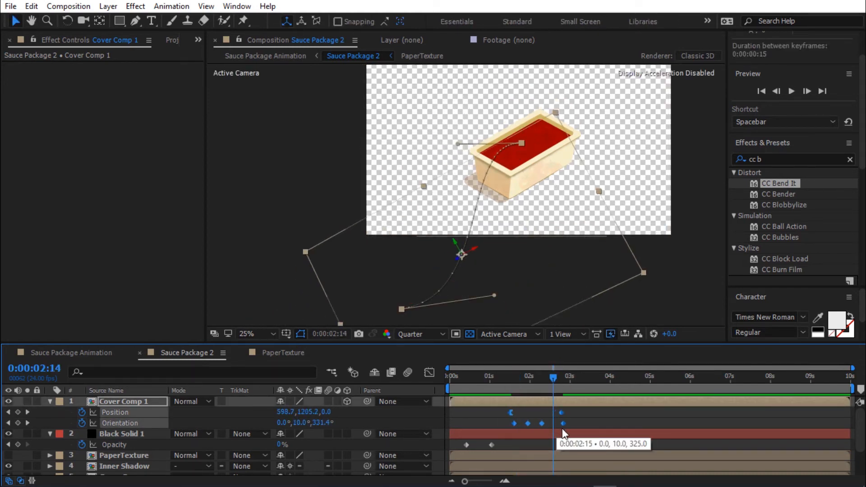
pyautogui.click(486, 379)
pyautogui.press('space')
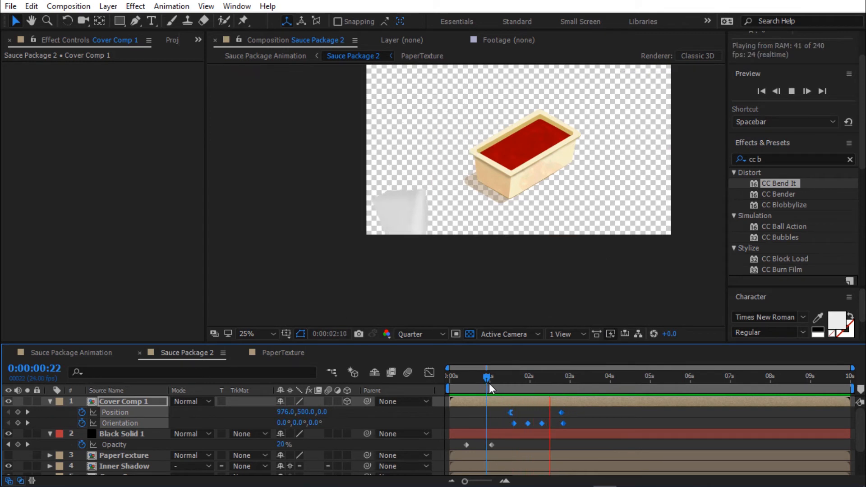
pyautogui.click(503, 412)
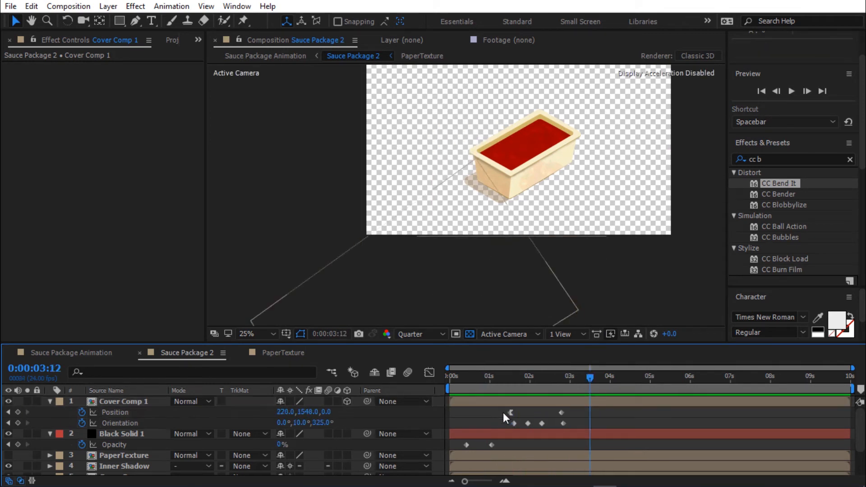
# - Collapse the layer properties, switch to the Sauce Package Animation composition and preview it at Third resolution
pyautogui.click(50, 400)
pyautogui.click(50, 412)
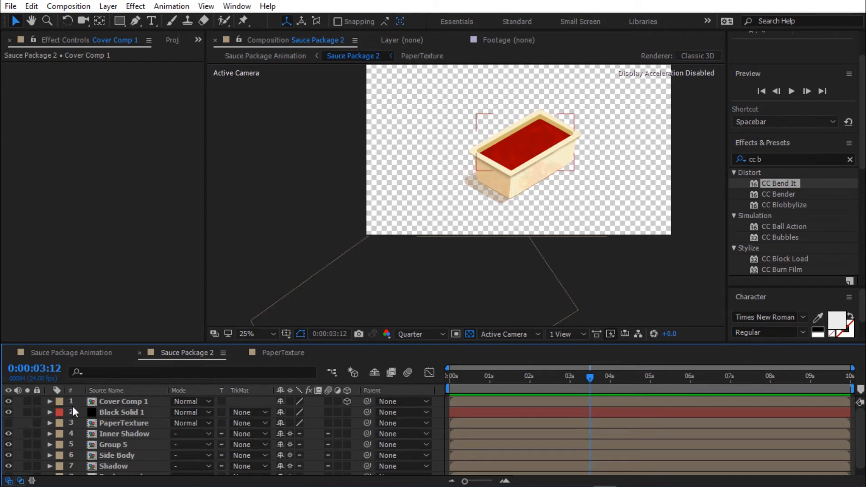
pyautogui.click(69, 351)
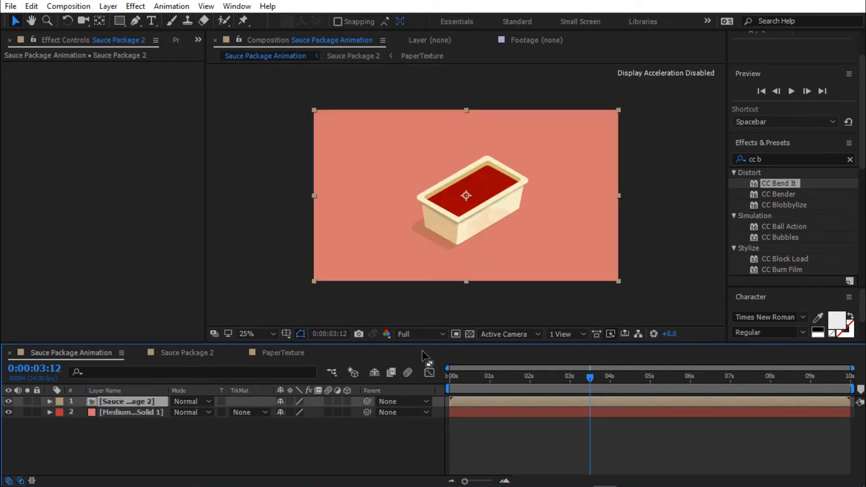
pyautogui.click(432, 334)
pyautogui.press('space')
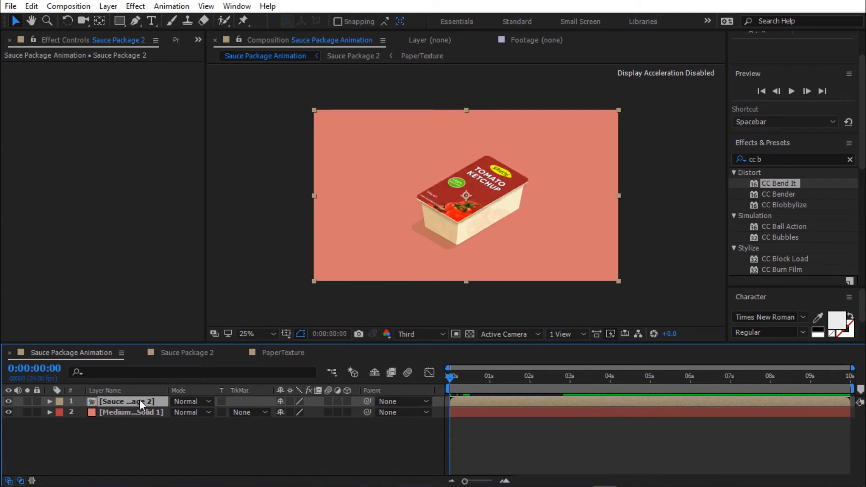
# - Make the Sauce Package 2 layer 3D, keyframe its Position at 0:00:02:01, and place it off-frame at 1992, -356, 0 at 0:00:00:00
pyautogui.click(348, 401)
pyautogui.press('p')
pyautogui.click(81, 411)
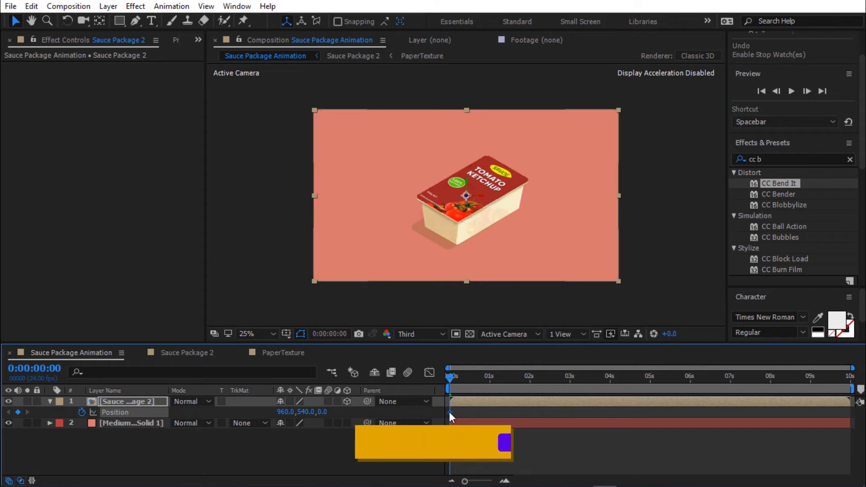
pyautogui.moveTo(450, 412); pyautogui.dragTo(529, 415)
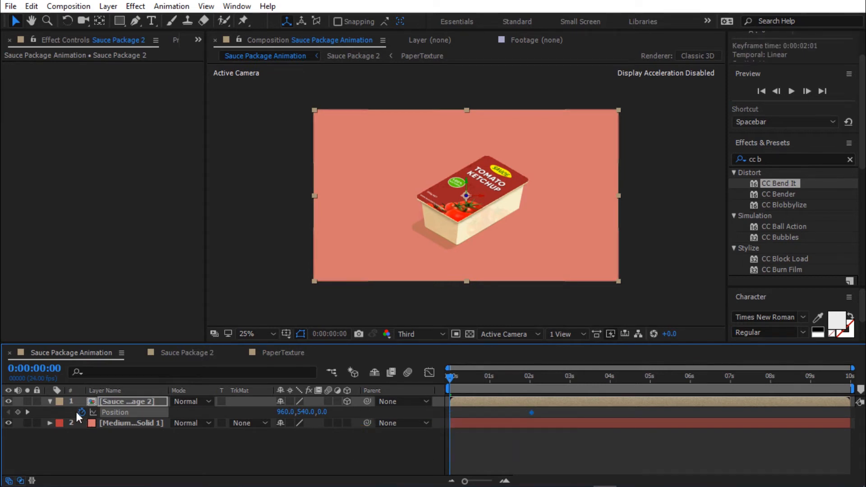
pyautogui.moveTo(469, 227); pyautogui.dragTo(633, 84)
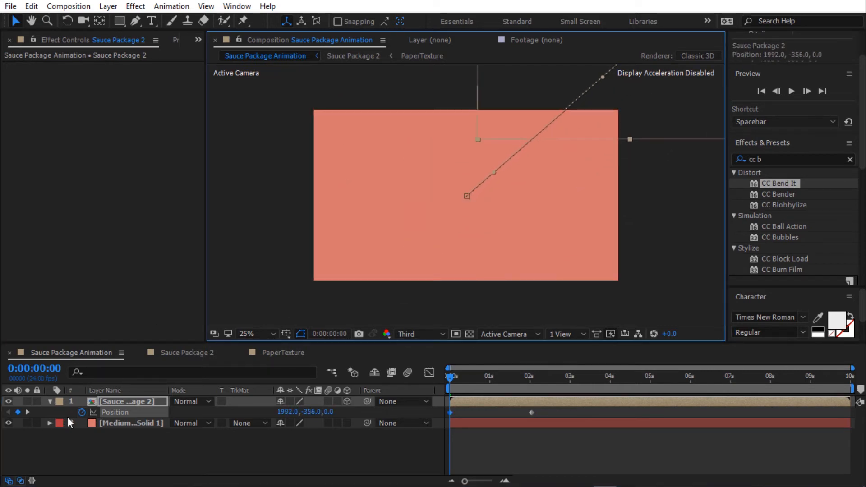
# - Keyframe the package's X Rotation from -5° at 0:00:00:00 to 0° at 0:00:02:01 and preview the entrance
pyautogui.press('r')
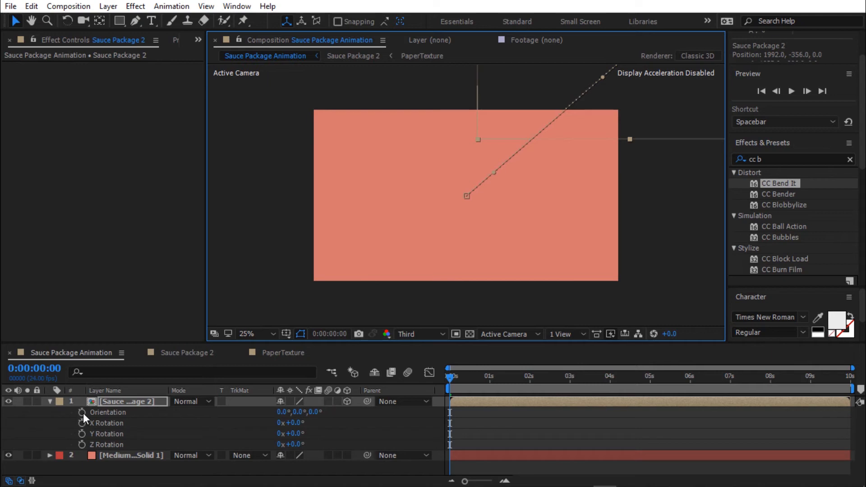
pyautogui.click(81, 423)
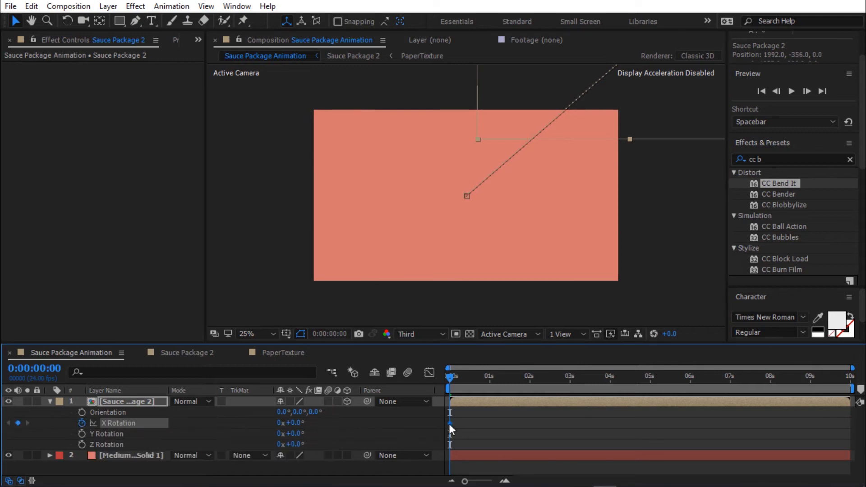
pyautogui.moveTo(450, 423); pyautogui.dragTo(531, 422)
pyautogui.click(298, 424)
pyautogui.write('-')
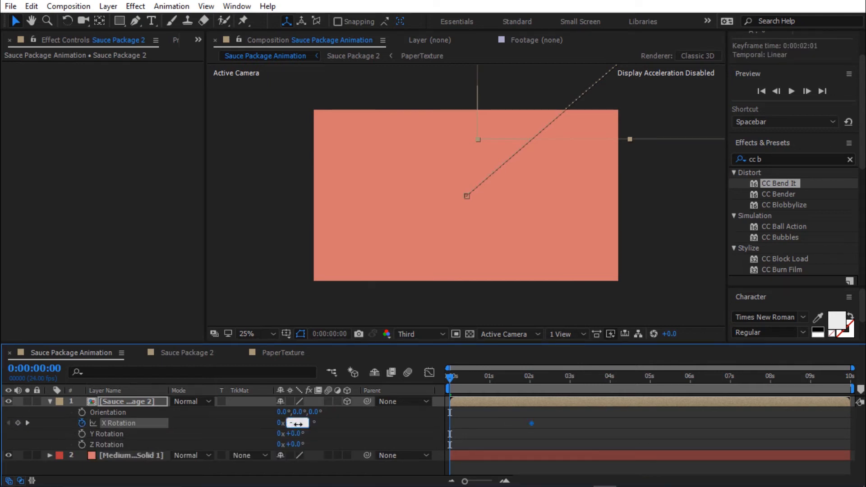
pyautogui.write('5')
pyautogui.press('Return')
pyautogui.press('space')
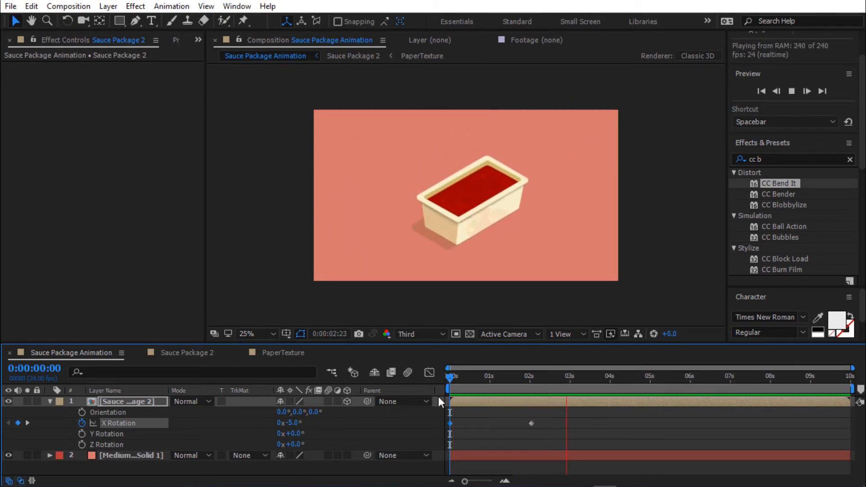
pyautogui.press('space')
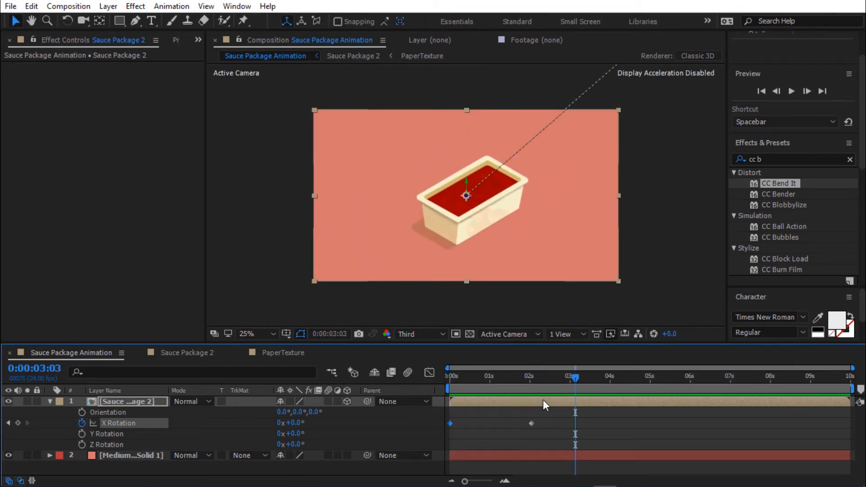
# - In Cover Comp 1 inside Sauce Package 2, shift all the Cover layer's effect keyframes so they start at 0:00:02:00
pyautogui.click(543, 400)
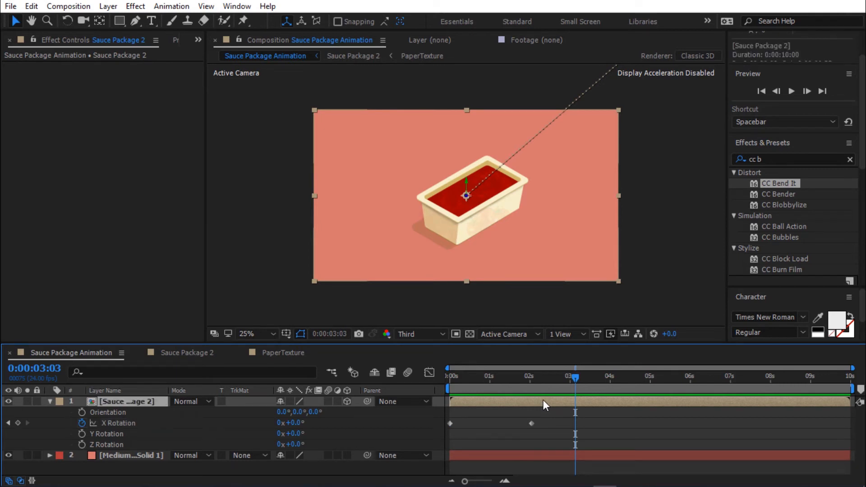
pyautogui.doubleClick(543, 399)
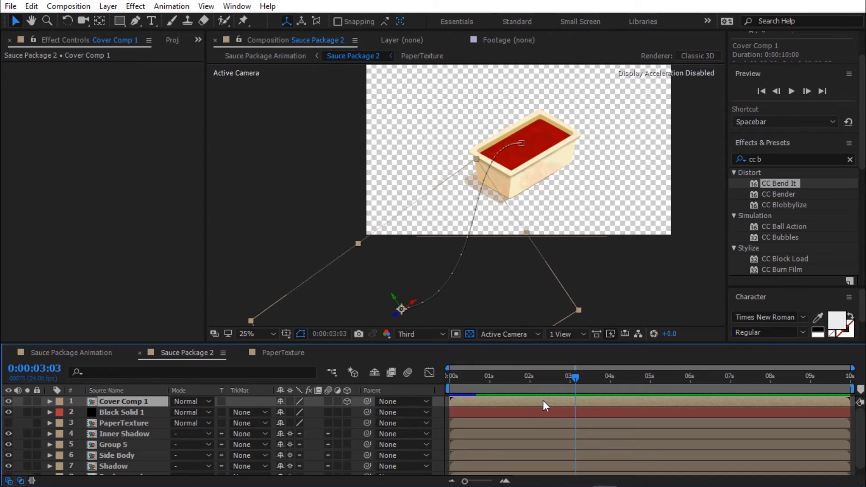
pyautogui.doubleClick(542, 401)
pyautogui.click(540, 401)
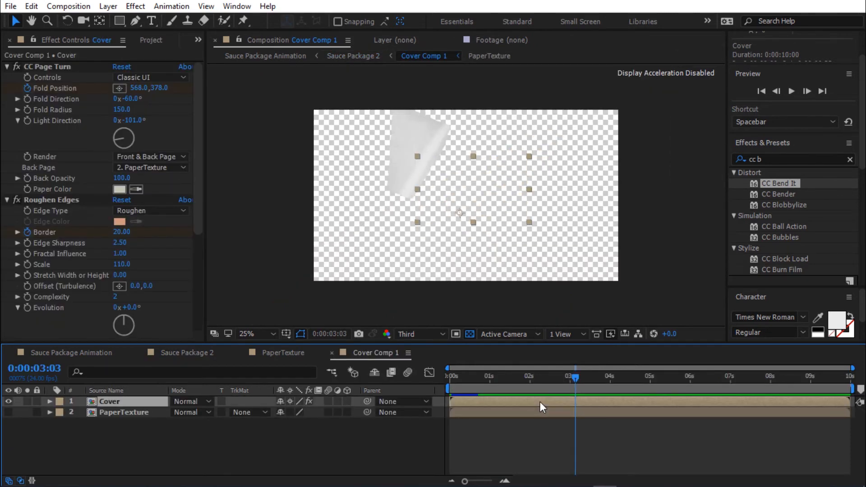
pyautogui.press('u')
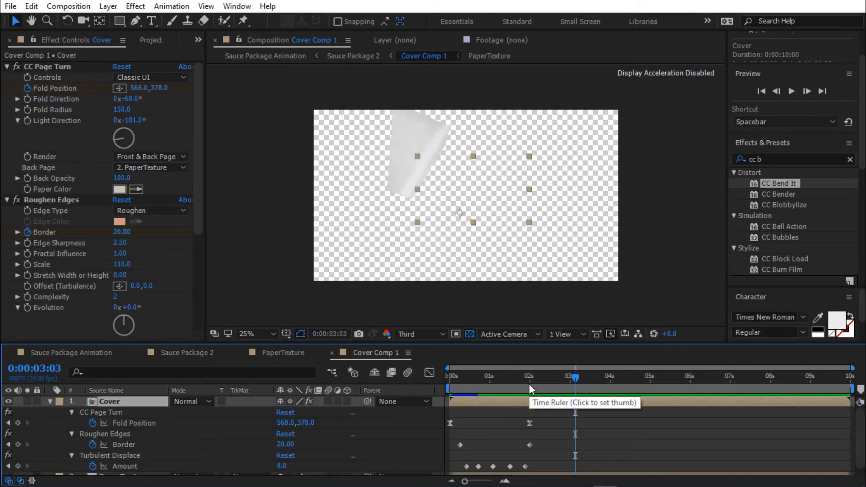
pyautogui.click(529, 384)
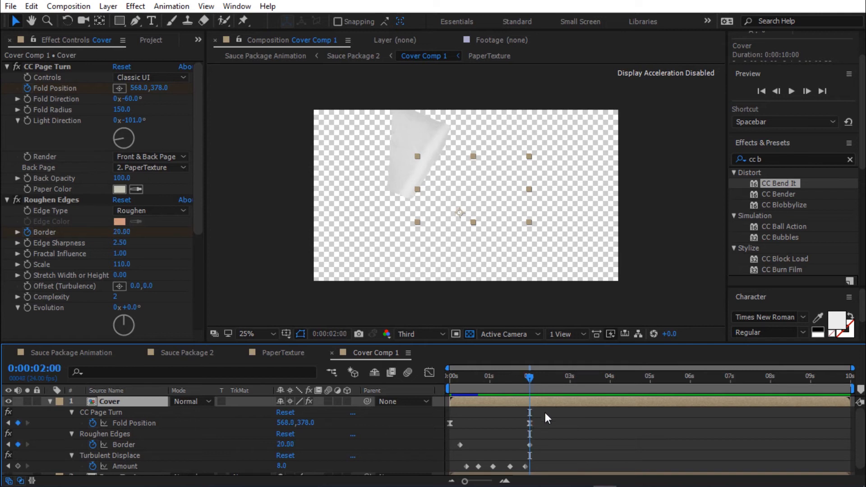
pyautogui.moveTo(544, 410); pyautogui.dragTo(446, 477)
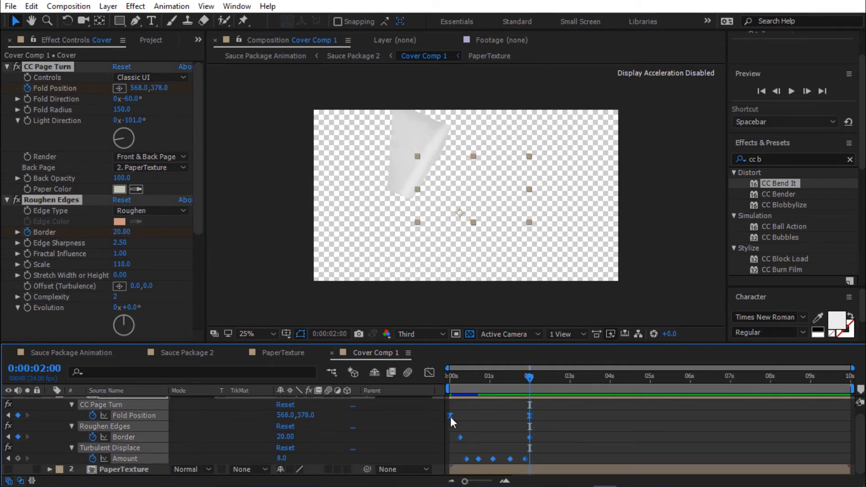
pyautogui.moveTo(450, 417); pyautogui.dragTo(530, 433)
# - In Sauce Package 2, shift Cover Comp 1's Position and Orientation keyframes to start at about 0:00:03:18, and preview the flight
pyautogui.click(194, 352)
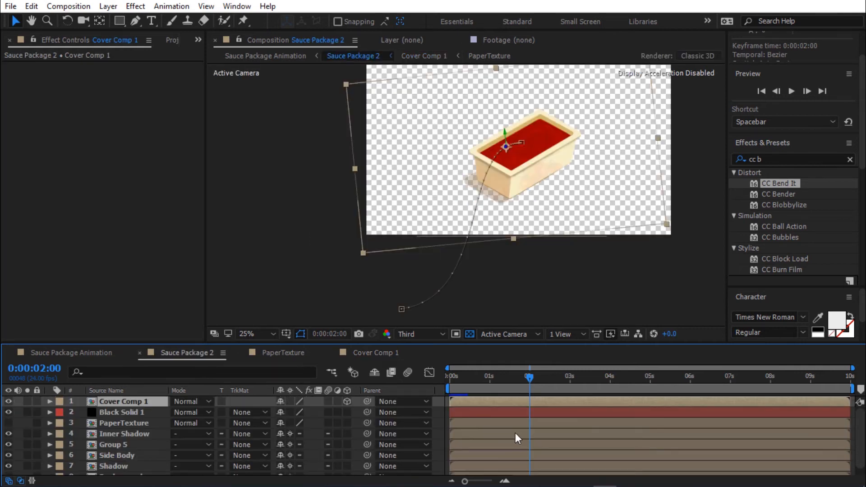
pyautogui.press('u')
pyautogui.moveTo(582, 411); pyautogui.dragTo(594, 441)
pyautogui.press('space')
pyautogui.press('space')
pyautogui.press('space')
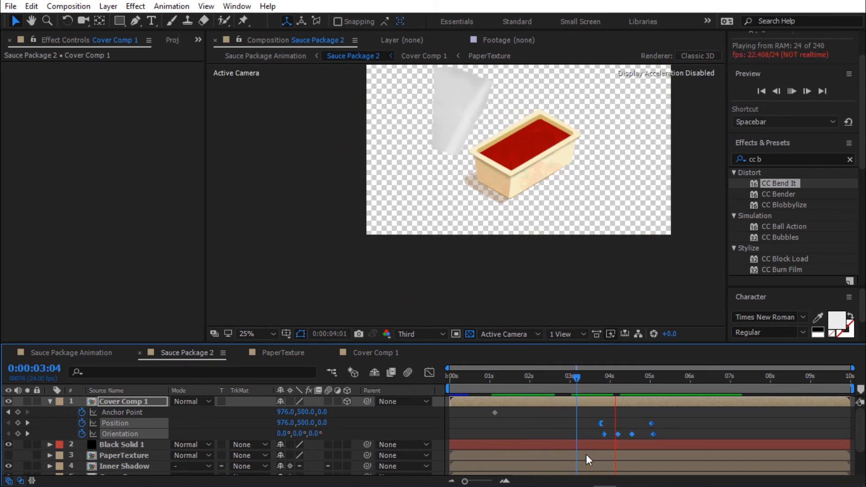
pyautogui.press('space')
pyautogui.click(580, 381)
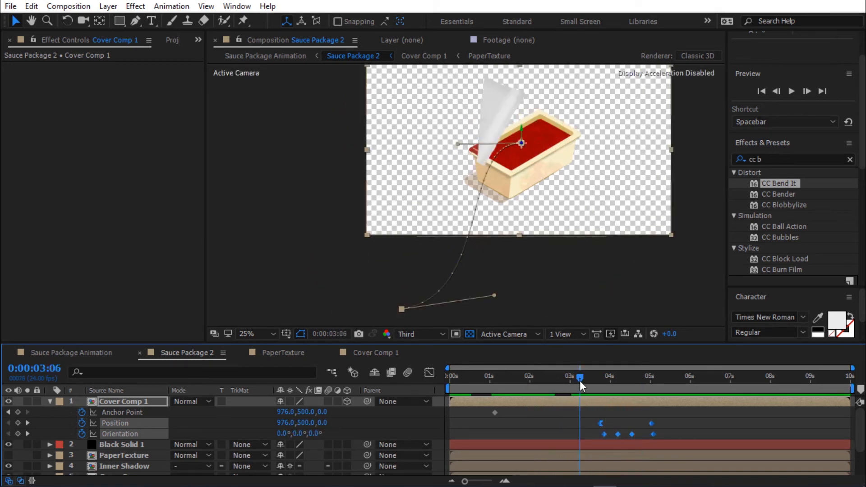
pyautogui.press('space')
# - Shift Black Solid 1's two Opacity keyframes so the inner shadow's fade starts at 0:00:02:14
pyautogui.moveTo(582, 387); pyautogui.dragTo(633, 420)
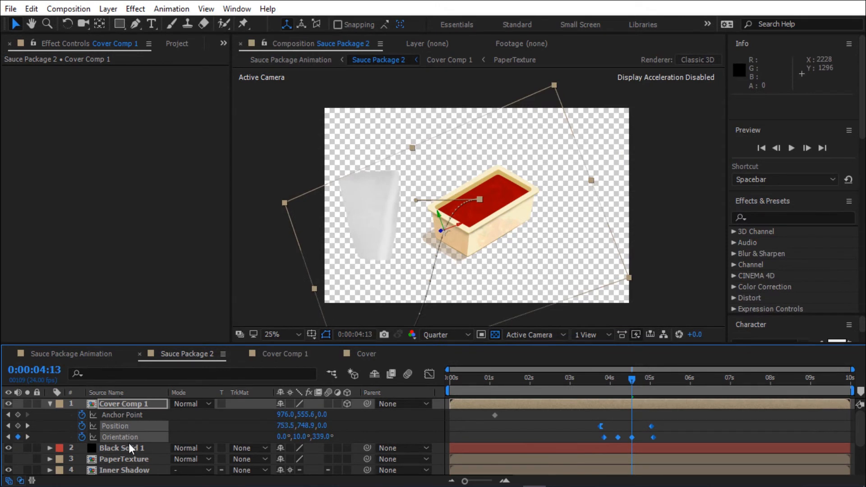
pyautogui.click(130, 448)
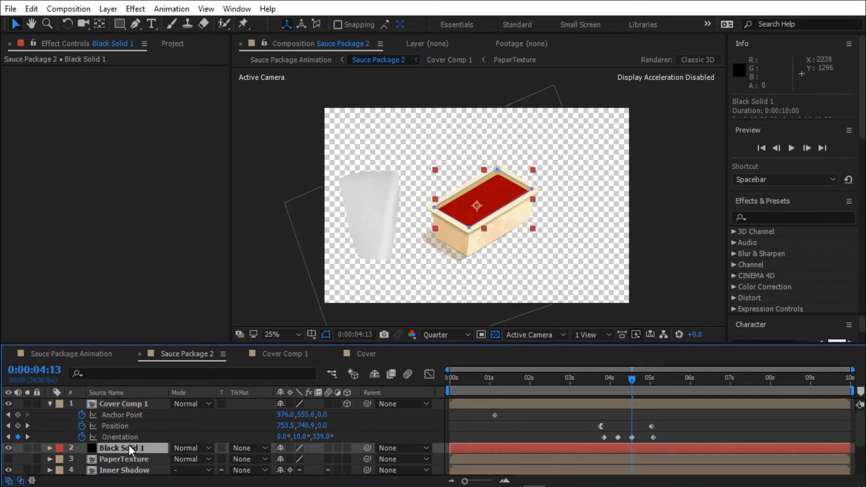
pyautogui.press('t')
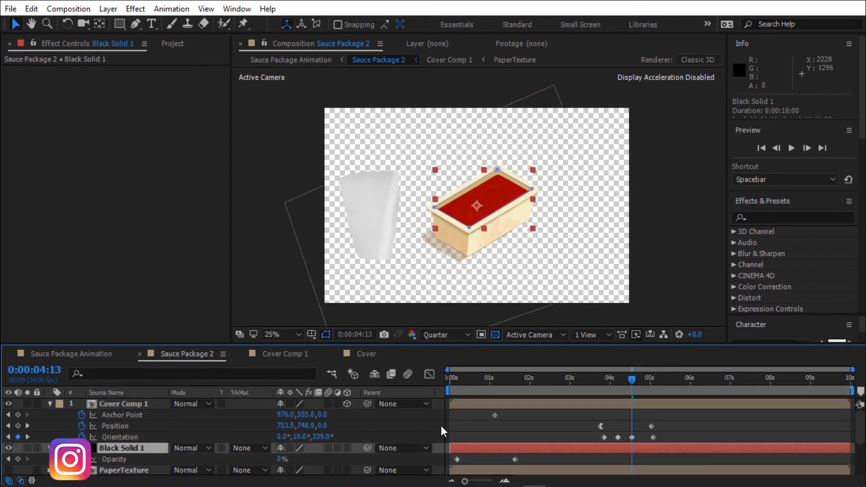
pyautogui.moveTo(600, 381); pyautogui.dragTo(563, 397)
pyautogui.moveTo(532, 461); pyautogui.dragTo(552, 459)
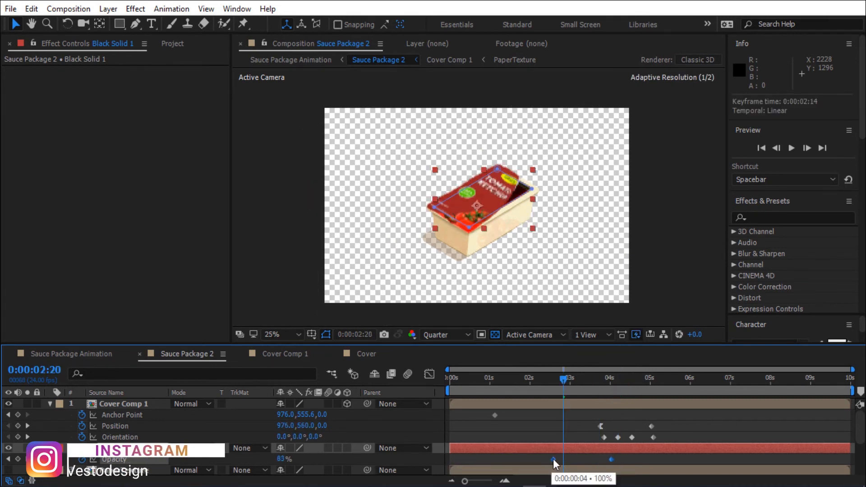
# - Move Black Solid 1's second Opacity keyframe to 0:00:03:07 and preview Sauce Package Animation from the start
pyautogui.click(582, 461)
pyautogui.moveTo(612, 460); pyautogui.dragTo(583, 463)
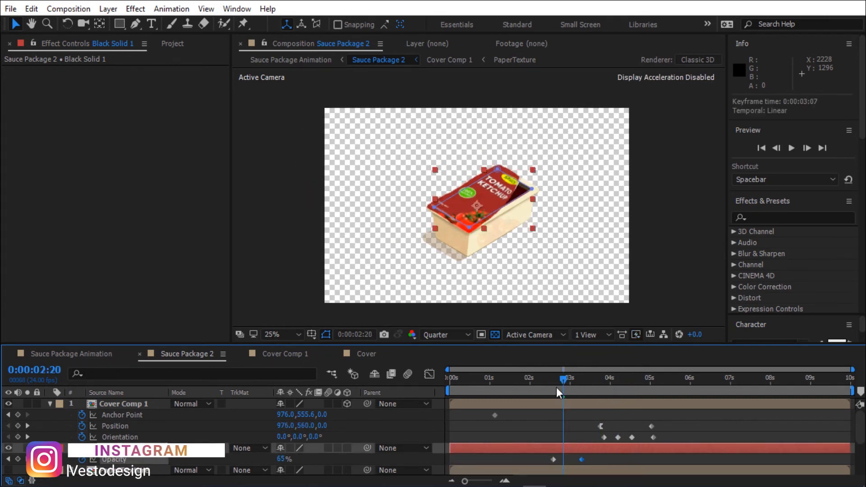
pyautogui.moveTo(562, 392); pyautogui.dragTo(615, 407)
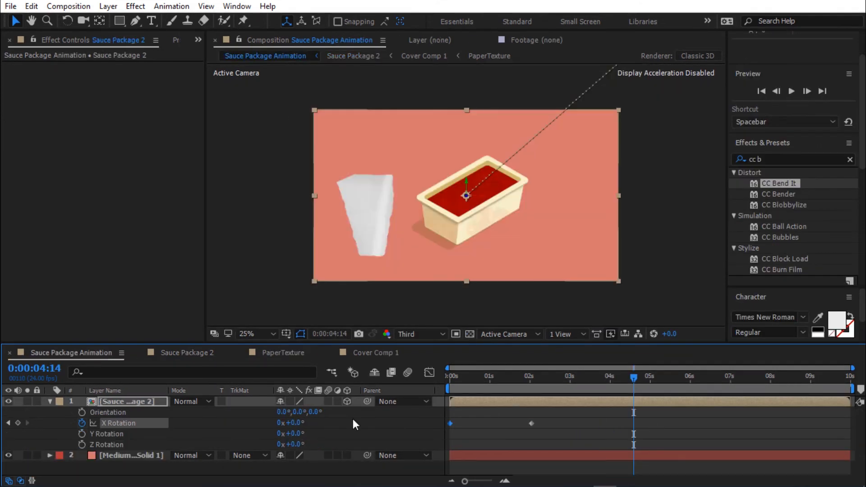
pyautogui.press('Home')
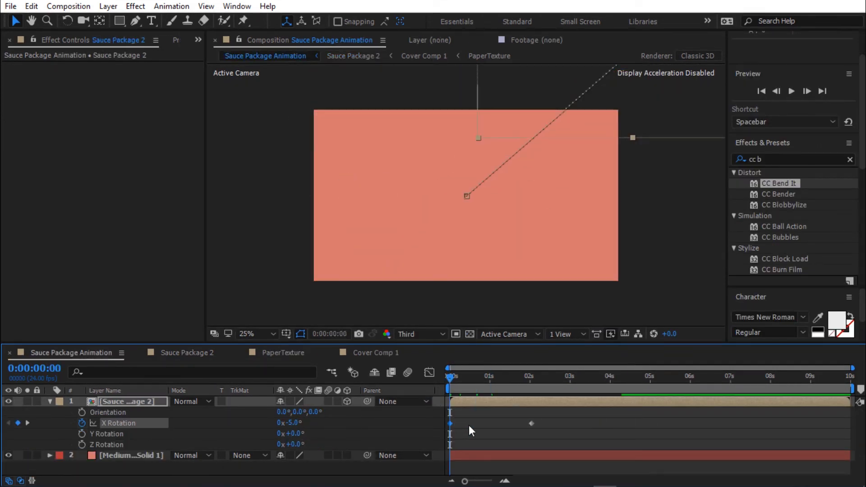
pyautogui.press('space')
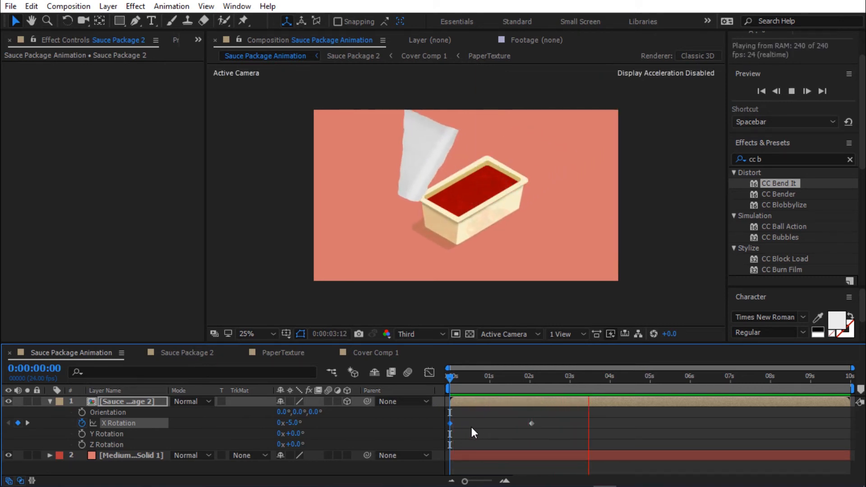
# - Apply Easy Ease to all Position and X Rotation keyframes of the Sauce Package 2 layer
pyautogui.moveTo(550, 418); pyautogui.dragTo(435, 434)
pyautogui.press('u')
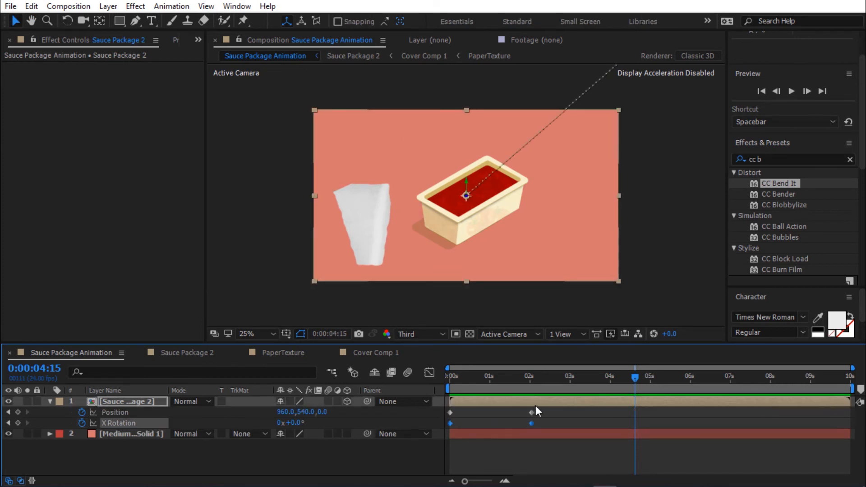
pyautogui.moveTo(543, 407); pyautogui.dragTo(446, 433)
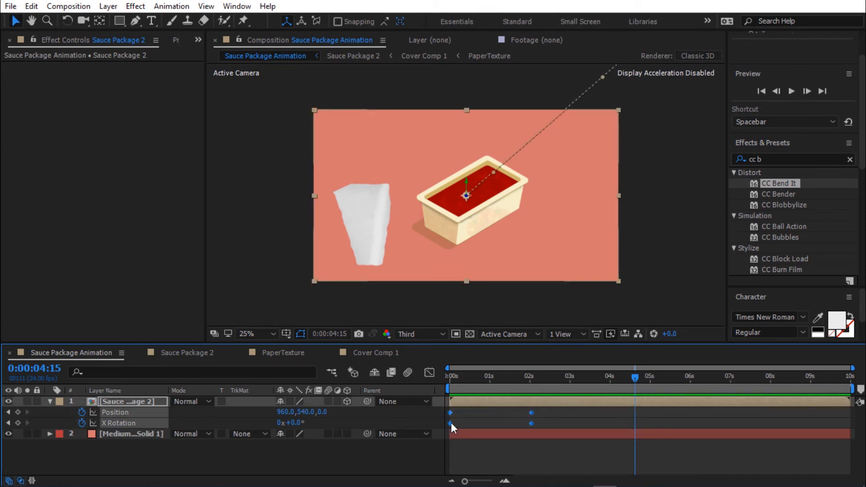
pyautogui.rightClick(451, 423)
pyautogui.moveTo(488, 414)
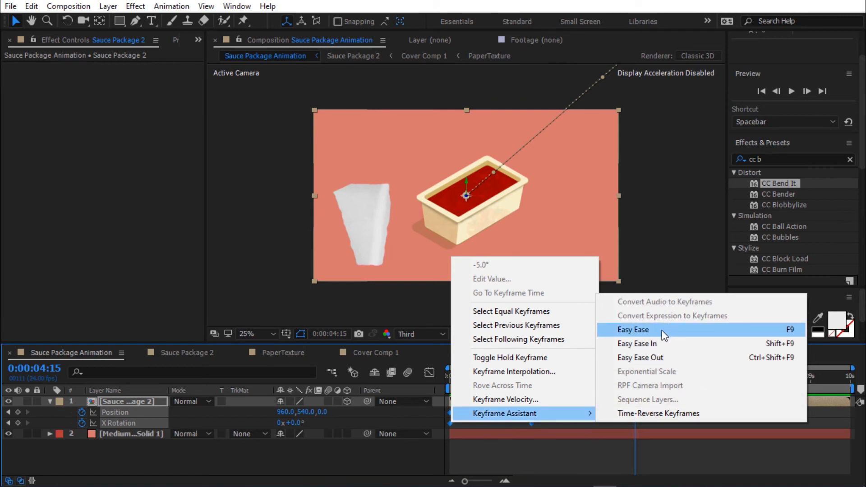
pyautogui.click(633, 329)
# - Reshape the entrance's speed curve to peak early and ease out slowly into the landing, and preview it
pyautogui.click(430, 372)
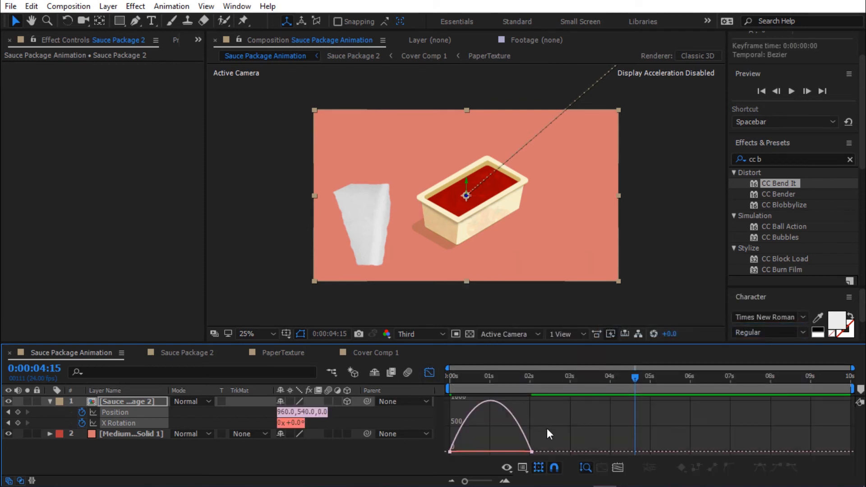
pyautogui.moveTo(518, 448); pyautogui.dragTo(464, 453)
pyautogui.hotkey('ctrl', 'z')
pyautogui.moveTo(532, 444); pyautogui.dragTo(461, 445)
pyautogui.press('space')
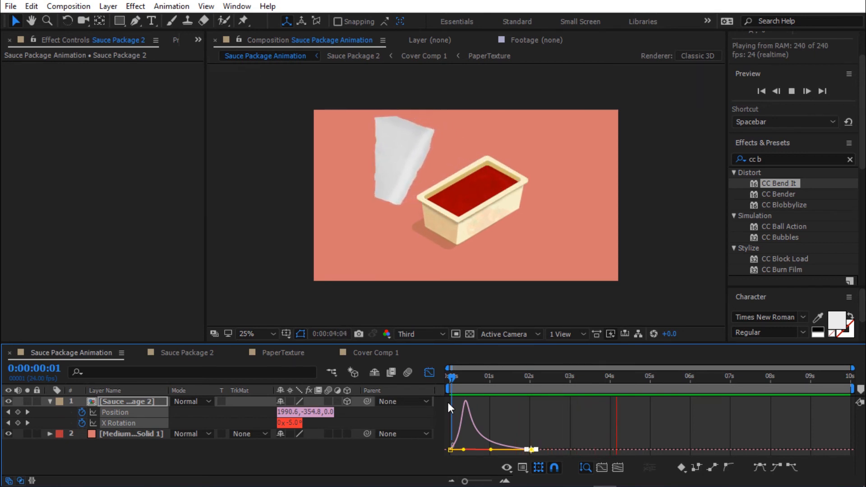
pyautogui.press('space')
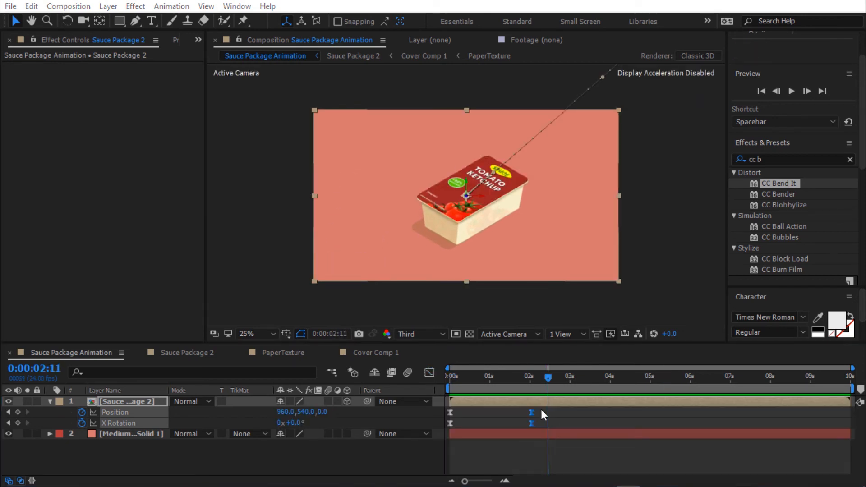
# - Shift the package's landing Position and X Rotation keyframes slightly later and paste copies of them at 0:00:06:03
pyautogui.moveTo(542, 408)
pyautogui.mouseDown()
pyautogui.moveTo(526, 424)
pyautogui.moveTo(534, 423)
pyautogui.mouseUp()
pyautogui.hotkey('ctrl', 'c')
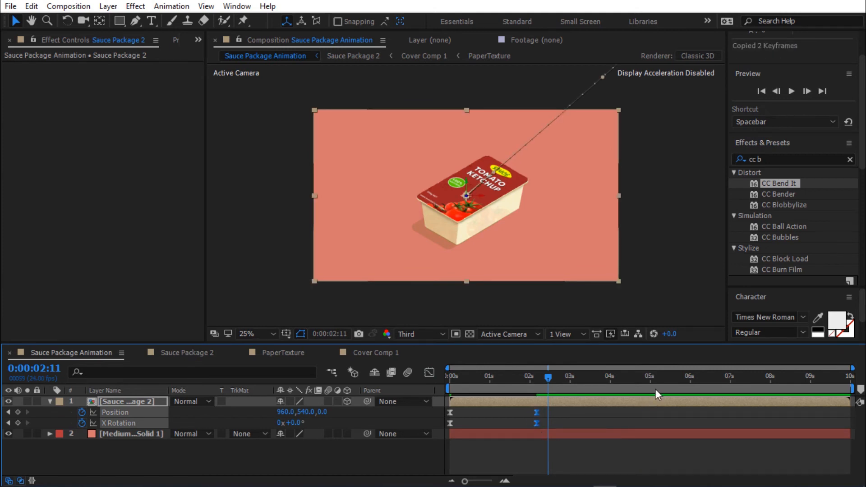
pyautogui.moveTo(694, 379)
pyautogui.mouseDown()
pyautogui.moveTo(729, 386)
pyautogui.moveTo(694, 385)
pyautogui.mouseUp()
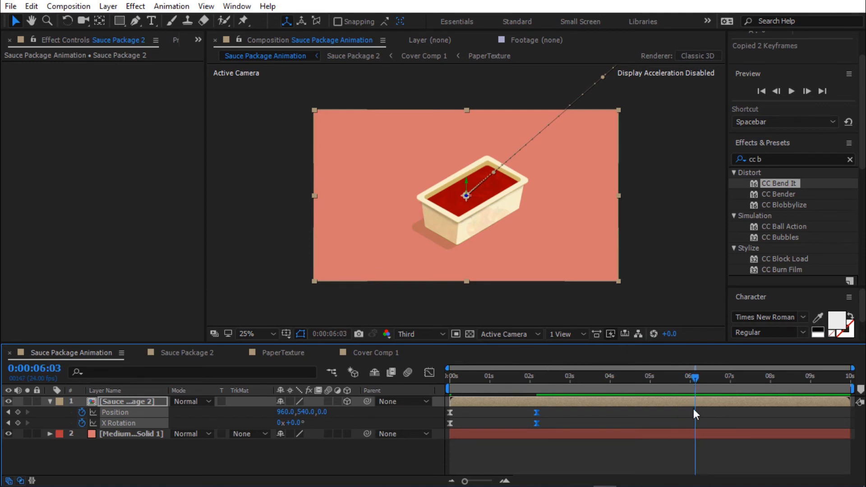
pyautogui.click(694, 404)
pyautogui.hotkey('ctrl', 'v')
# - At 0:00:07:23, move the package off-frame diagonally to about -48, 1412 and set its X Rotation to 4°
pyautogui.click(700, 388)
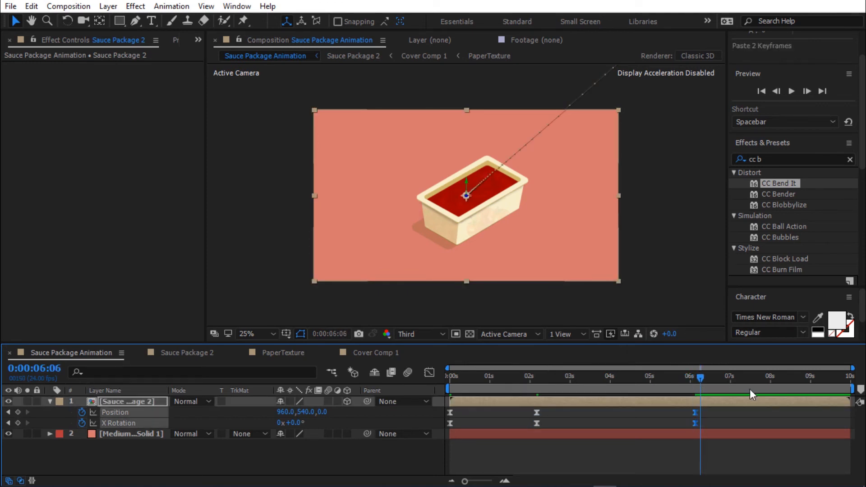
pyautogui.moveTo(768, 391); pyautogui.dragTo(768, 391)
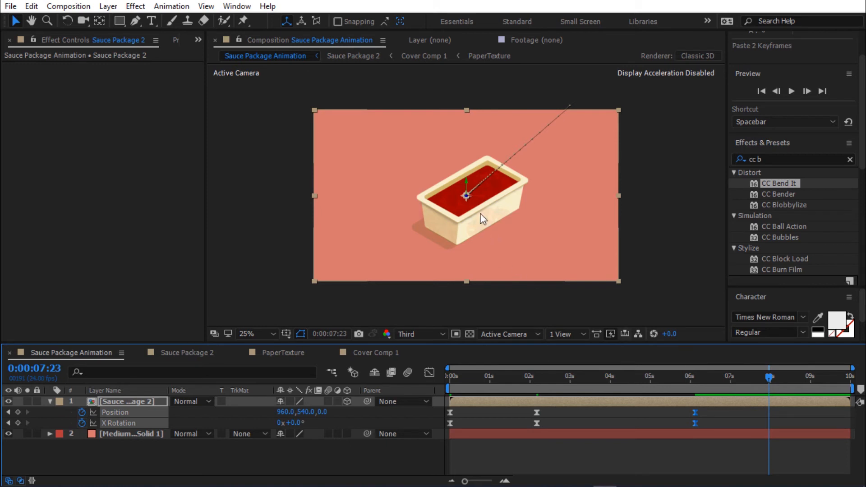
pyautogui.moveTo(469, 204); pyautogui.dragTo(307, 315)
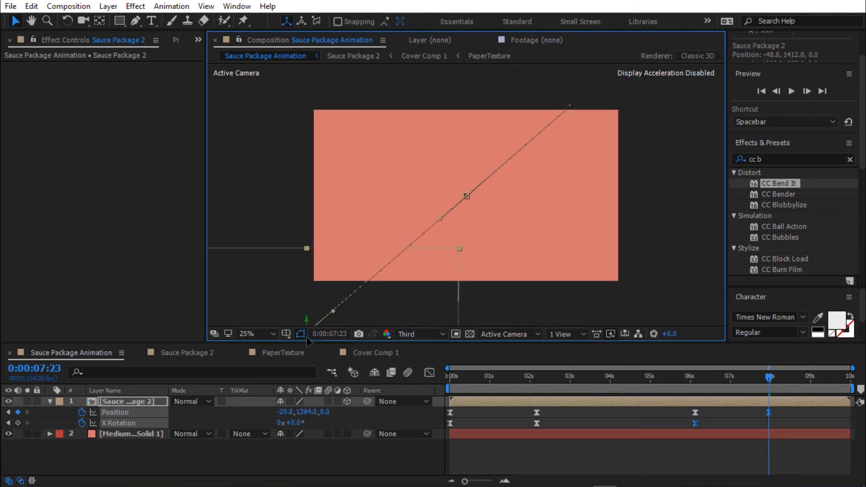
pyautogui.click(297, 423)
pyautogui.write('4')
pyautogui.press('Return')
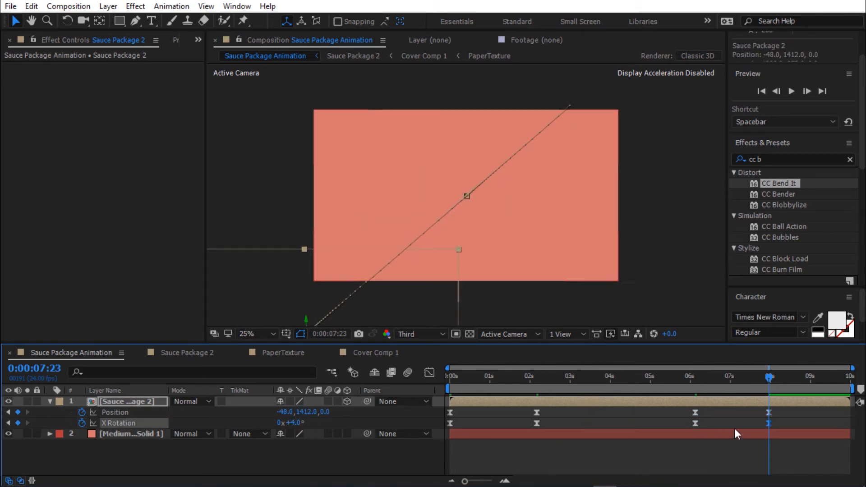
# - End the work area at 0:00:07:23 and preview the animation from near the start
pyautogui.press('n')
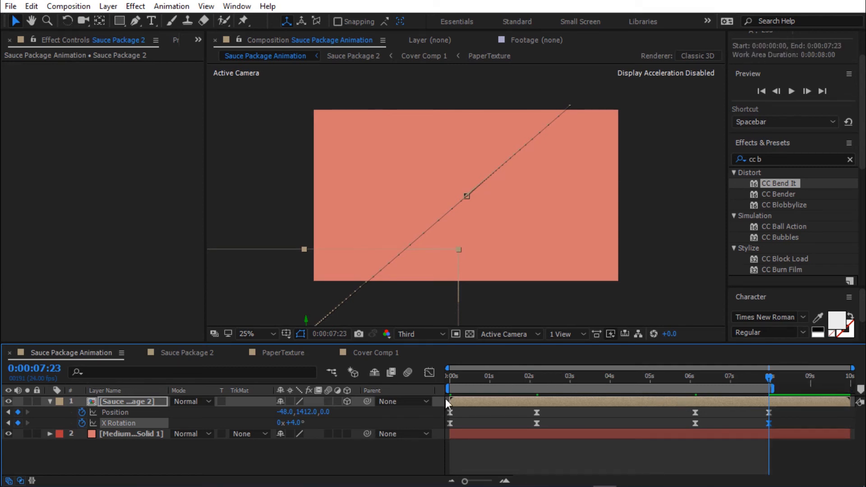
pyautogui.click(455, 381)
pyautogui.press('space')
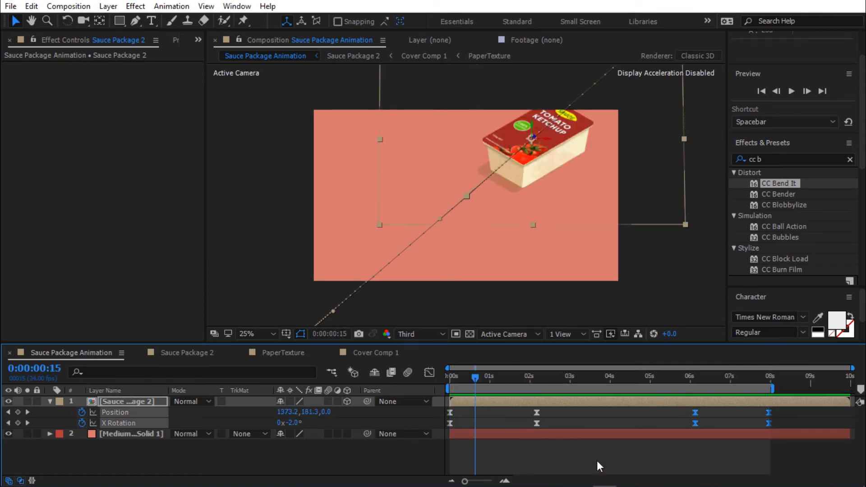
# - Reshape the speed curve of the package's last Position and X Rotation keyframes so the exit starts slowly, and preview the animation
pyautogui.click(723, 442)
pyautogui.moveTo(779, 407); pyautogui.dragTo(689, 436)
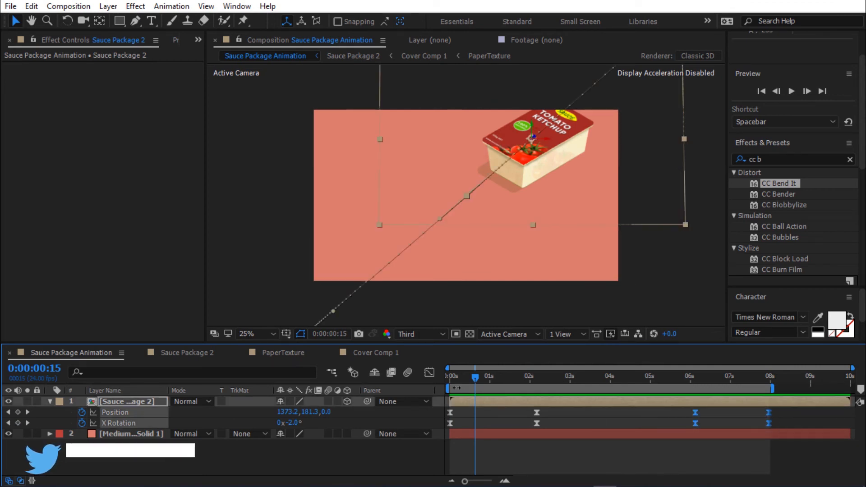
pyautogui.click(430, 371)
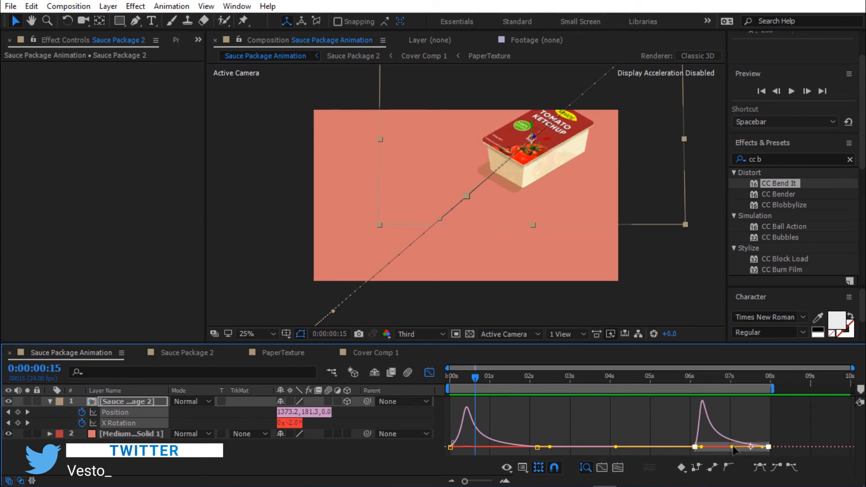
pyautogui.moveTo(731, 447); pyautogui.dragTo(765, 446)
pyautogui.moveTo(705, 448); pyautogui.dragTo(729, 448)
pyautogui.click(433, 373)
pyautogui.press('Home')
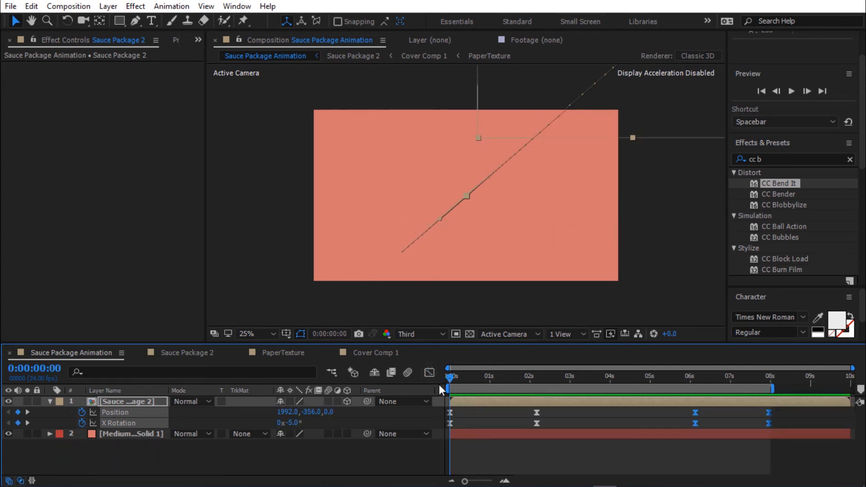
pyautogui.press('space')
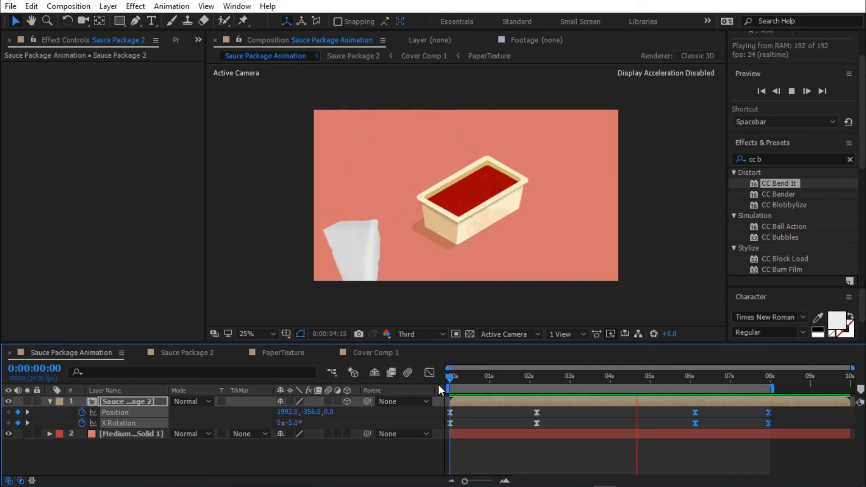
pyautogui.press('space')
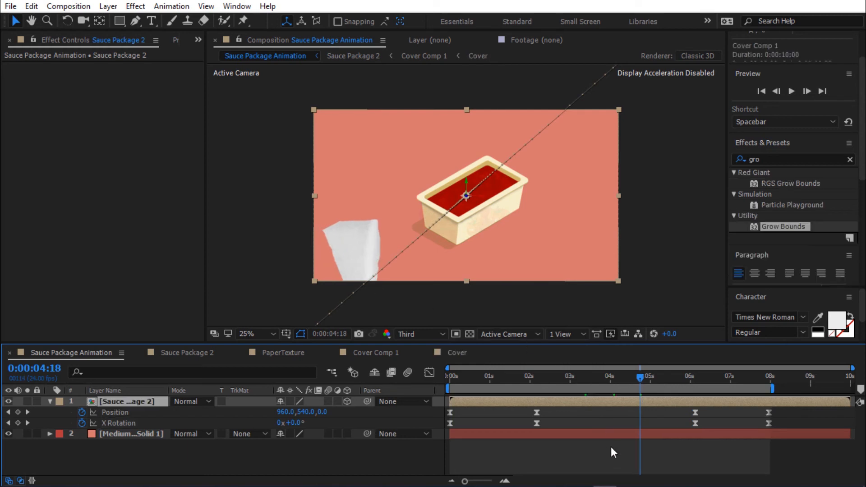
# - Open Cover Comp 1 through Sauce Package 2 and set its composition height to 1200 px
pyautogui.click(553, 451)
pyautogui.doubleClick(551, 402)
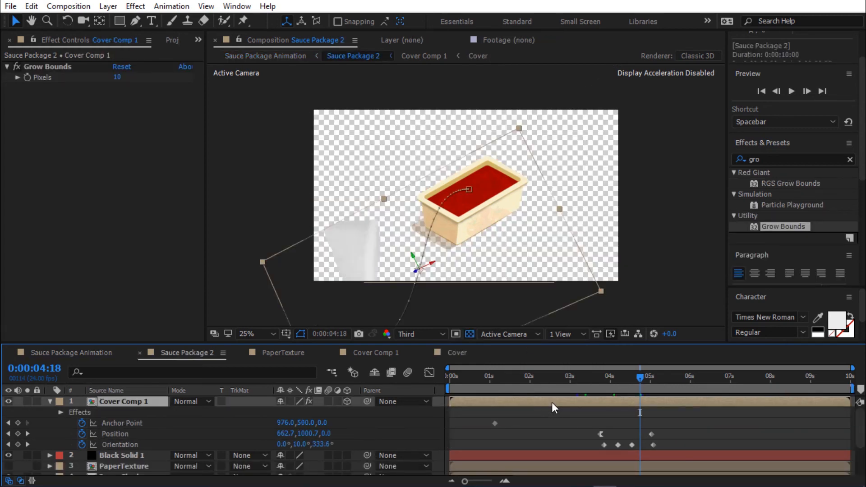
pyautogui.doubleClick(551, 402)
pyautogui.hotkey('ctrl', 'k')
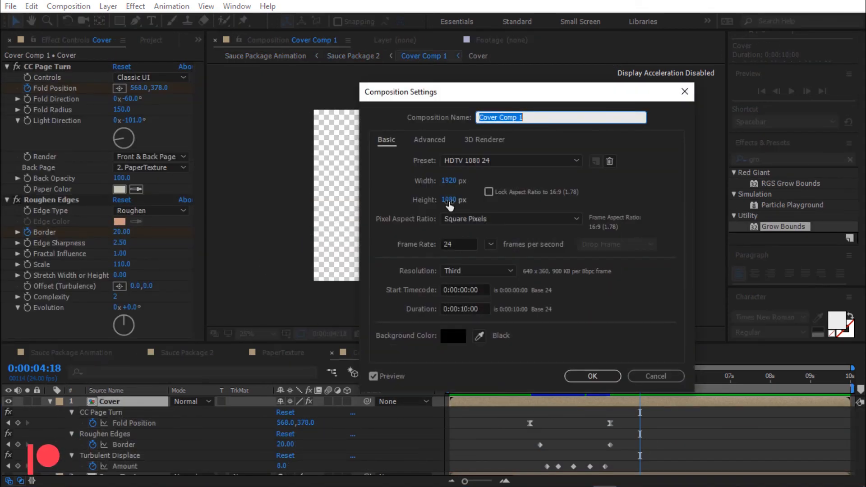
pyautogui.click(449, 201)
pyautogui.write('1200')
pyautogui.click(613, 376)
# - Set the Sauce Package 2 composition's height to 1200 px
pyautogui.click(182, 353)
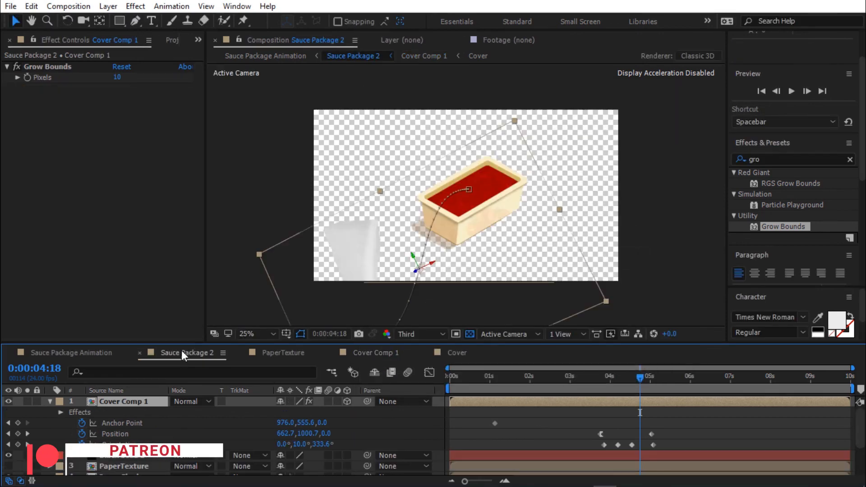
pyautogui.hotkey('ctrl', 'k')
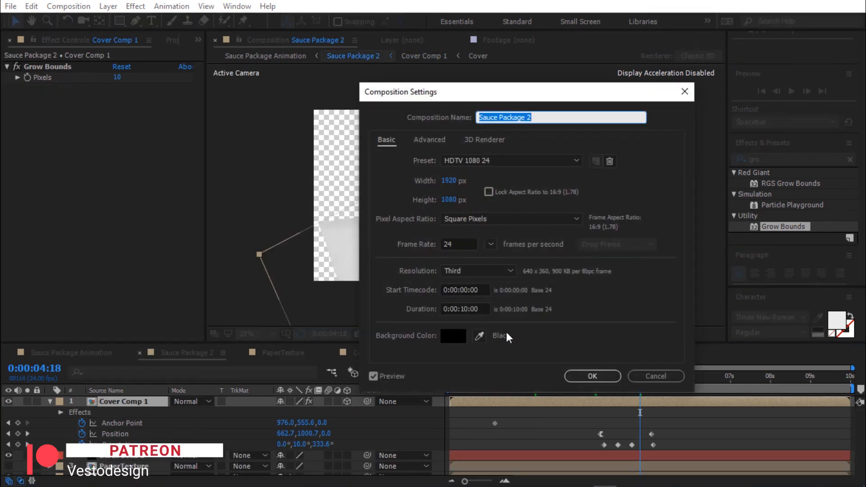
pyautogui.click(448, 200)
pyautogui.write('1200')
pyautogui.press('Return')
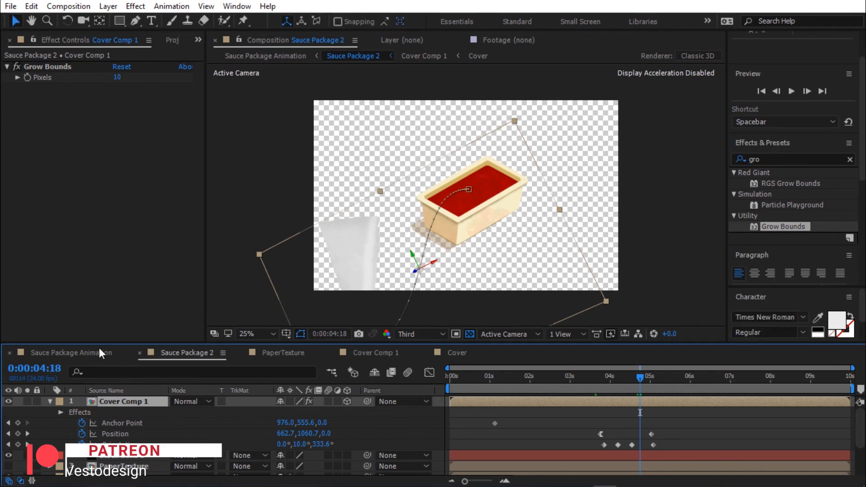
# - Return to Sauce Package Animation and preview it from the start to check the cover's flight
pyautogui.click(98, 353)
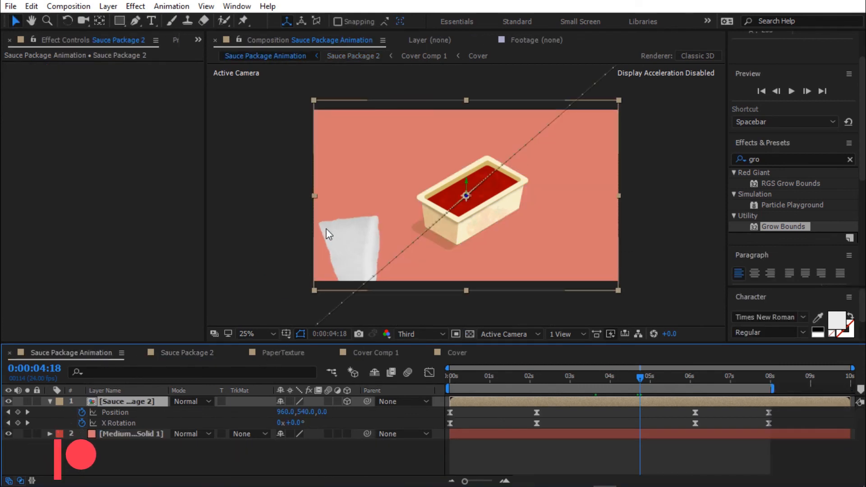
pyautogui.moveTo(470, 376); pyautogui.dragTo(433, 387)
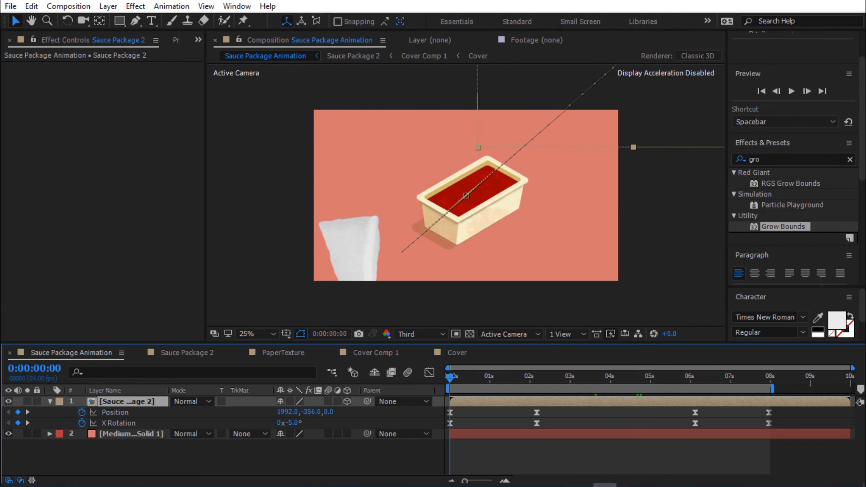
pyautogui.press('.')
pyautogui.press('space')
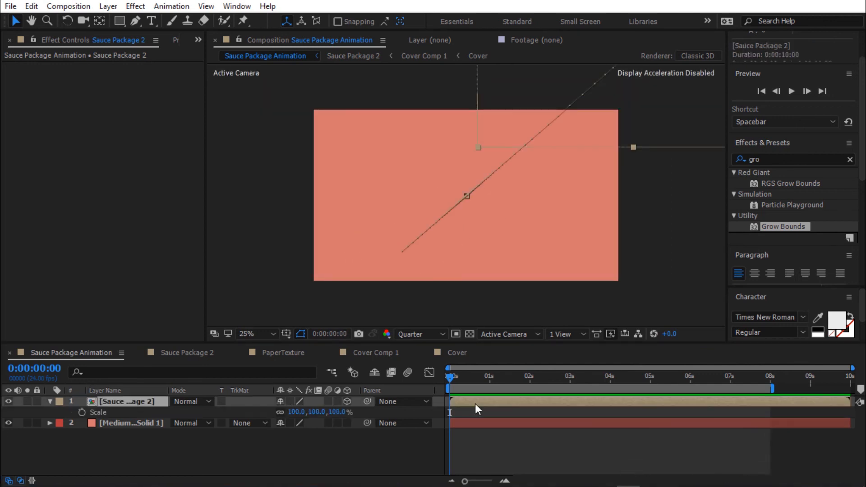
# - Scale the Sauce Package 2 layer uniformly to 120%, judging its size at 0:00:02:10
pyautogui.press('s')
pyautogui.press('s')
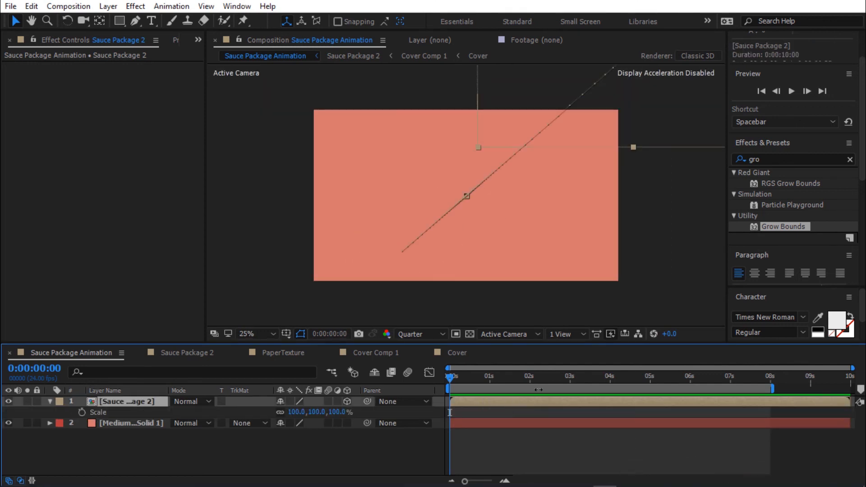
pyautogui.click(546, 379)
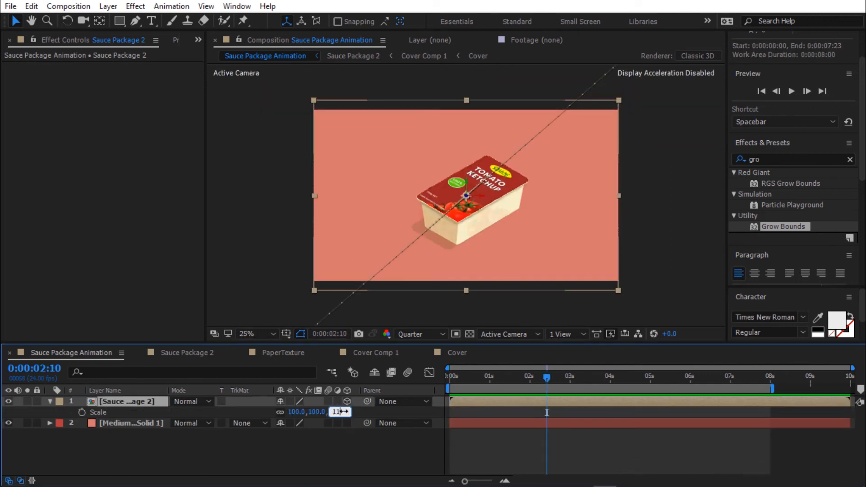
pyautogui.write('110')
pyautogui.press('Return')
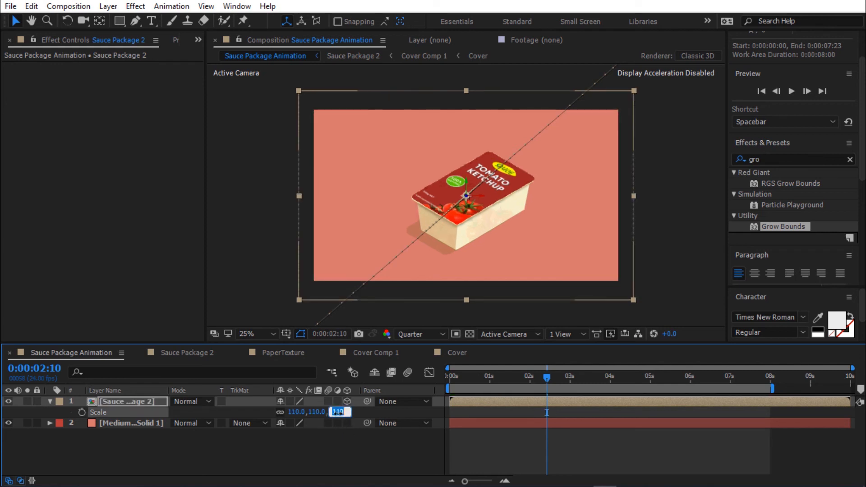
pyautogui.click(337, 411)
pyautogui.write('120')
pyautogui.press('Return')
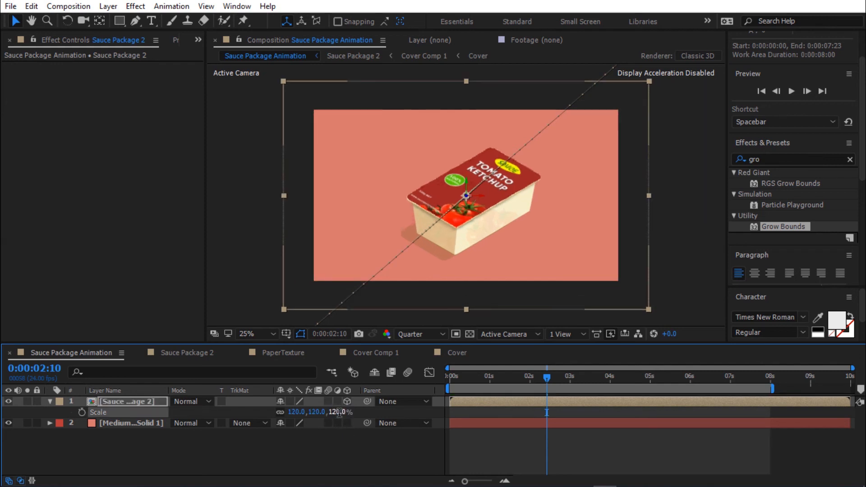
# - Open Sauce Package 2 and keyframe the Shadow layer's opacity to fade in from 0% at 0:00:01:09 to 100% about one second later
pyautogui.doubleClick(519, 399)
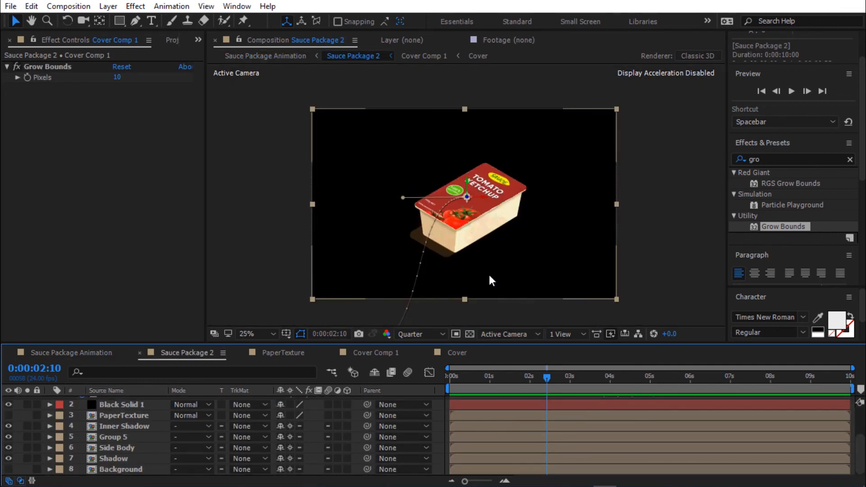
pyautogui.click(153, 459)
pyautogui.press('t')
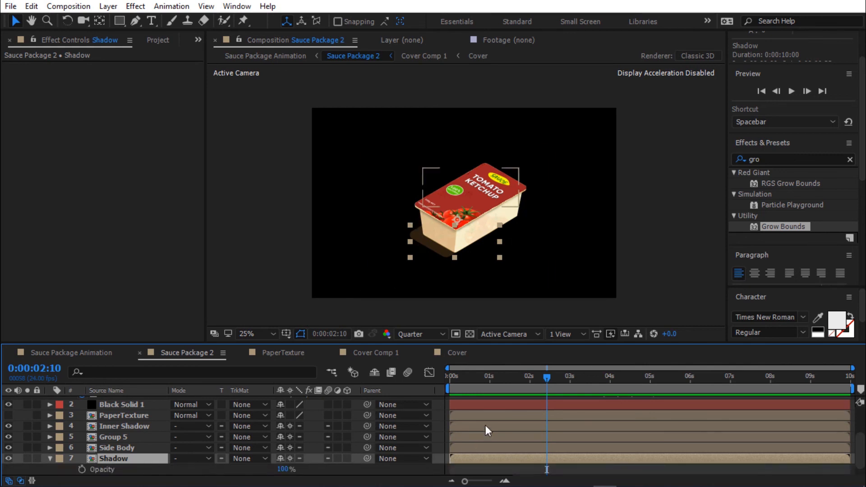
pyautogui.press('pageup')
pyautogui.press('pageup')
pyautogui.press('pageup')
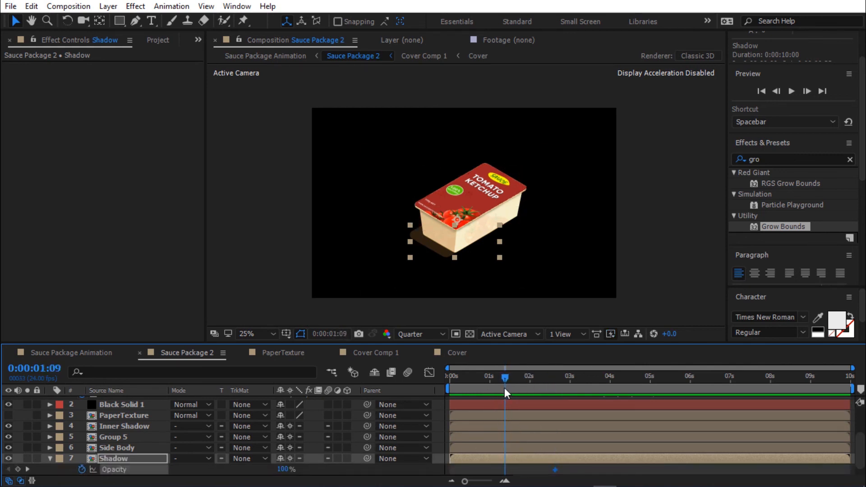
pyautogui.moveTo(277, 469); pyautogui.dragTo(284, 471)
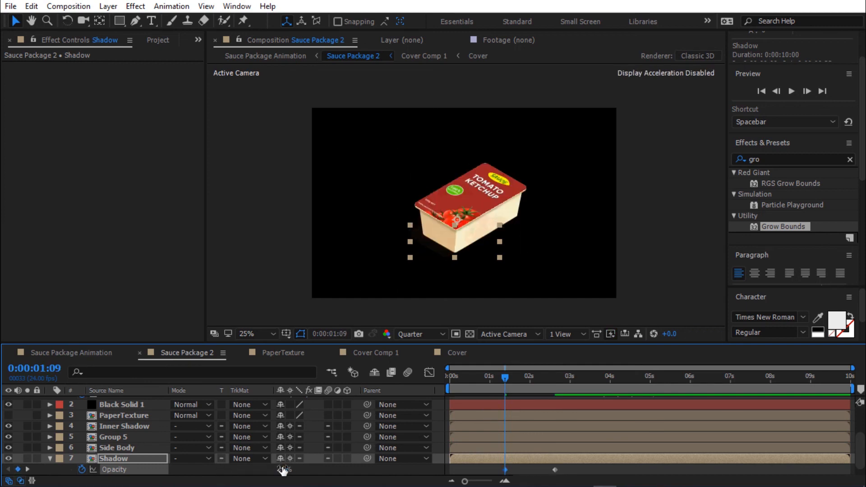
# - Move the Shadow layer's two opacity keyframes earlier, so the fade-in runs from about 0.2 s to about 1.8 s
pyautogui.moveTo(495, 468); pyautogui.dragTo(491, 468)
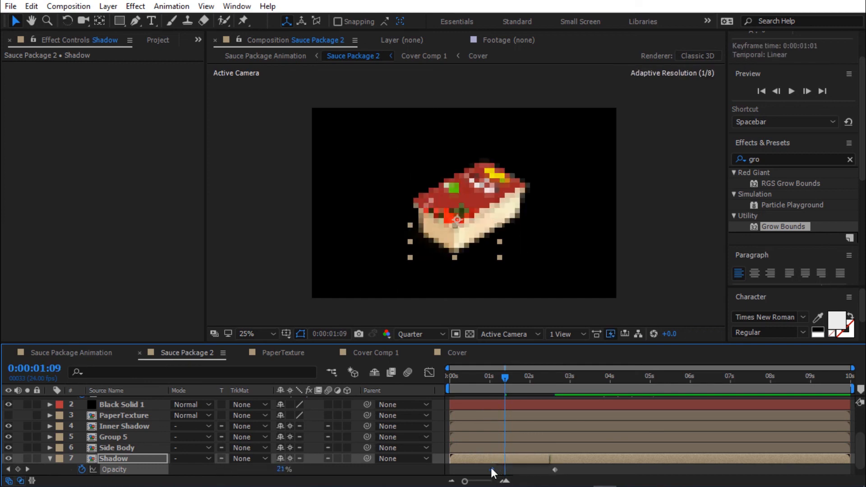
pyautogui.moveTo(537, 467); pyautogui.dragTo(455, 473)
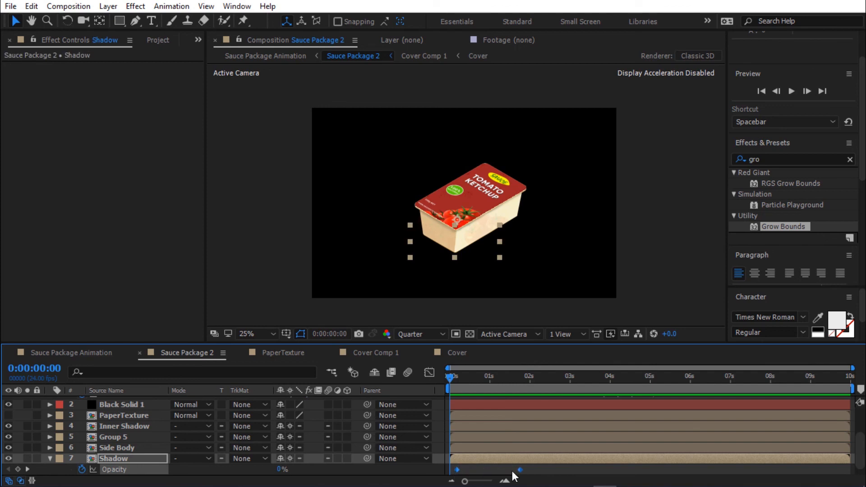
pyautogui.click(537, 469)
pyautogui.scroll(-1, 540, 464)
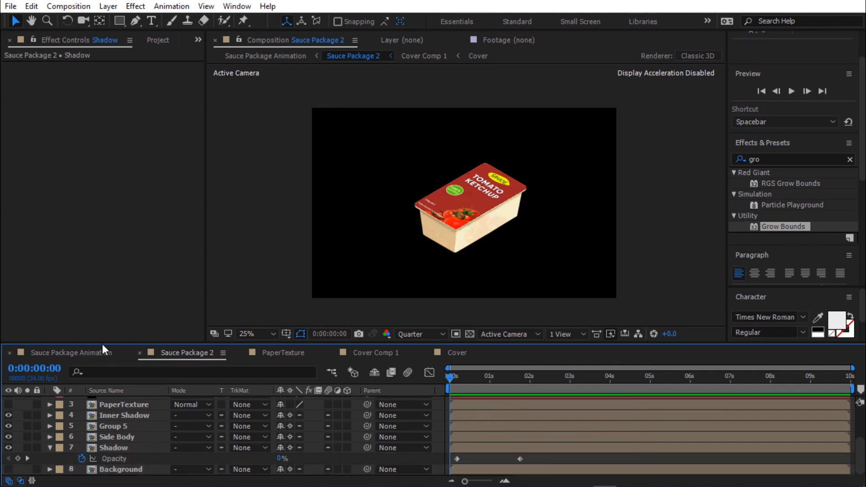
# - Return to Sauce Package Animation and preview it from the start to check the shadow's fade-in
pyautogui.click(90, 354)
pyautogui.click(461, 402)
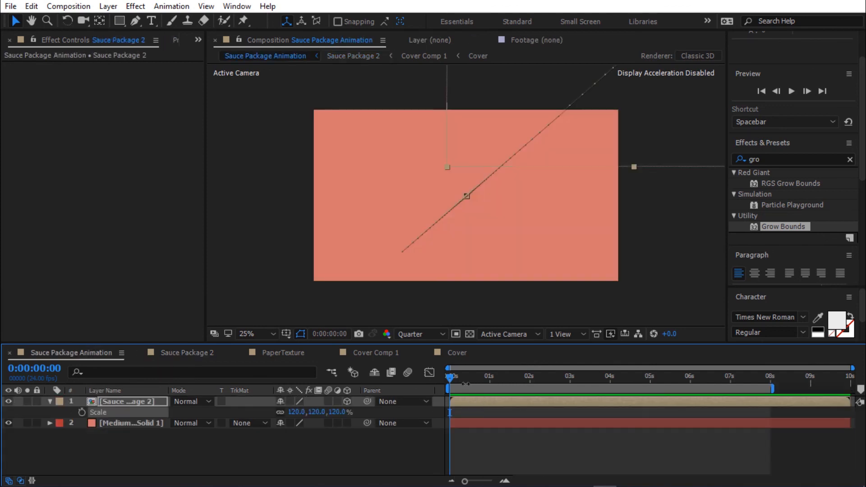
pyautogui.press('space')
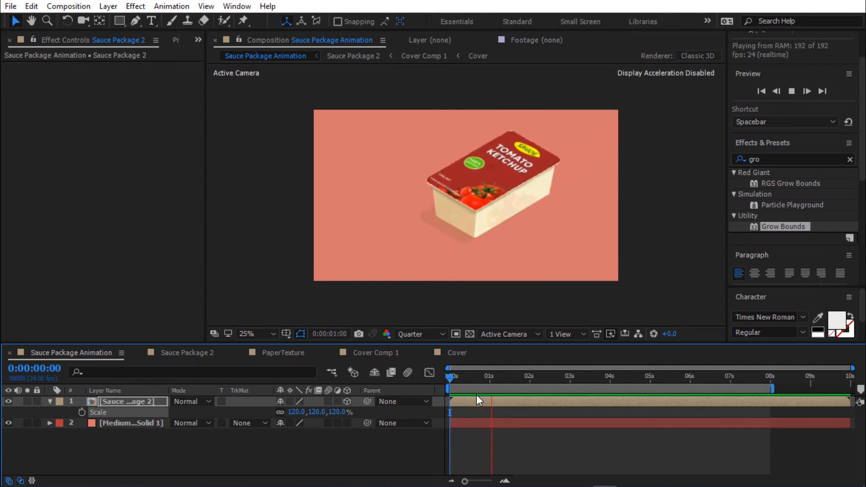